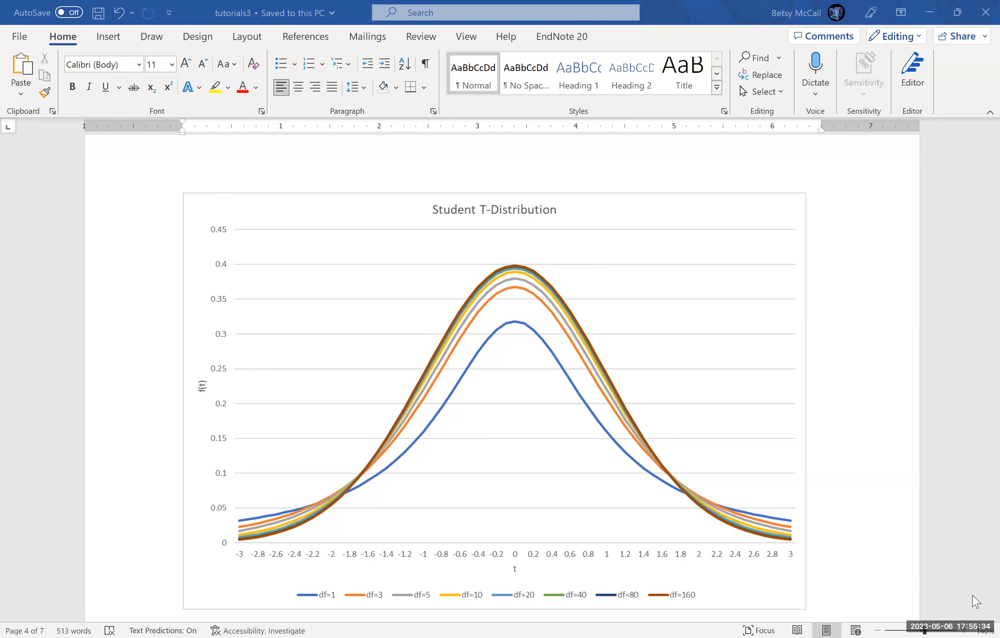
Step: View the P(T > 1.8) problems below the Student T-Distribution chart and switch to the tutorials3 workbook in Excel
{"action": "scroll", "coordinate": [978, 618], "scroll_direction": "down", "scroll_amount": 1}
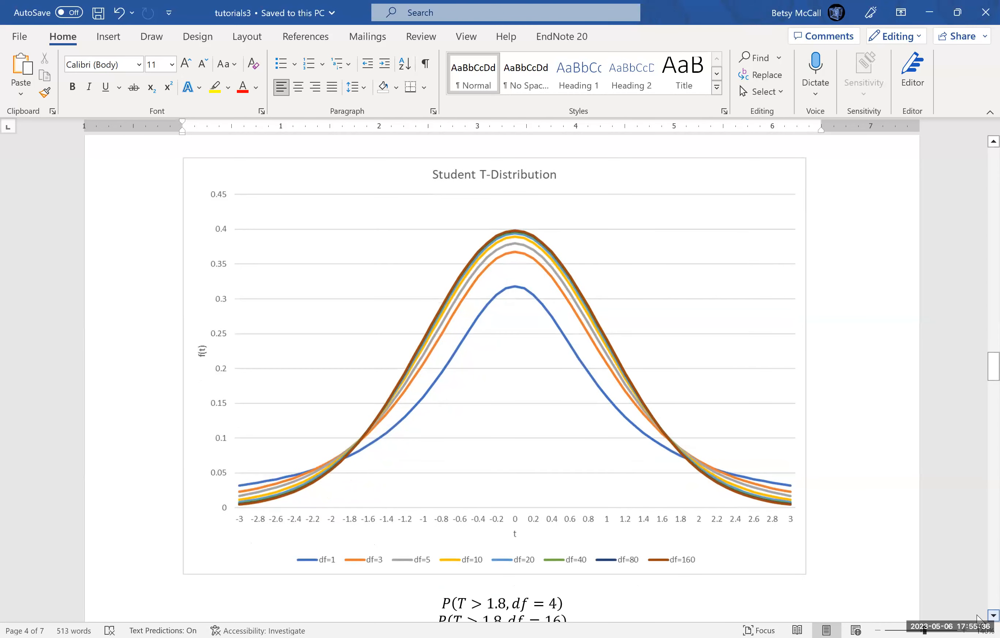
{"action": "scroll", "coordinate": [978, 618], "scroll_direction": "down", "scroll_amount": 1}
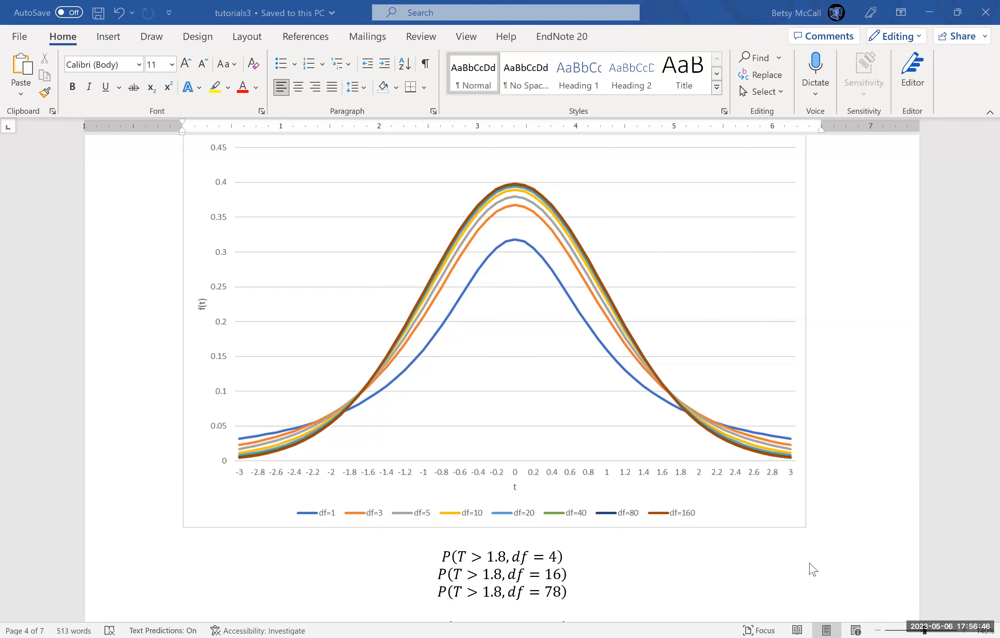
{"action": "key", "text": "alt+Tab"}
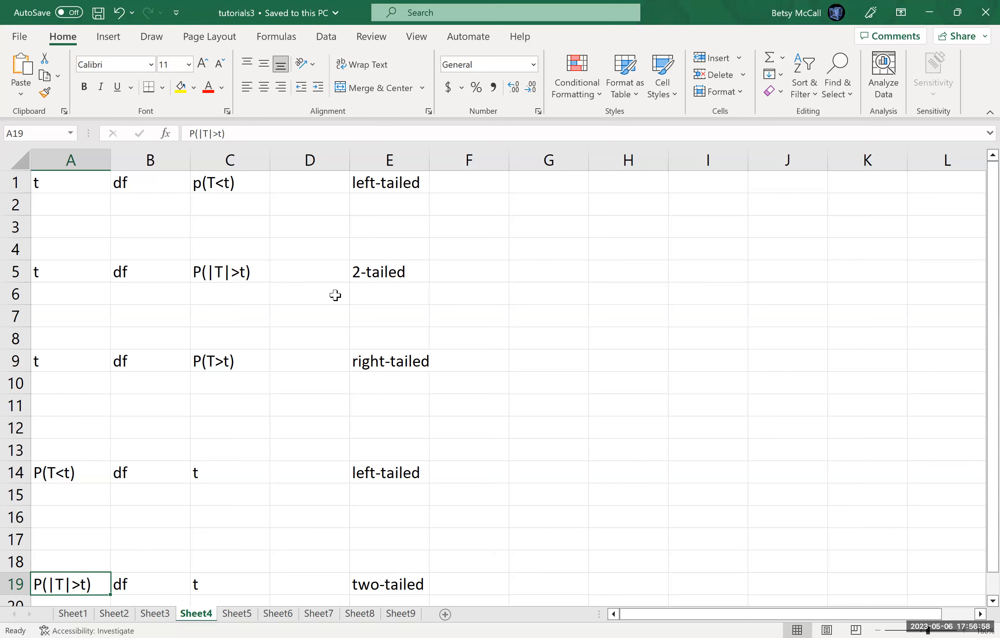
Step: Enter t = 1.8 in A2 and df = 4 in B2 for the left-tailed case
{"action": "left_click", "coordinate": [59, 203]}
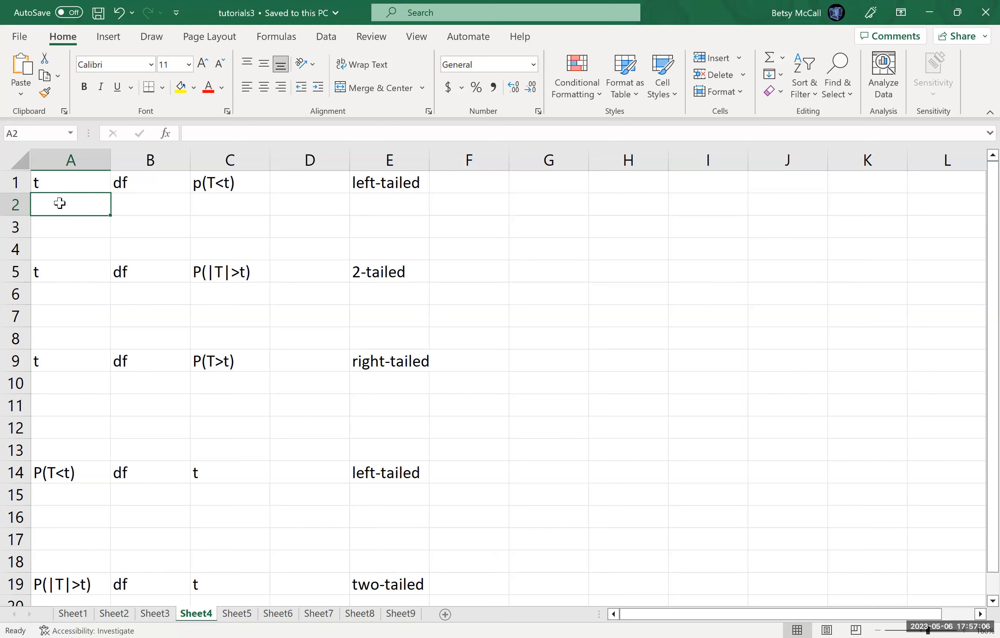
{"action": "type", "text": "1.8"}
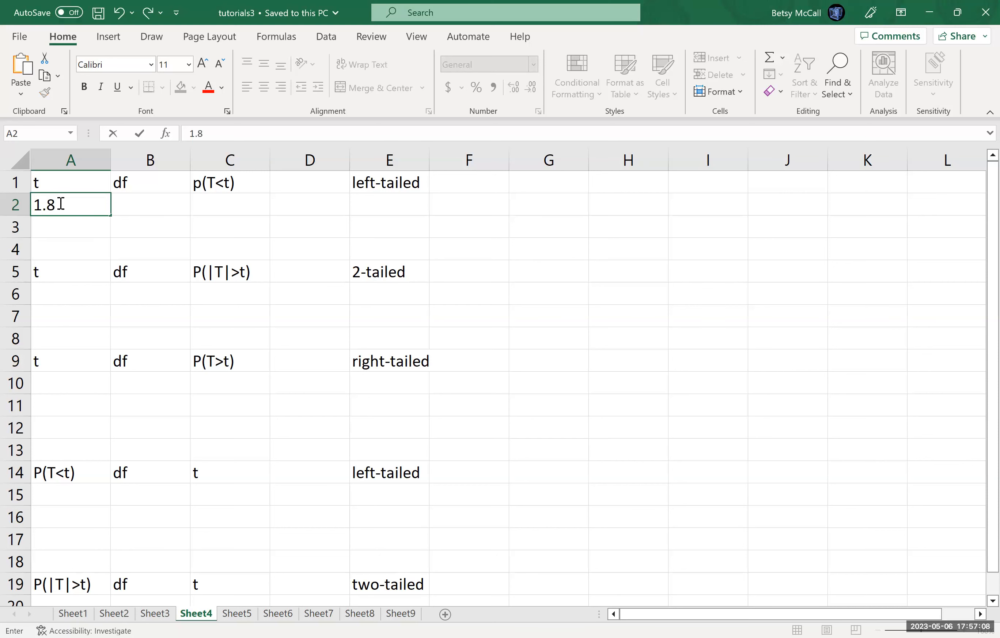
{"action": "key", "text": "Tab"}
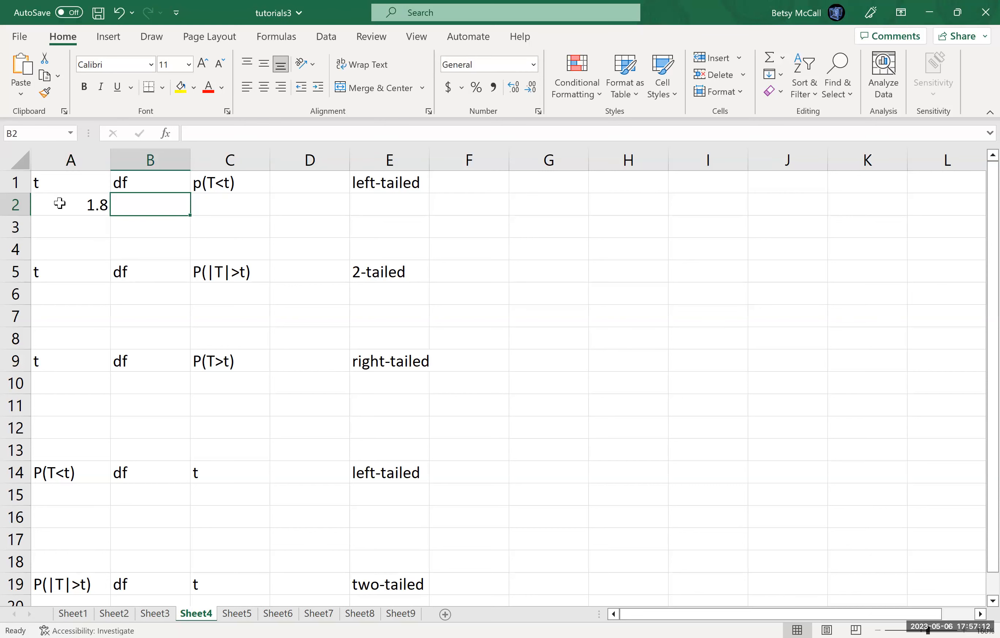
{"action": "type", "text": "4"}
{"action": "key", "text": "Tab"}
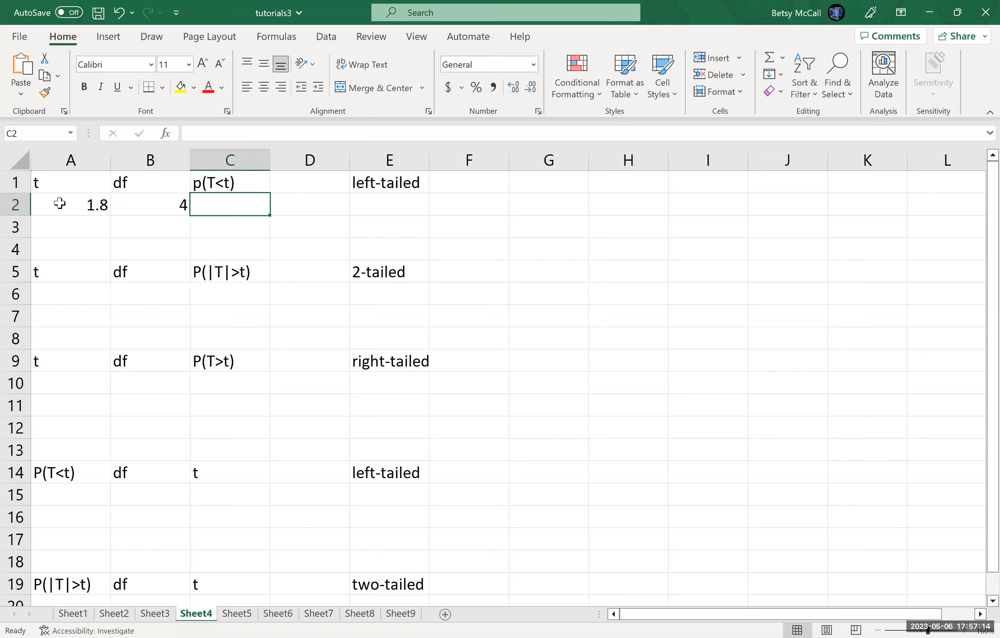
Step: Start a T.DIST formula in C2 with A2 as the x argument and B2 as the degrees of freedom
{"action": "type", "text": "="}
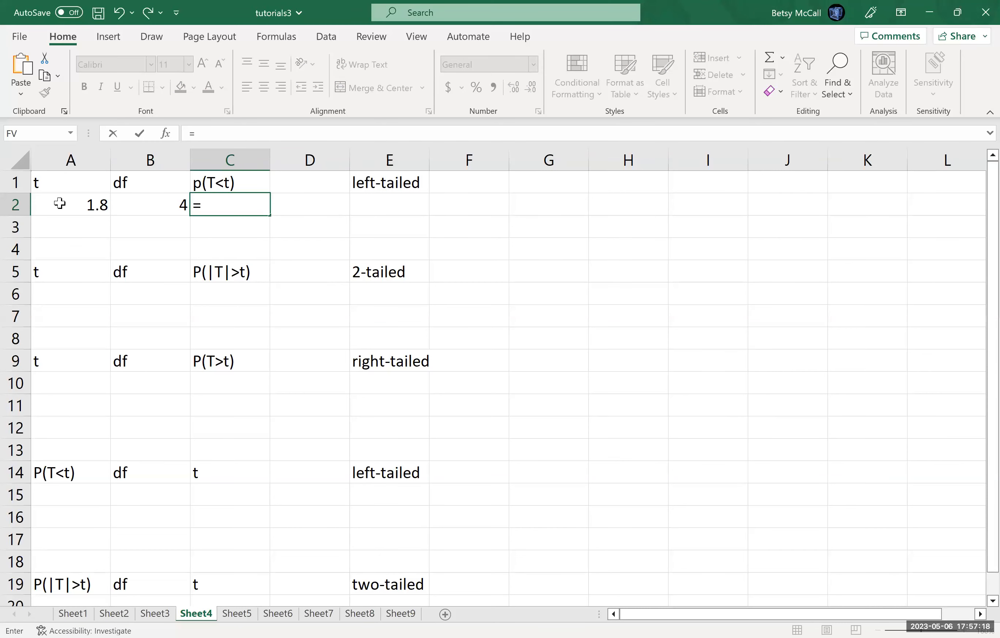
{"action": "type", "text": "T.DIST"}
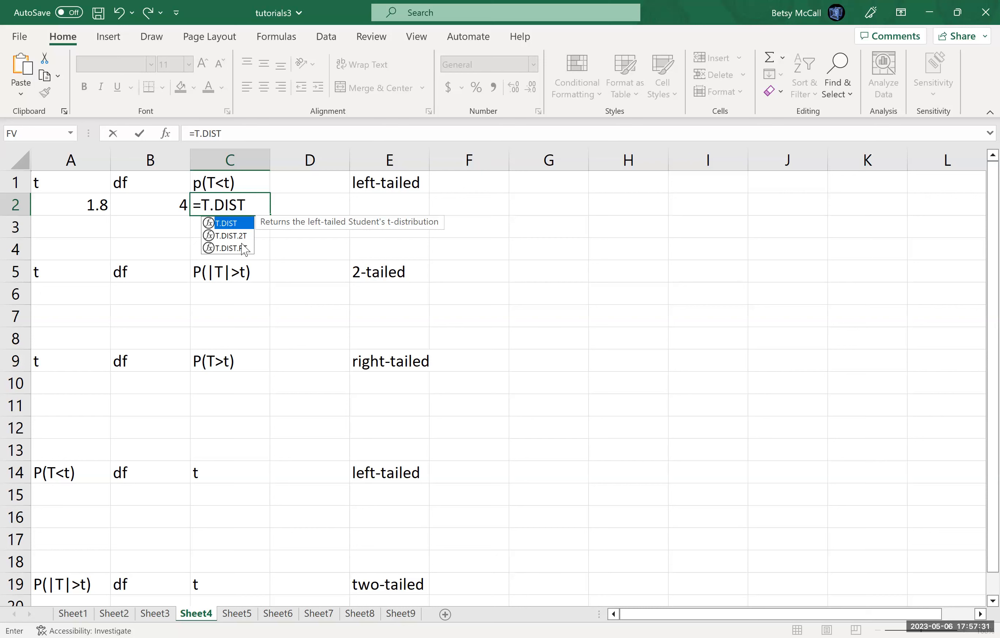
{"action": "type", "text": "("}
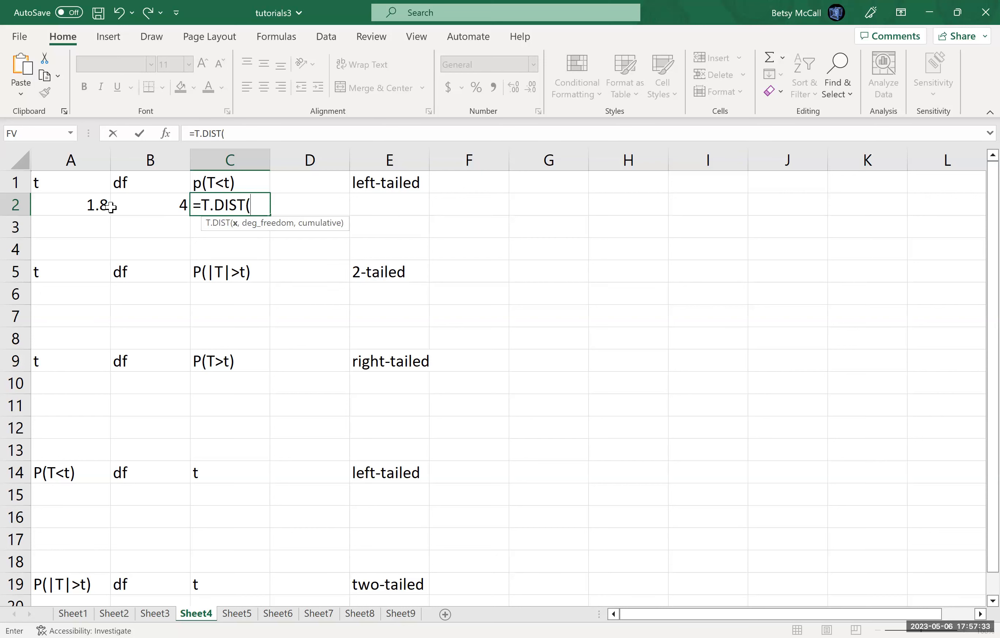
{"action": "left_click", "coordinate": [91, 203]}
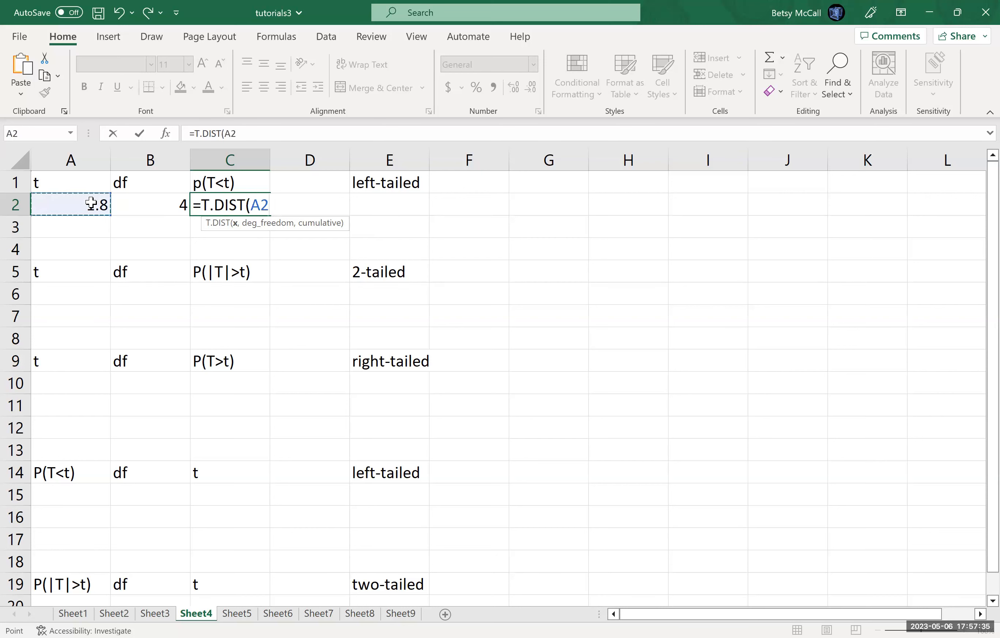
{"action": "type", "text": ","}
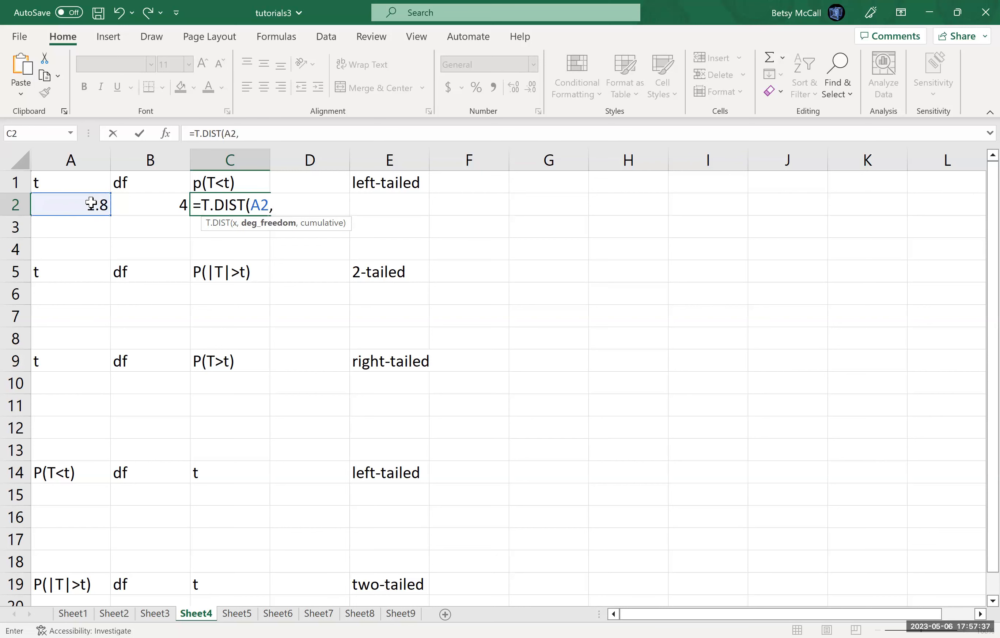
{"action": "left_click", "coordinate": [157, 205]}
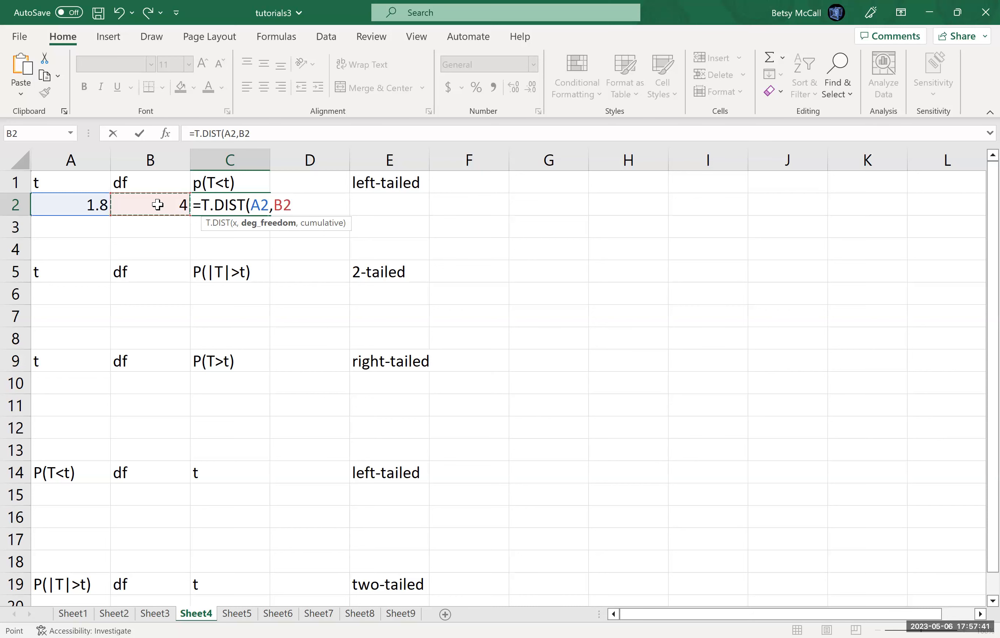
{"action": "type", "text": ","}
{"action": "left_click", "coordinate": [157, 205]}
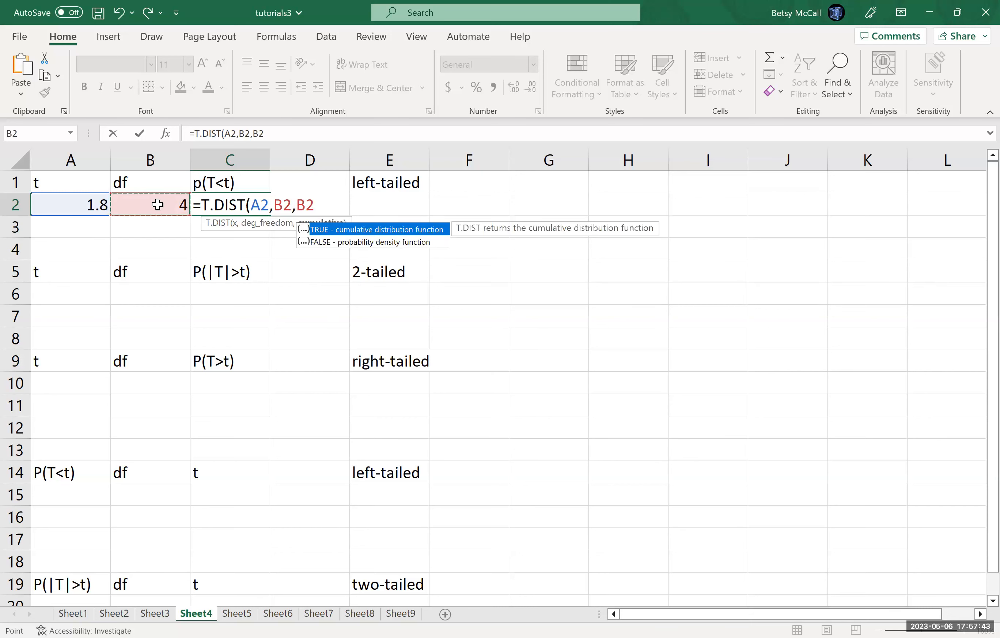
{"action": "type", "text": "RUE"}
{"action": "key", "text": "BackSpace"}
{"action": "key", "text": "BackSpace"}
{"action": "key", "text": "BackSpace"}
{"action": "type", "text": ",TRUE"}
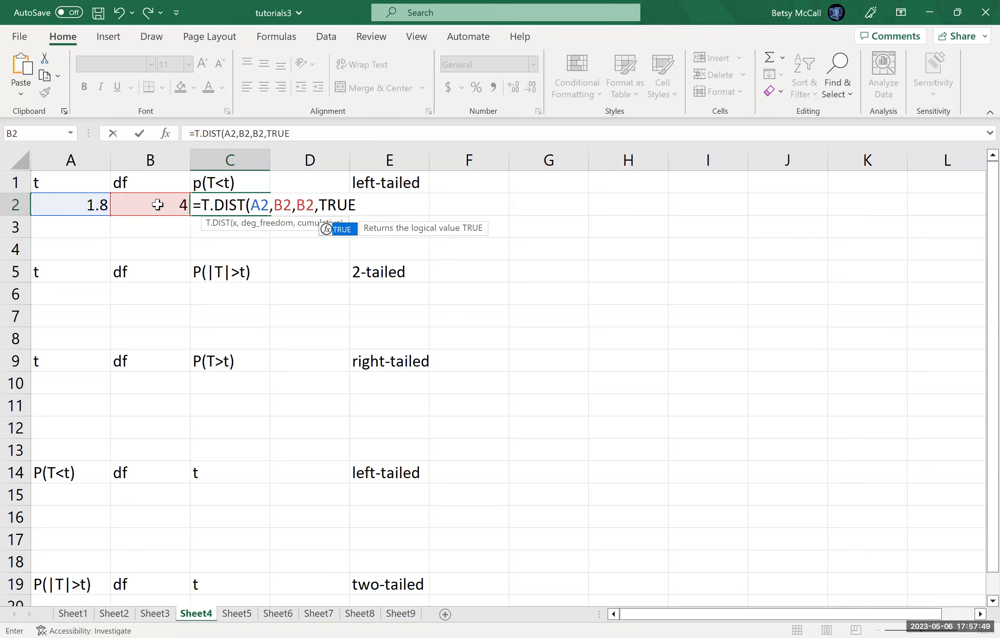
{"action": "key", "text": "BackSpace"}
{"action": "key", "text": "BackSpace"}
{"action": "key", "text": "BackSpace"}
{"action": "key", "text": "BackSpace"}
{"action": "key", "text": "BackSpace"}
{"action": "key", "text": "BackSpace"}
{"action": "key", "text": "BackSpace"}
Step: Complete the C2 formula as =T.DIST(A2,B2,TRUE), using the cumulative distribution function
{"action": "type", "text": "TRUE"}
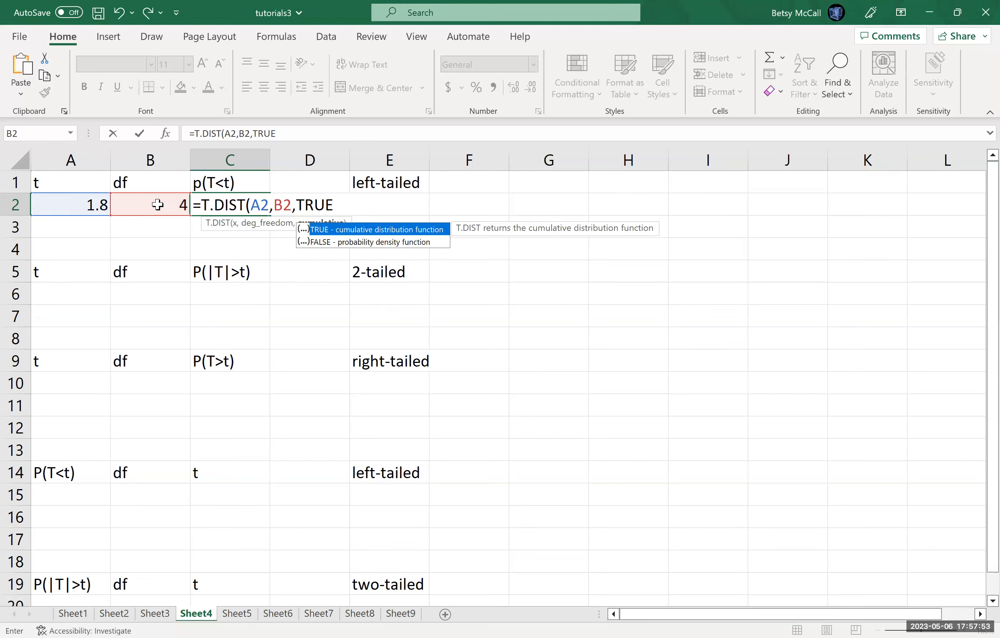
{"action": "type", "text": ")"}
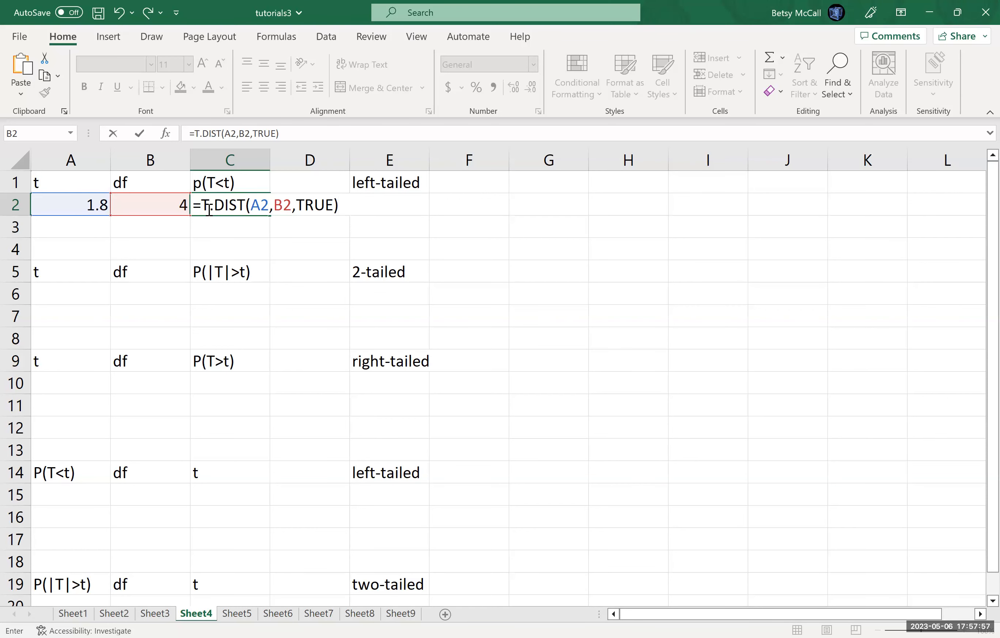
{"action": "key", "text": "Return"}
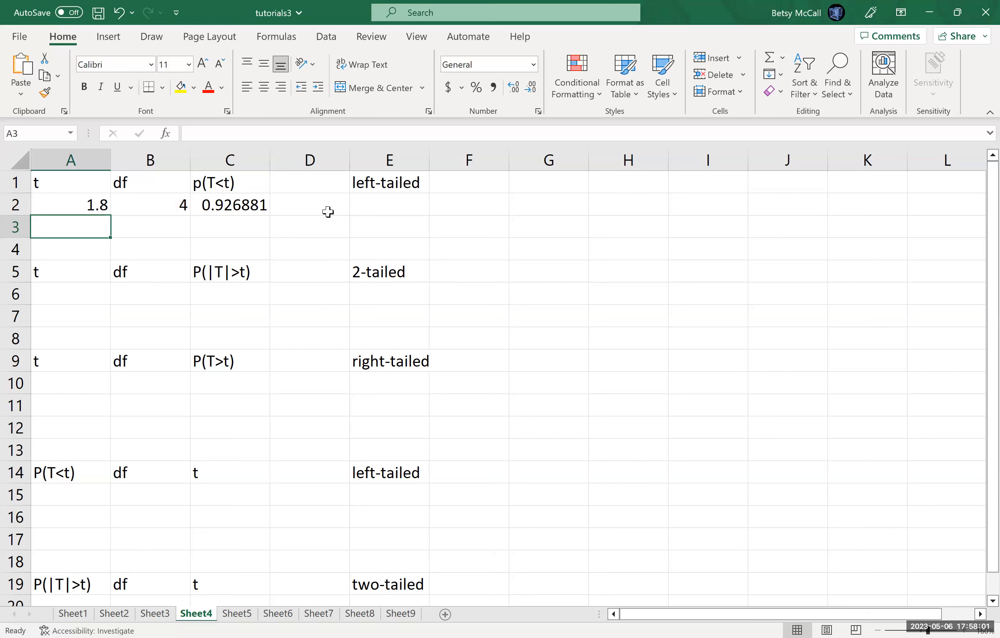
Step: Label G2 "more than" and calculate the complement of the left-tailed probability in H2 with =1-C2
{"action": "left_click", "coordinate": [534, 204]}
{"action": "type", "text": "more than"}
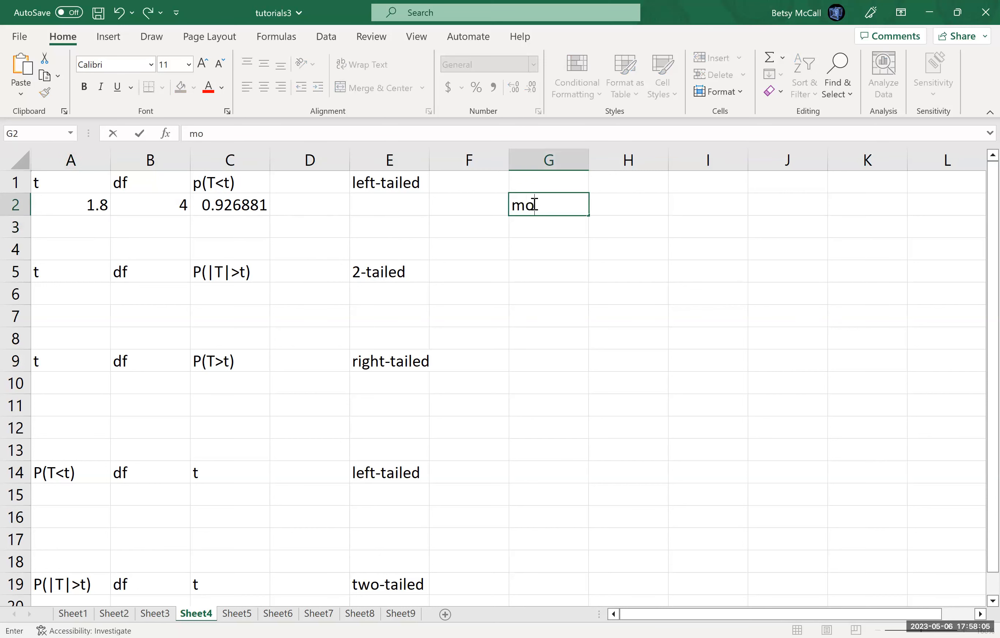
{"action": "key", "text": "Tab"}
{"action": "type", "text": "=1-"}
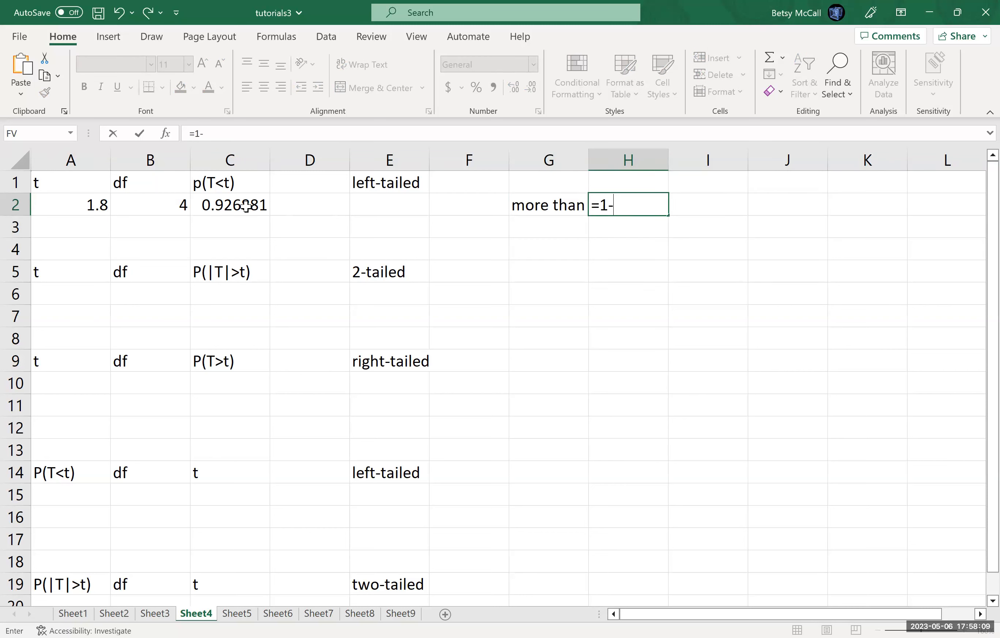
{"action": "left_click", "coordinate": [236, 203]}
{"action": "key", "text": "Return"}
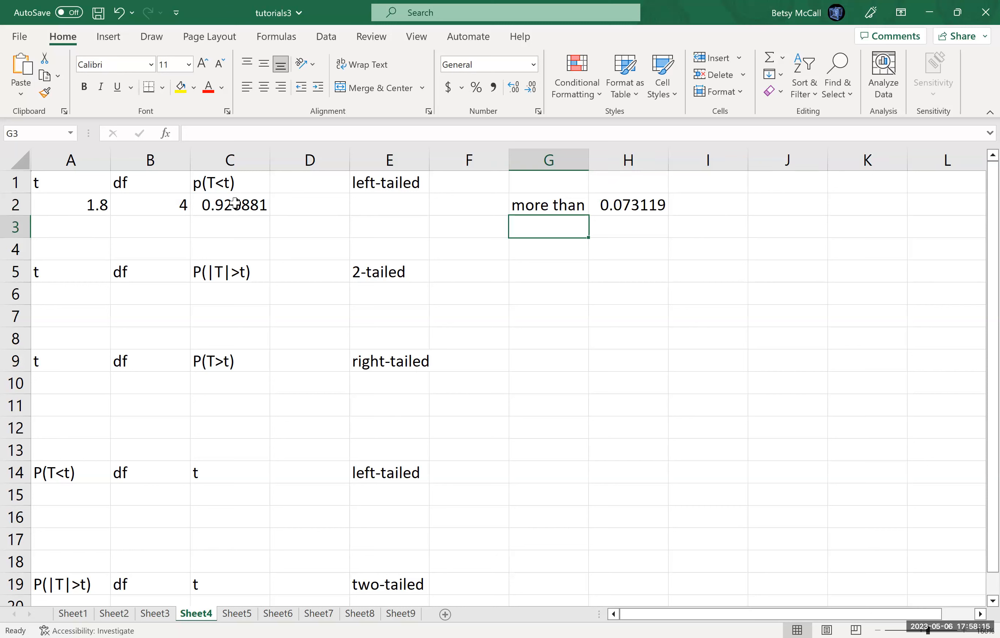
Step: Enter t = 1.8 in A10 and df = 4 in B10 for the right-tailed case
{"action": "left_click", "coordinate": [89, 385]}
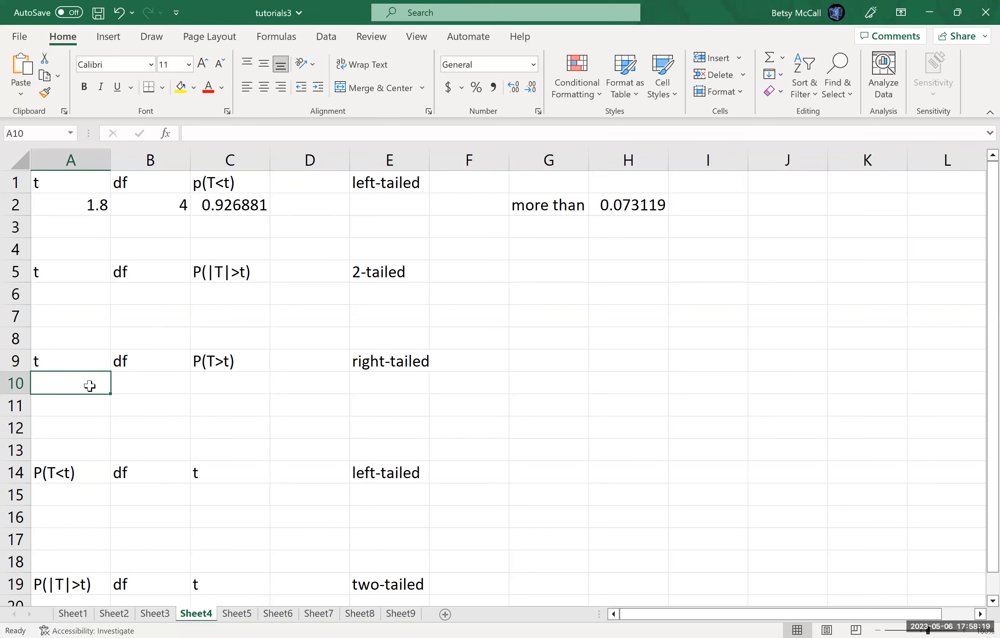
{"action": "type", "text": "1.8"}
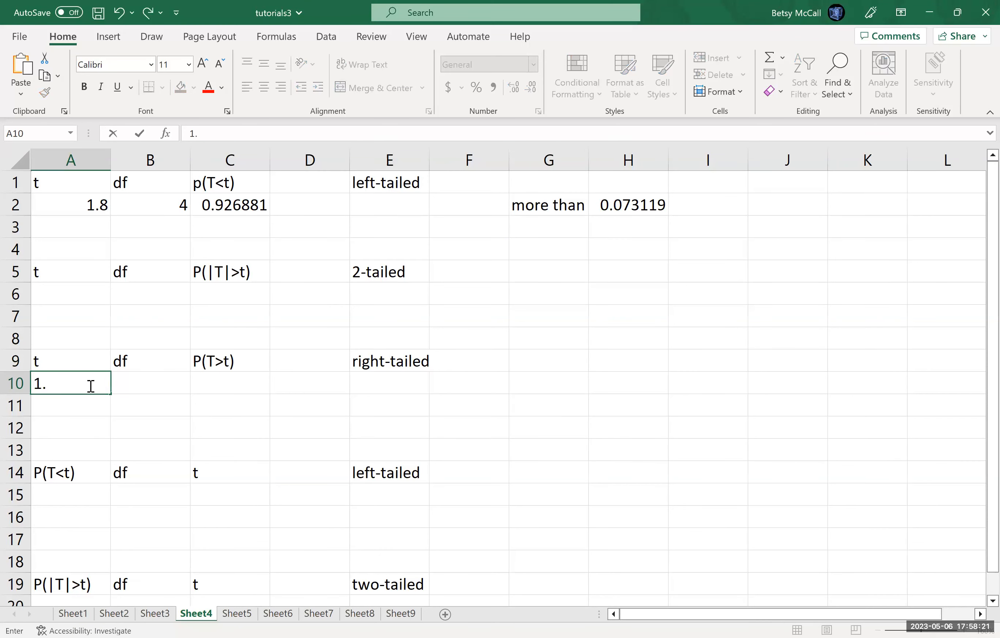
{"action": "key", "text": "Tab"}
{"action": "type", "text": "4"}
{"action": "key", "text": "Tab"}
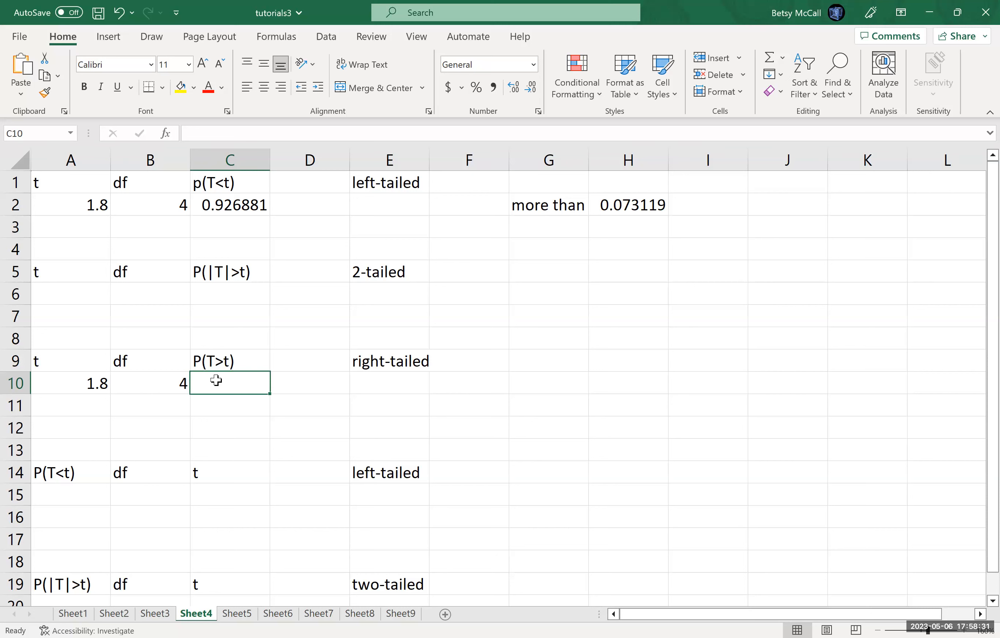
Step: Calculate the right-tailed probability in C10 with =T.DIST.RT(A10,B10) and compare it with the complement in H2
{"action": "type", "text": "="}
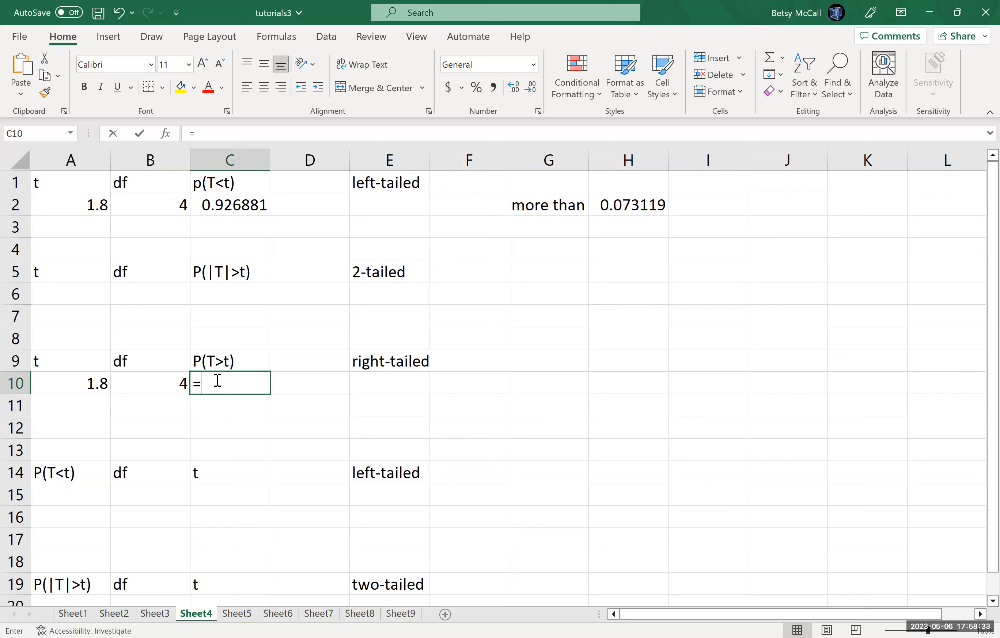
{"action": "type", "text": "T.DIST."}
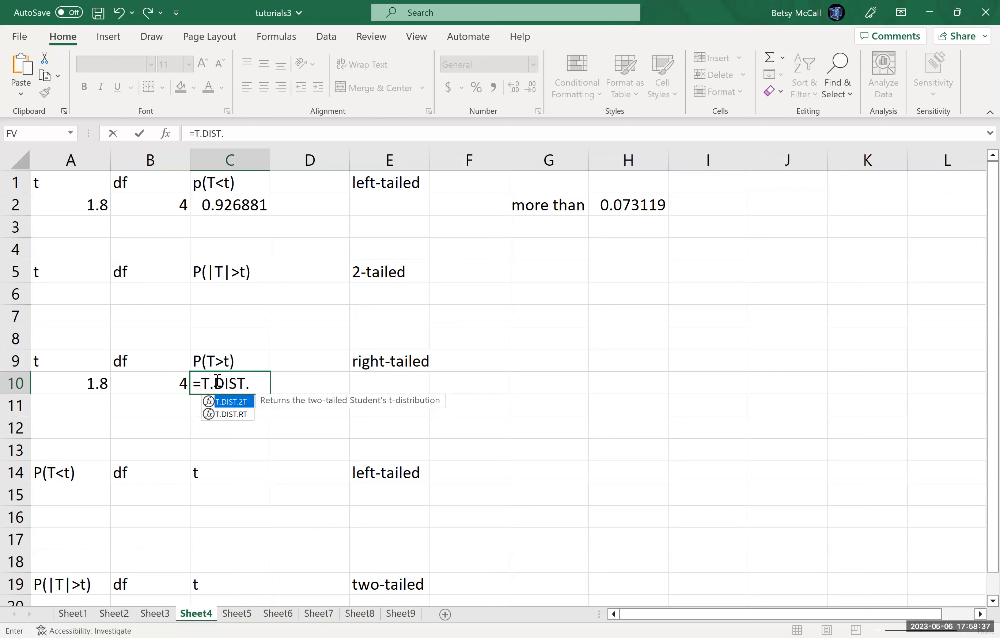
{"action": "type", "text": "RT"}
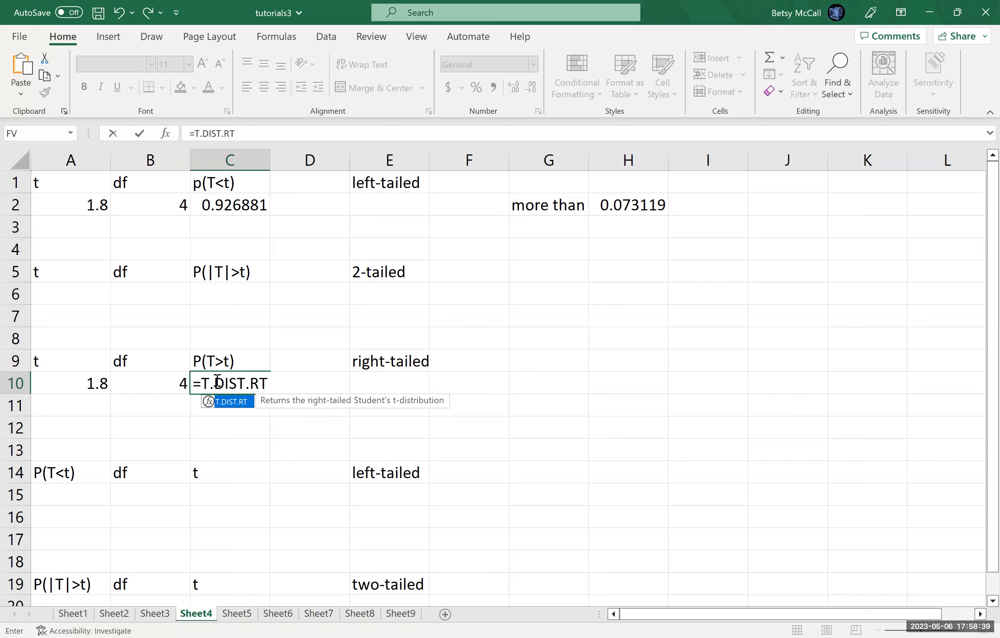
{"action": "type", "text": "("}
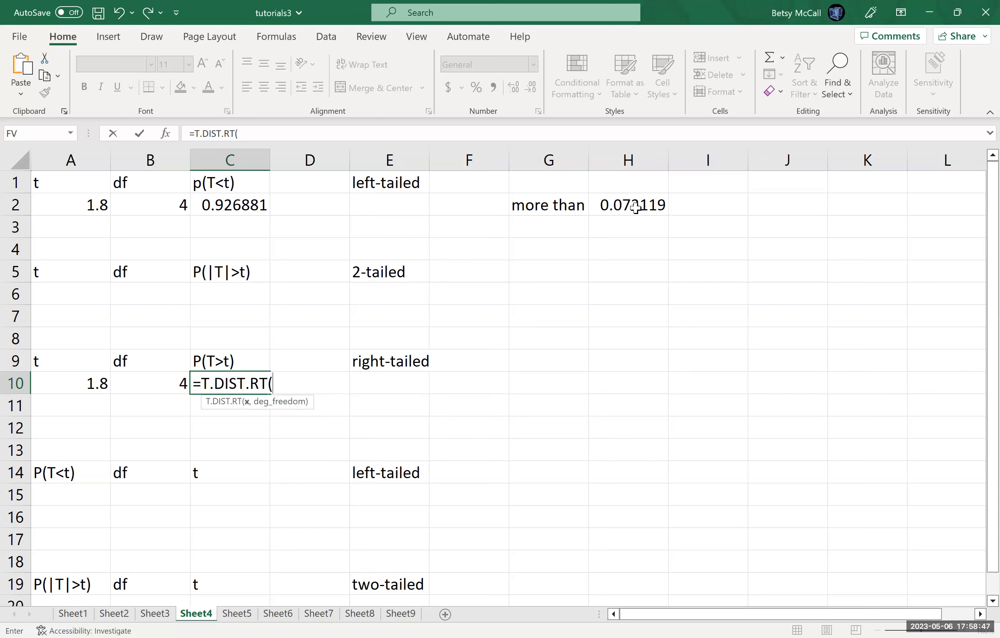
{"action": "left_click", "coordinate": [98, 382]}
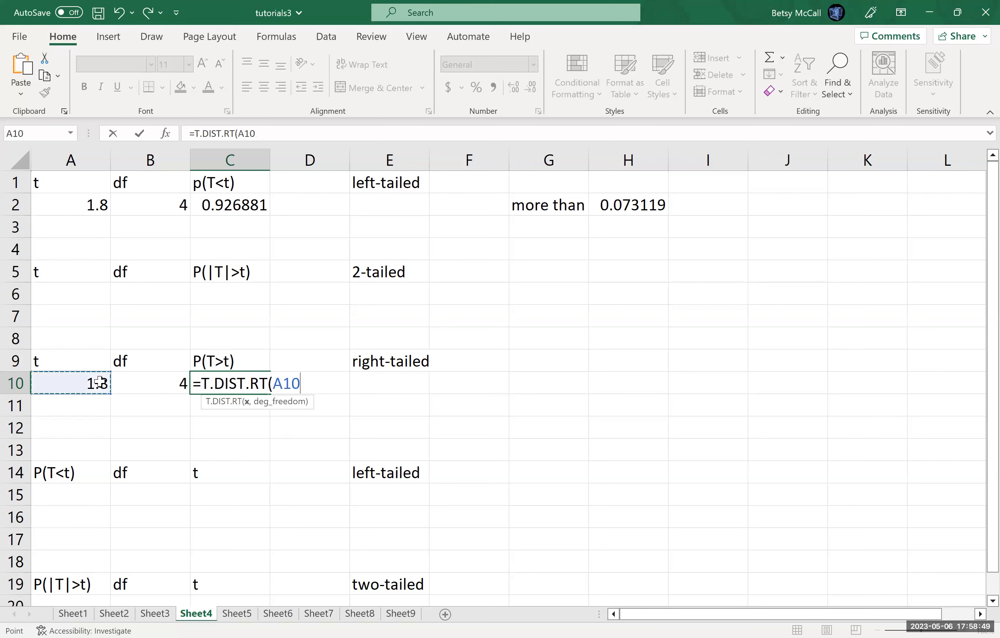
{"action": "type", "text": ","}
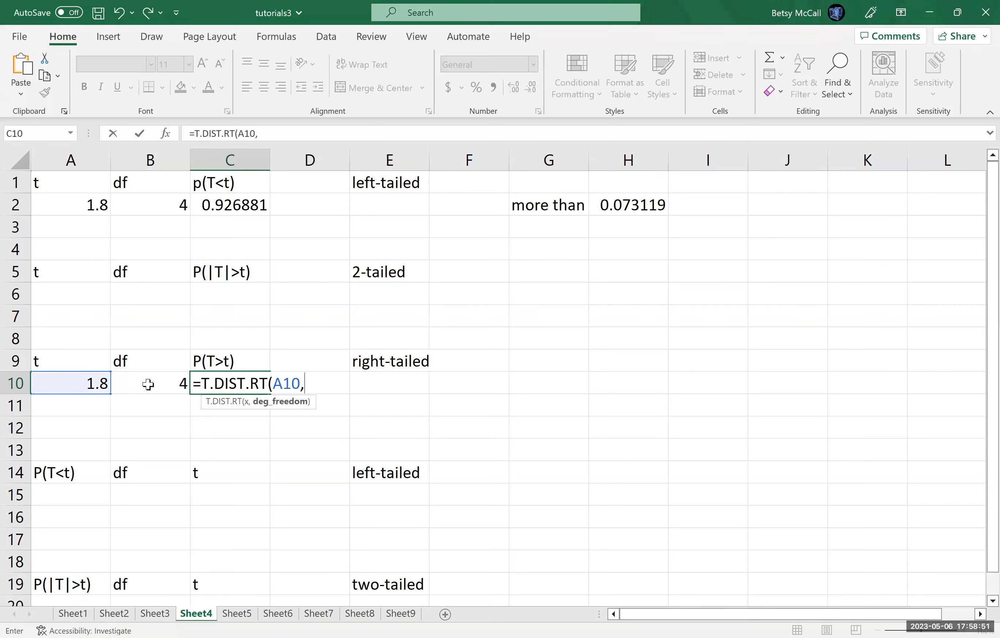
{"action": "left_click", "coordinate": [147, 383]}
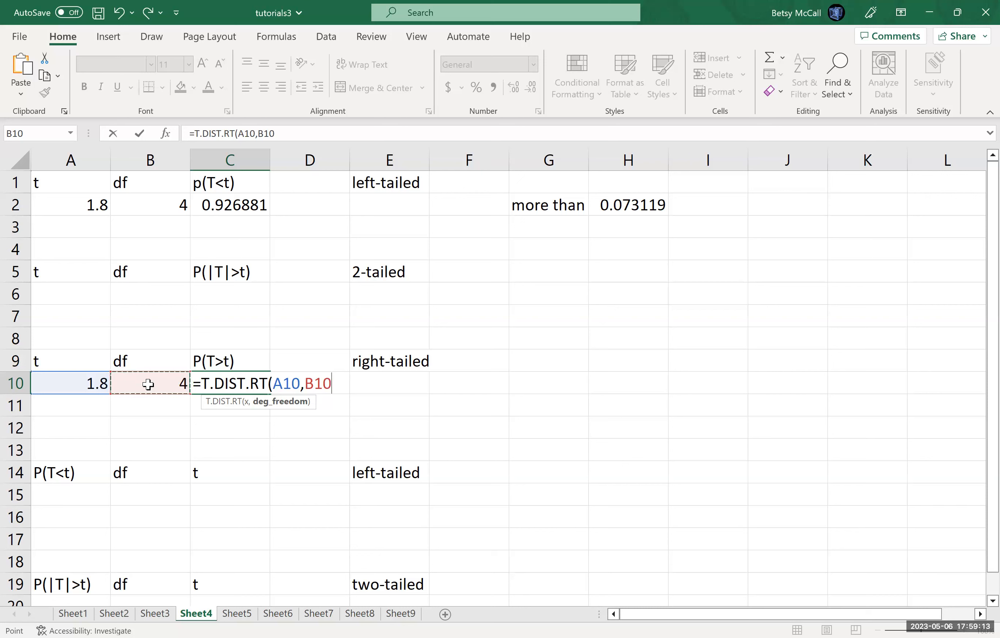
{"action": "type", "text": ")"}
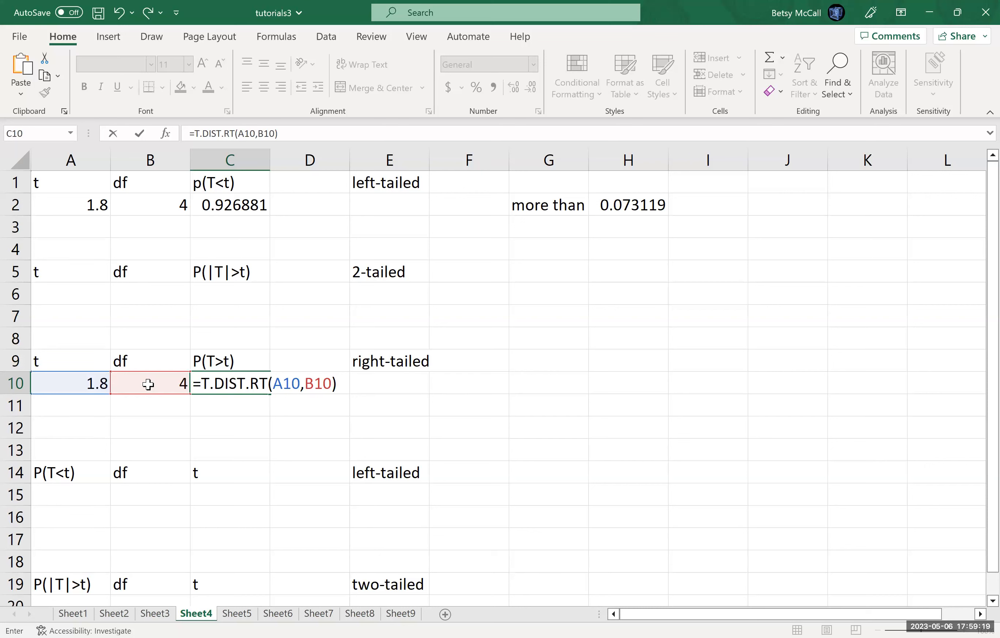
{"action": "key", "text": "Return"}
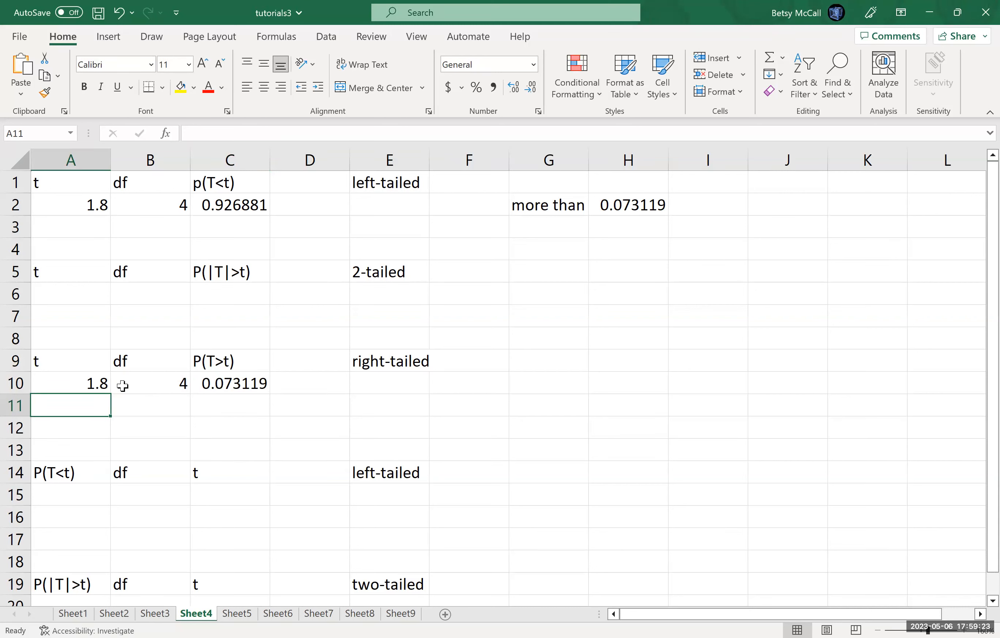
{"action": "left_click", "coordinate": [220, 383]}
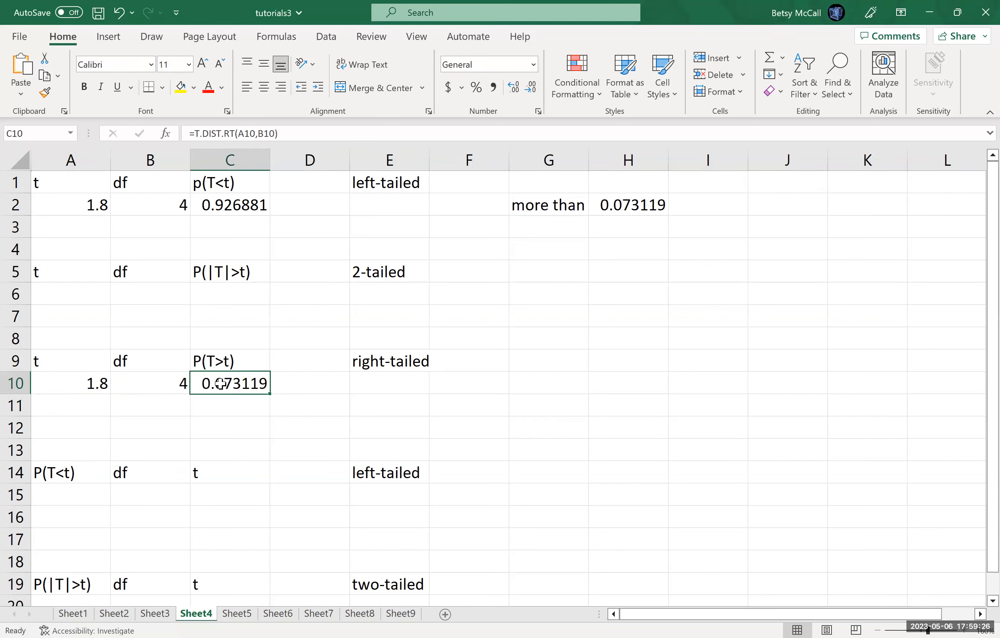
{"action": "left_click", "coordinate": [628, 203]}
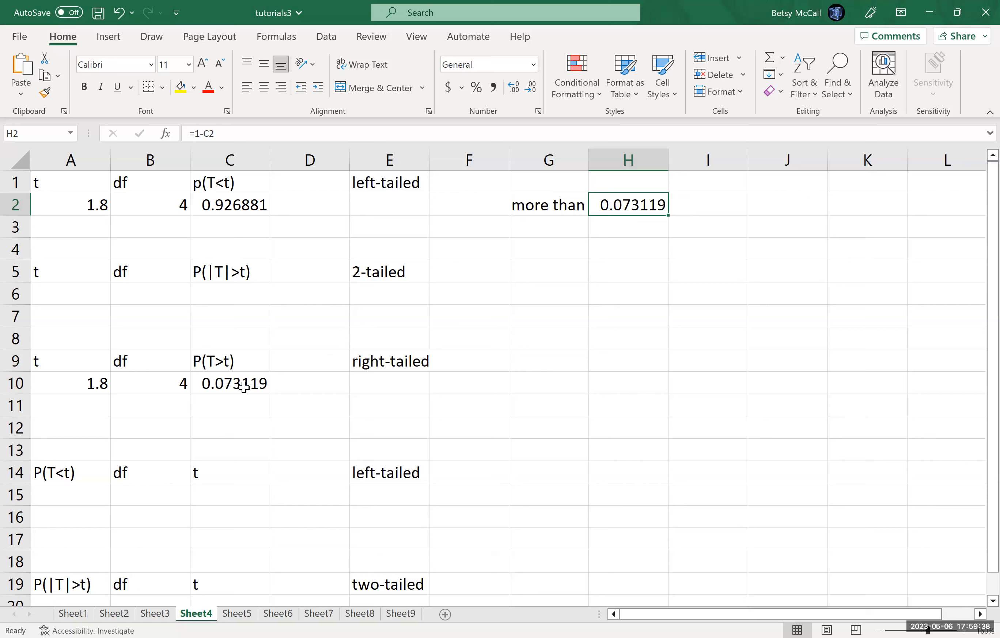
Step: Enter t = 1.8 in A11 and df = 16 in B11 for the second right-tailed case
{"action": "left_click", "coordinate": [91, 403]}
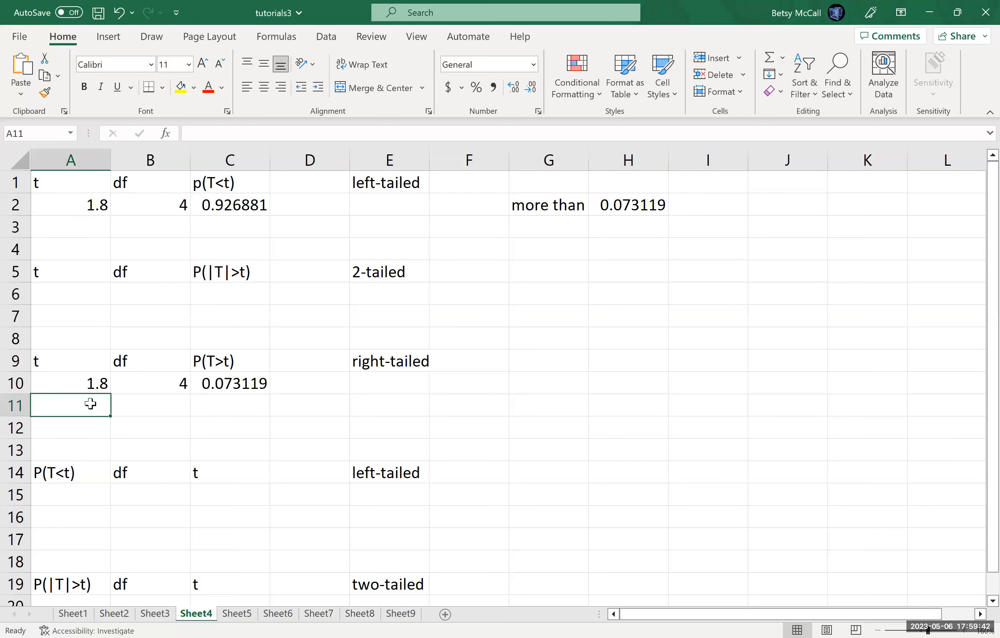
{"action": "type", "text": "1.8"}
{"action": "key", "text": "Tab"}
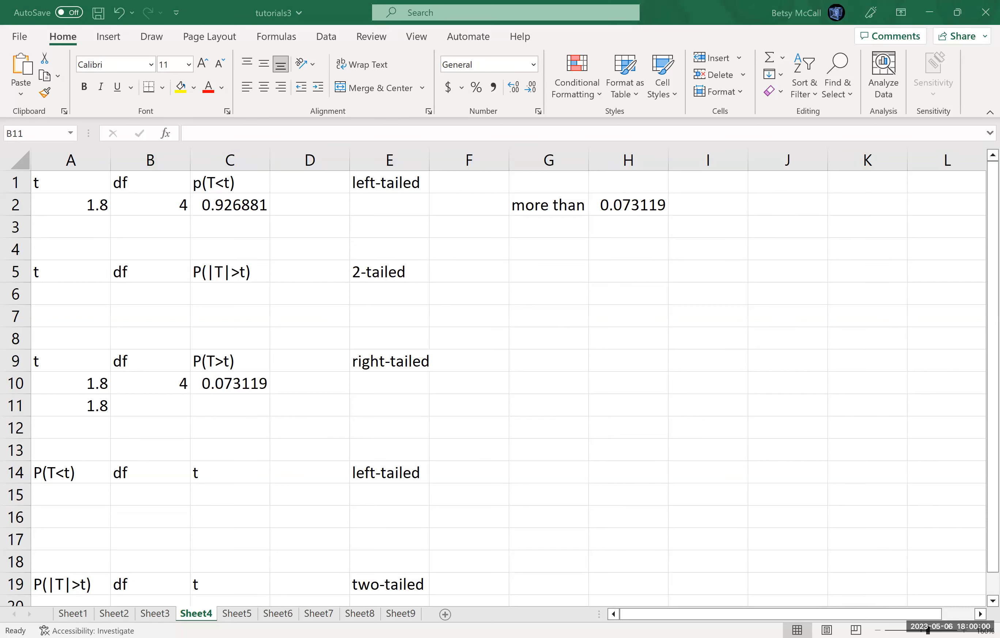
{"action": "type", "text": "16"}
{"action": "key", "text": "Tab"}
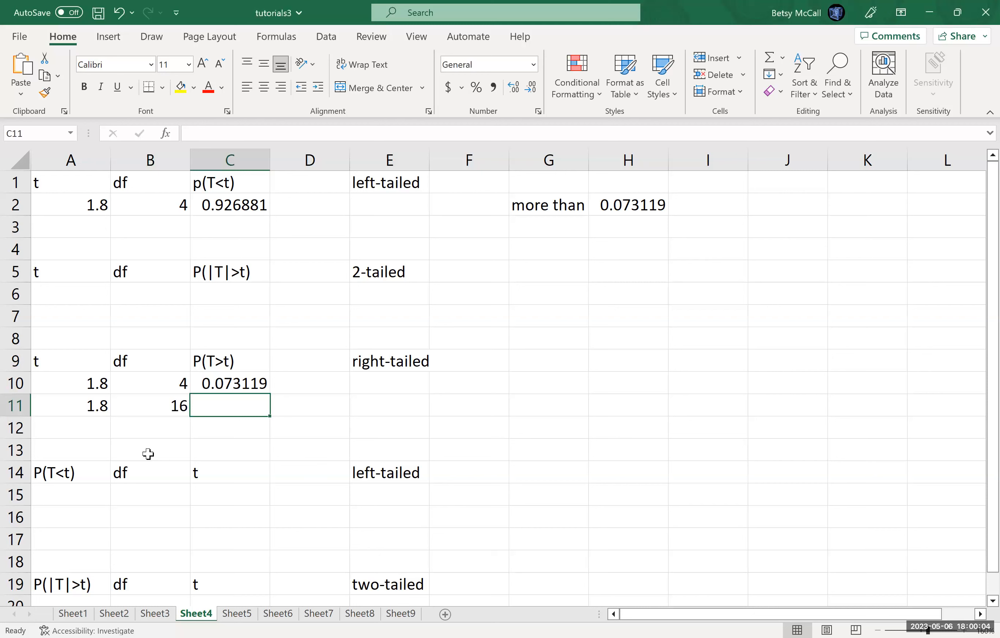
Step: Calculate the right-tailed probability in C11 with =T.DIST.RT(A11,B11)
{"action": "type", "text": "="}
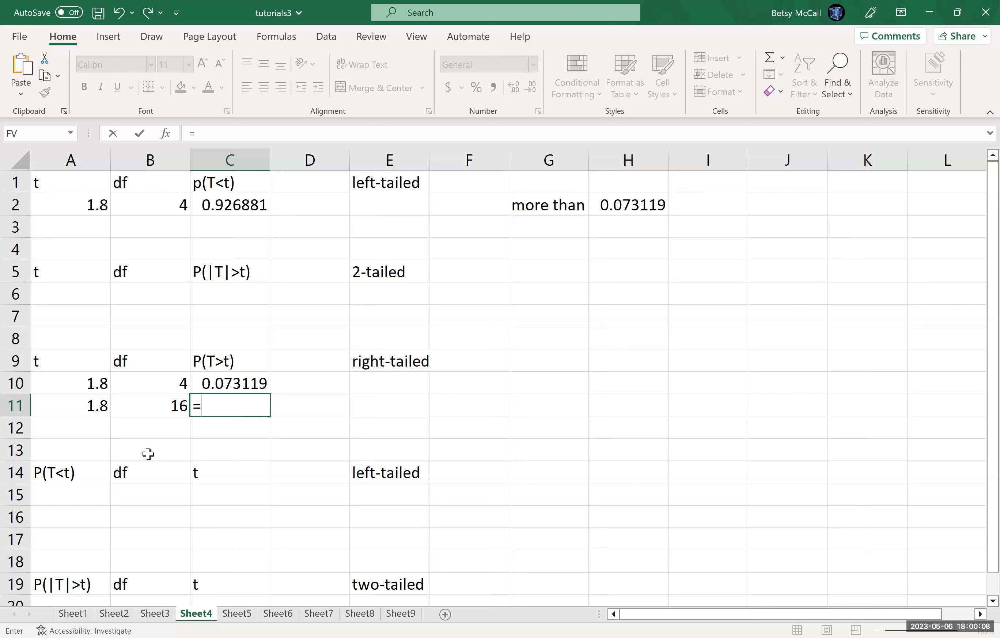
{"action": "type", "text": "T.DIST"}
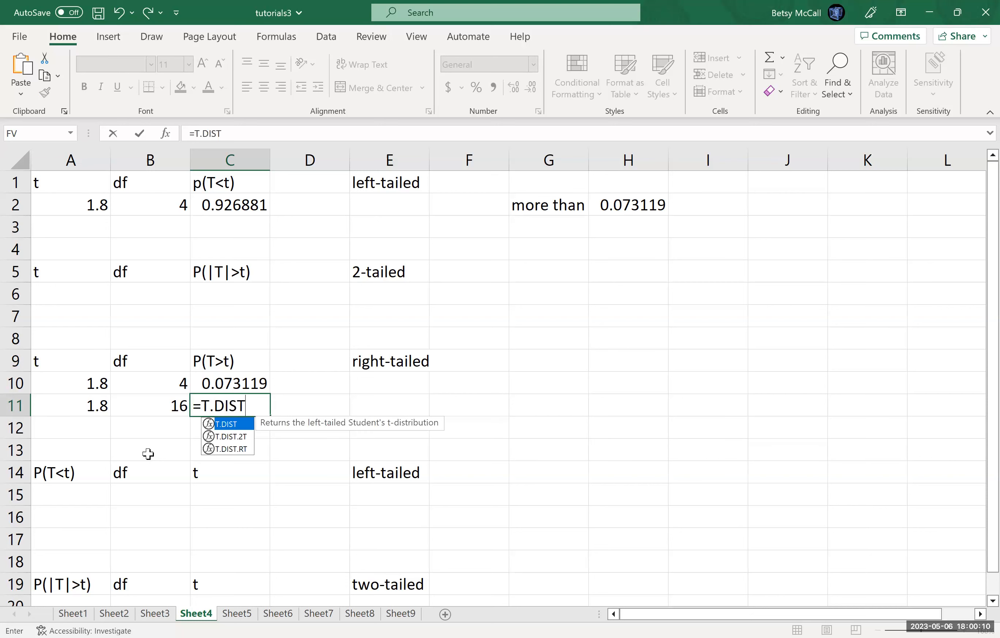
{"action": "type", "text": ".RT"}
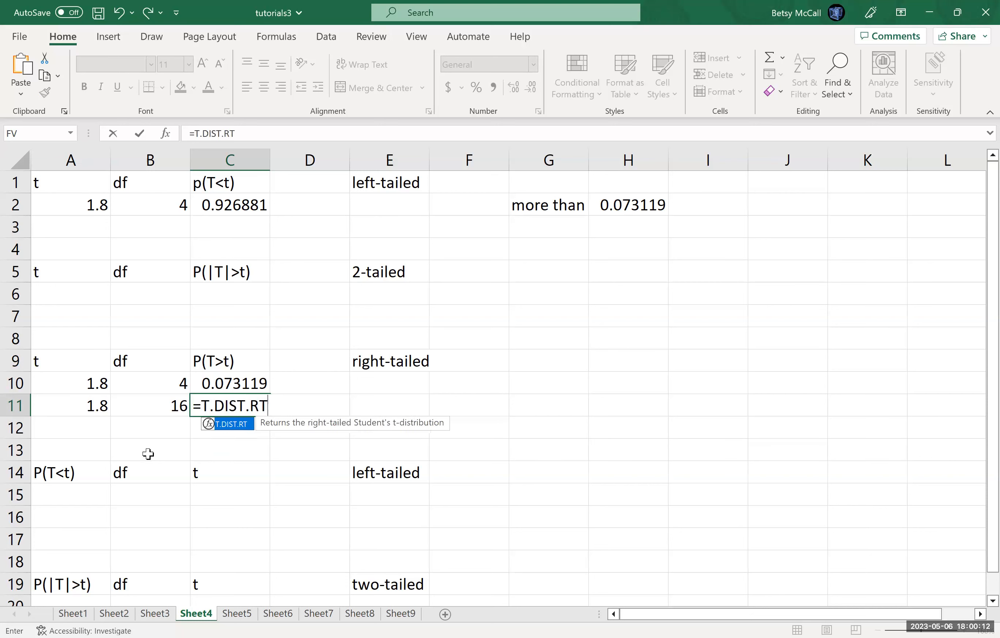
{"action": "type", "text": "("}
{"action": "left_click", "coordinate": [73, 406]}
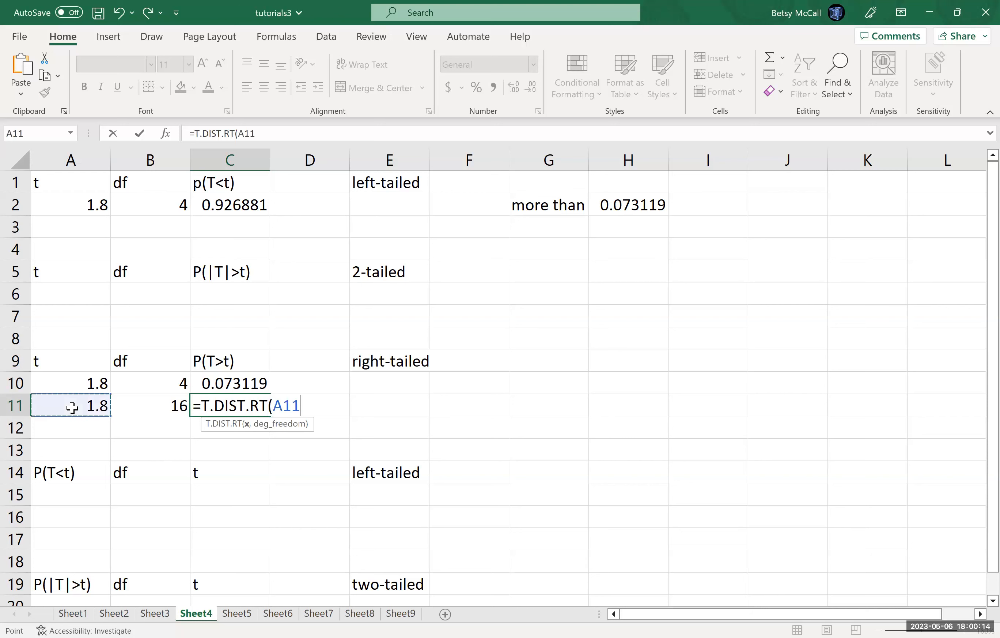
{"action": "type", "text": ","}
{"action": "left_click", "coordinate": [151, 406]}
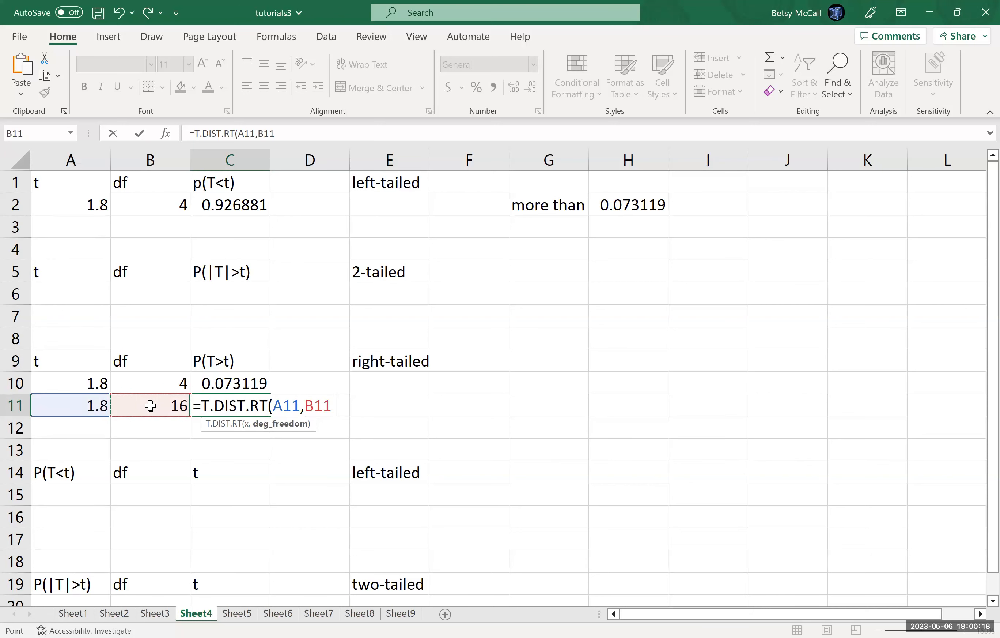
{"action": "key", "text": "Return"}
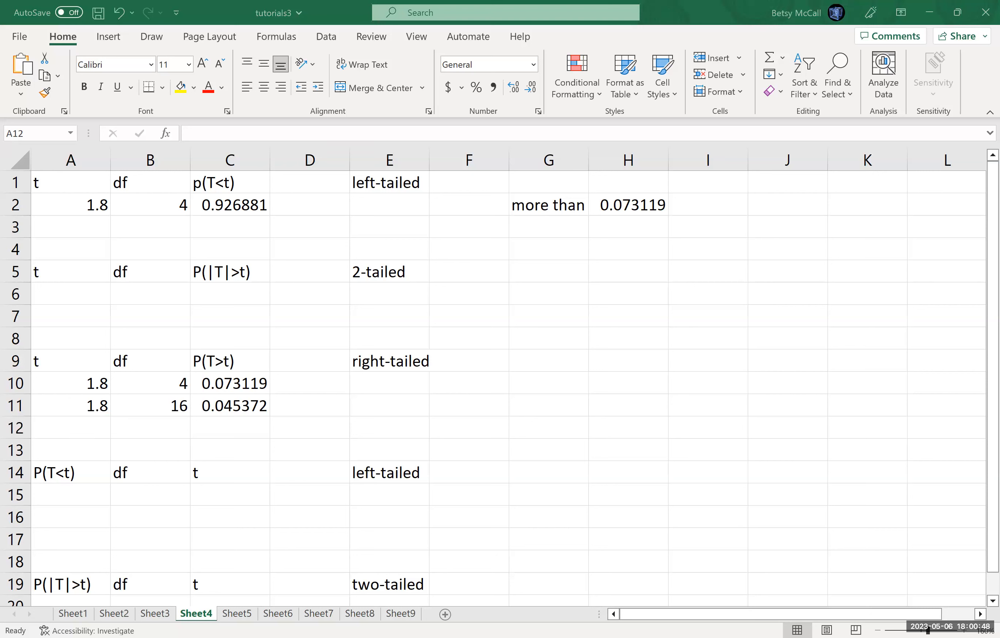
Step: Enter t = 1.8 in A12 and df = 78 in B12, and fill the right-tailed formula from C11 down to C12
{"action": "type", "text": "1.8"}
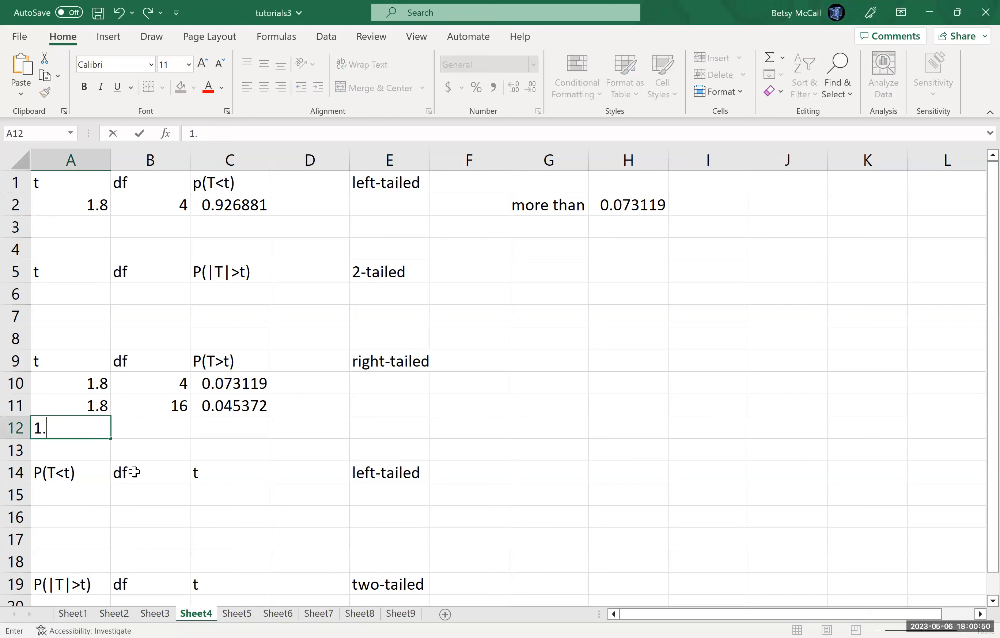
{"action": "key", "text": "Tab"}
{"action": "type", "text": "78"}
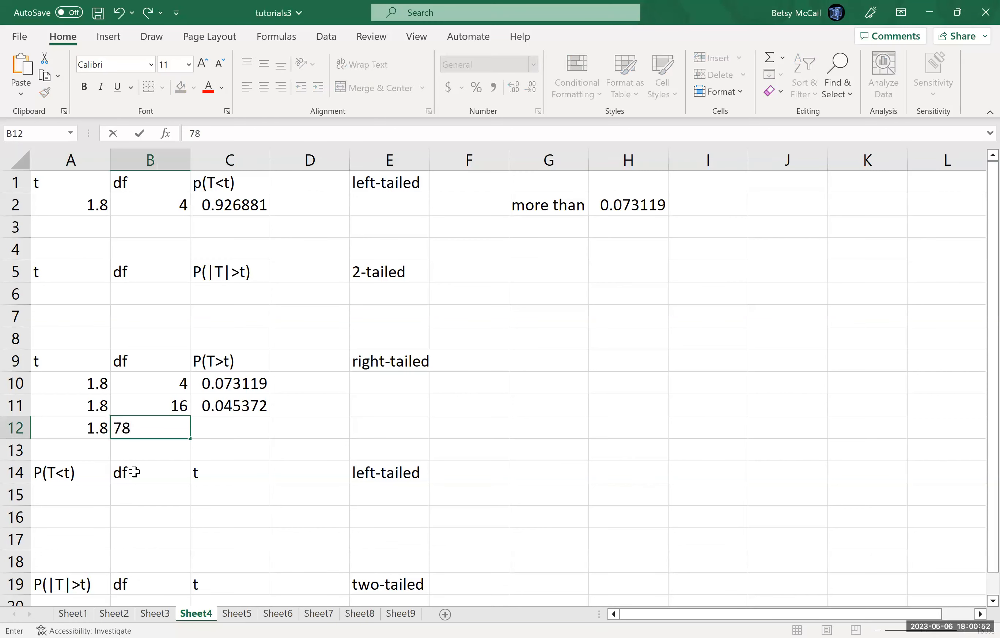
{"action": "key", "text": "Tab"}
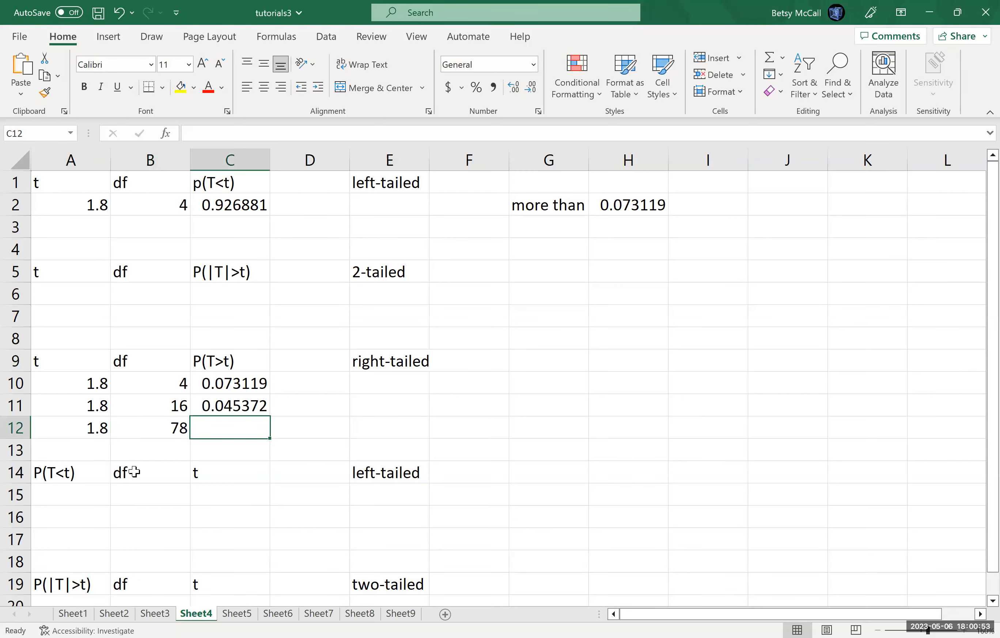
{"action": "left_click", "coordinate": [263, 405]}
{"action": "left_click_drag", "start_coordinate": [270, 415], "coordinate": [269, 428]}
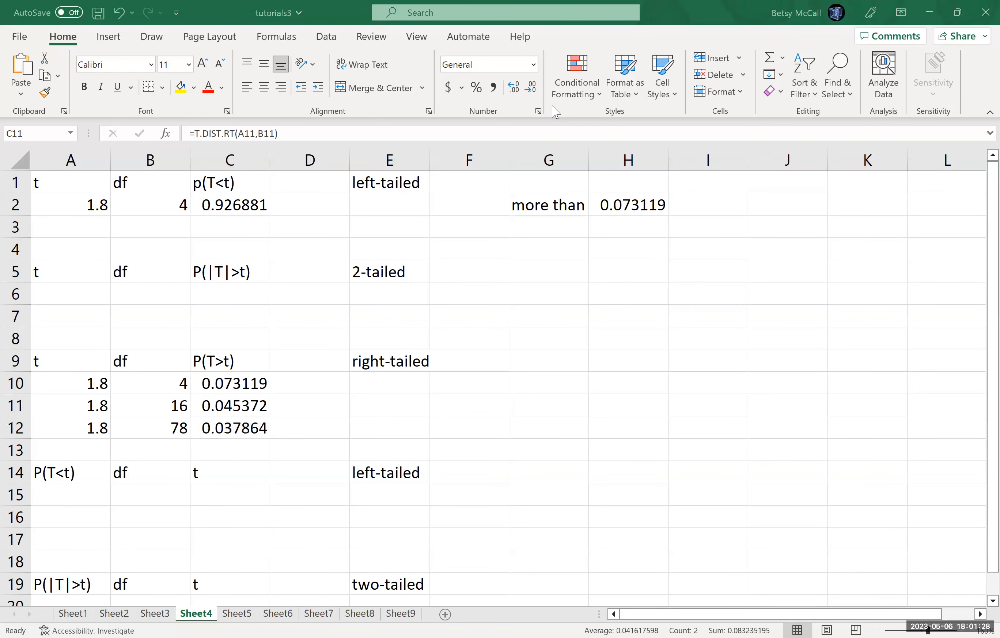
Step: Check the left-tailed problem in the Word document and enter its t = -1.1 in A3 and df = 5 in B3 of the Excel sheet
{"action": "key", "text": "alt+Tab"}
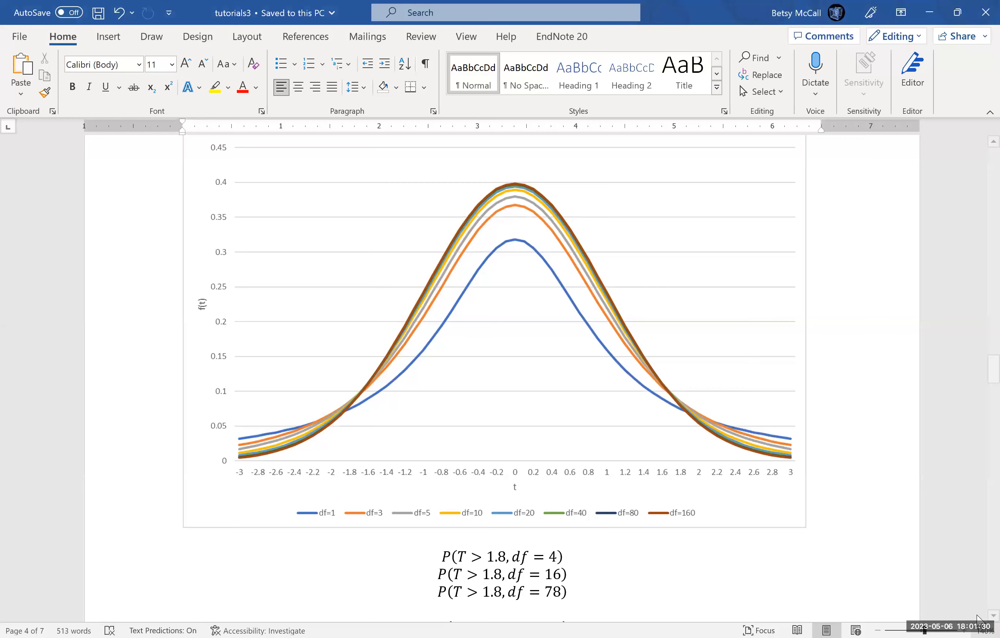
{"action": "scroll", "coordinate": [978, 618], "scroll_direction": "down", "scroll_amount": 3}
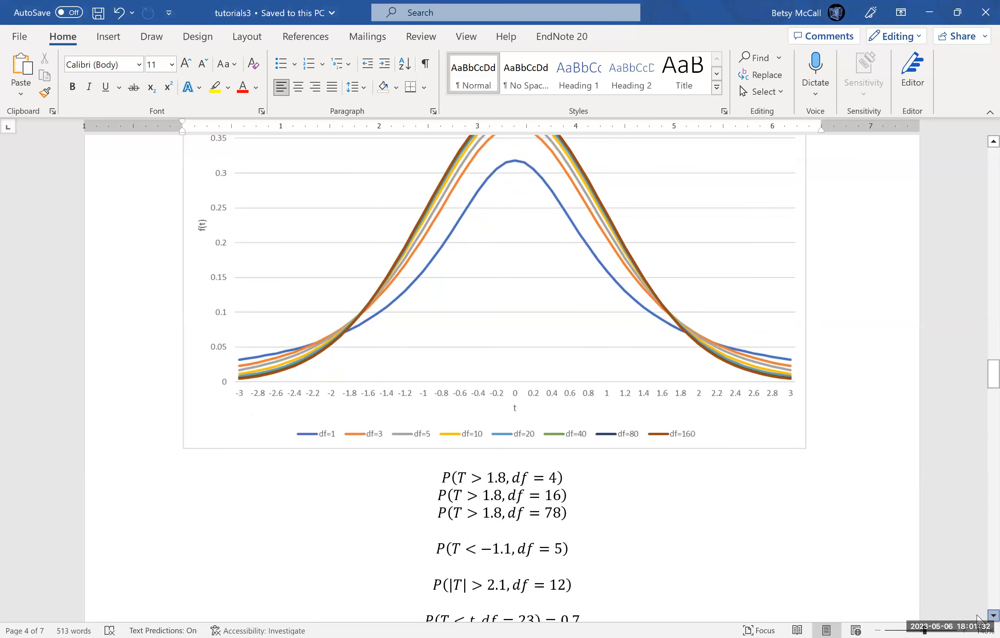
{"action": "scroll", "coordinate": [978, 618], "scroll_direction": "down", "scroll_amount": 2}
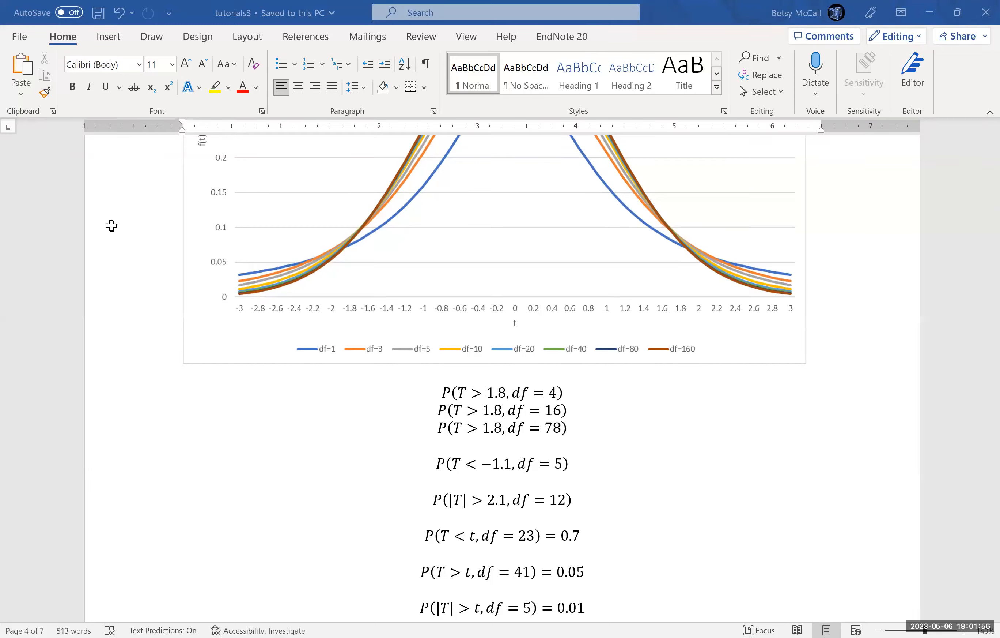
{"action": "key", "text": "alt+Tab"}
{"action": "left_click", "coordinate": [86, 231]}
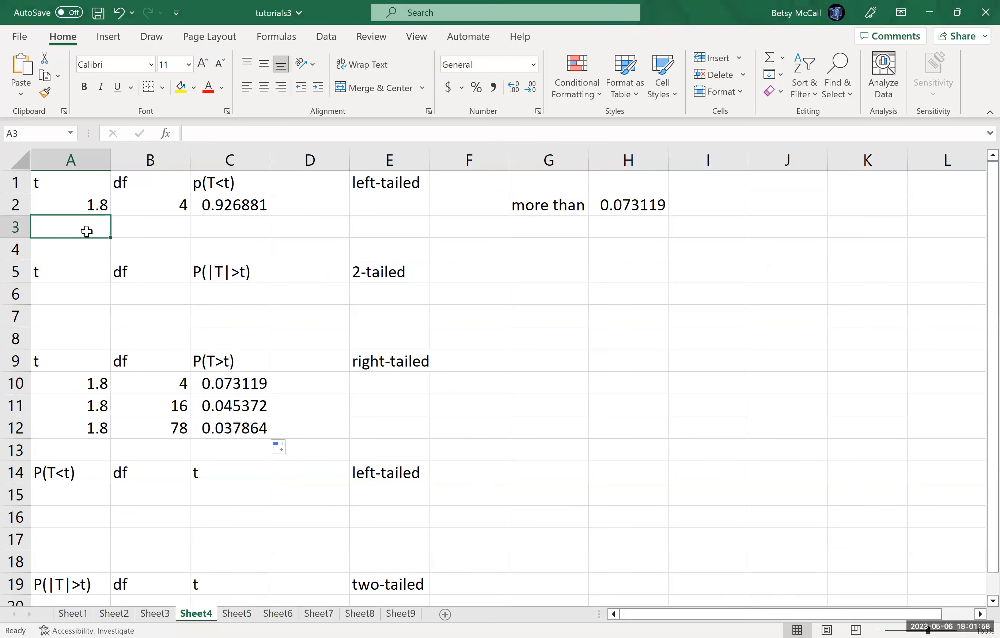
{"action": "type", "text": "-1.1"}
{"action": "key", "text": "Tab"}
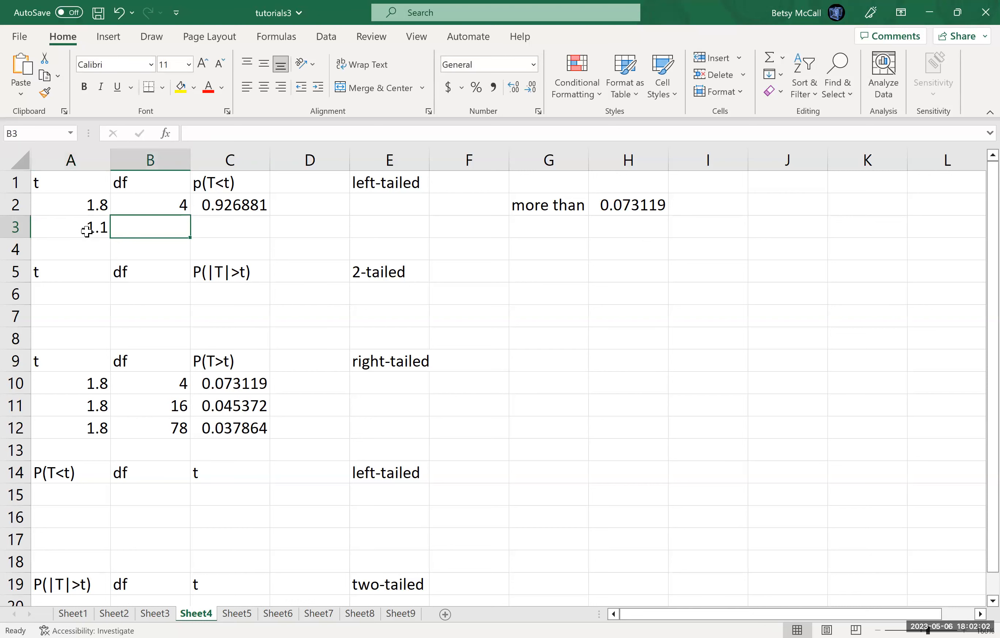
{"action": "type", "text": "5"}
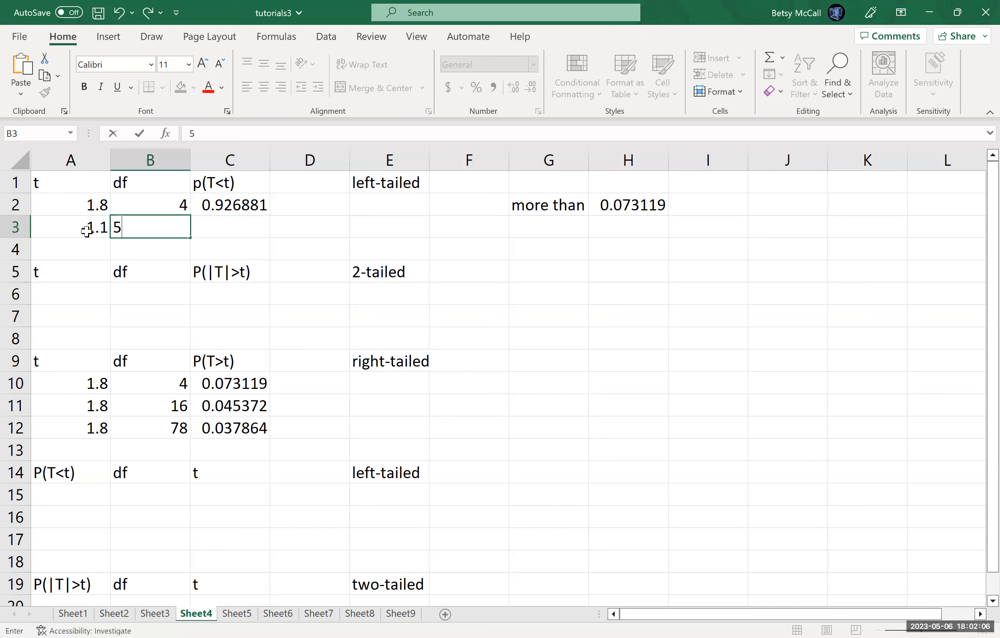
{"action": "key", "text": "Tab"}
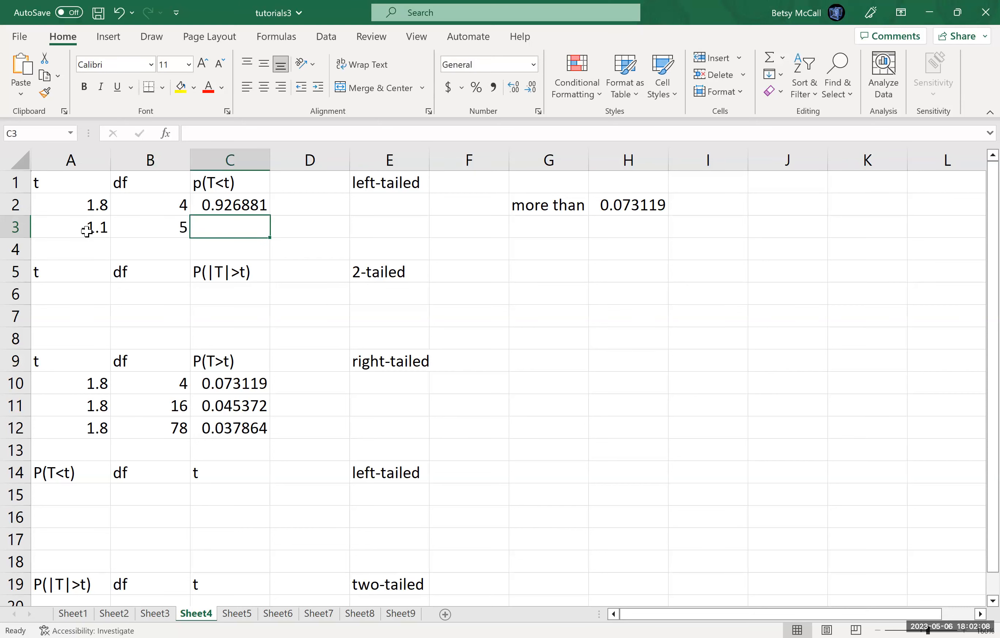
Step: Calculate the left-tailed probability in C3 with =T.DIST(A3,B3,TRUE)
{"action": "type", "text": "="}
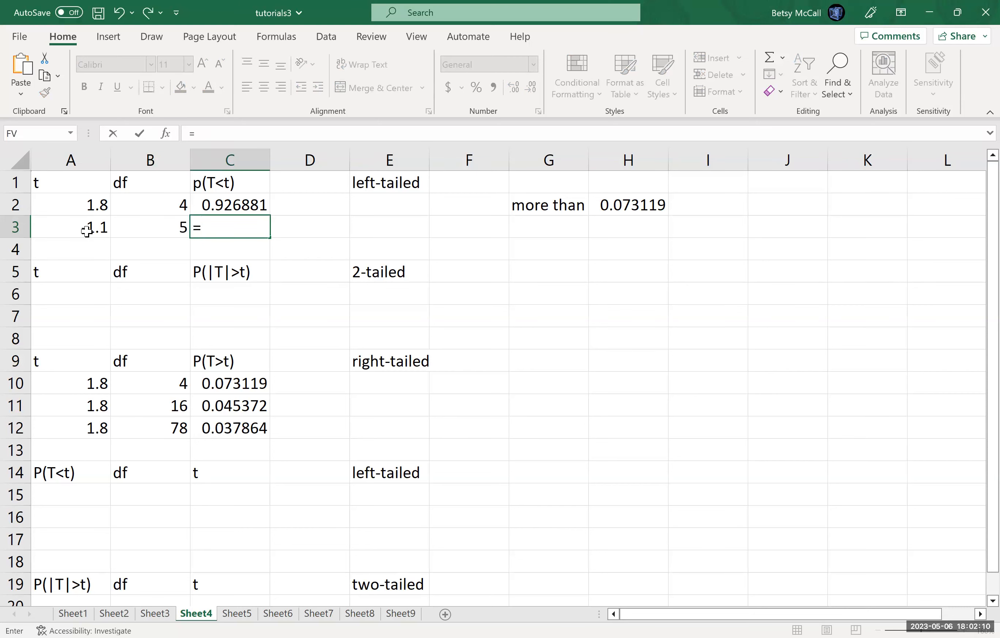
{"action": "type", "text": "T.DIST("}
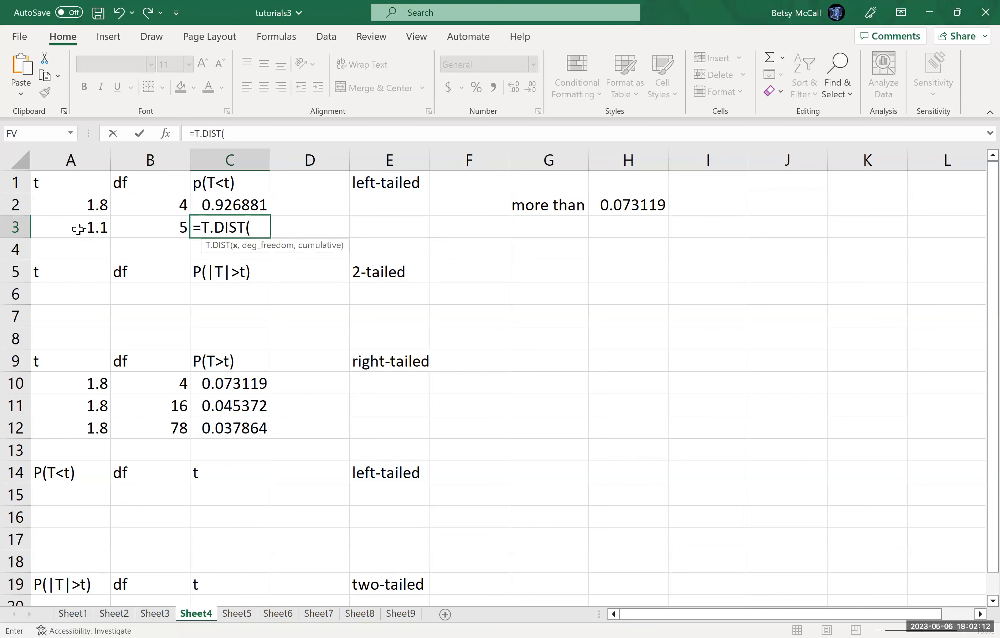
{"action": "left_click", "coordinate": [79, 229]}
{"action": "type", "text": ","}
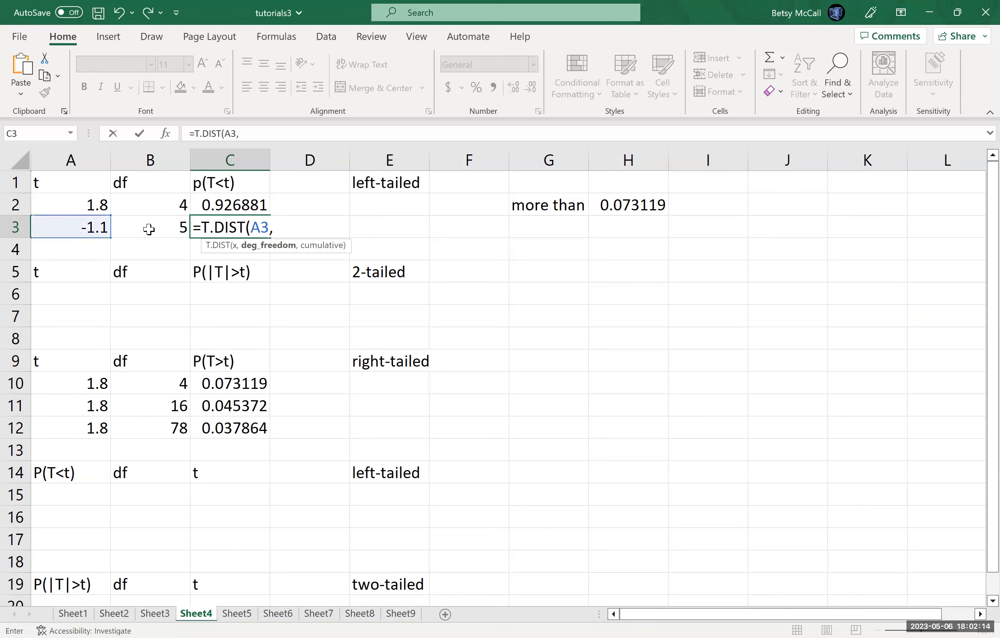
{"action": "left_click", "coordinate": [150, 229]}
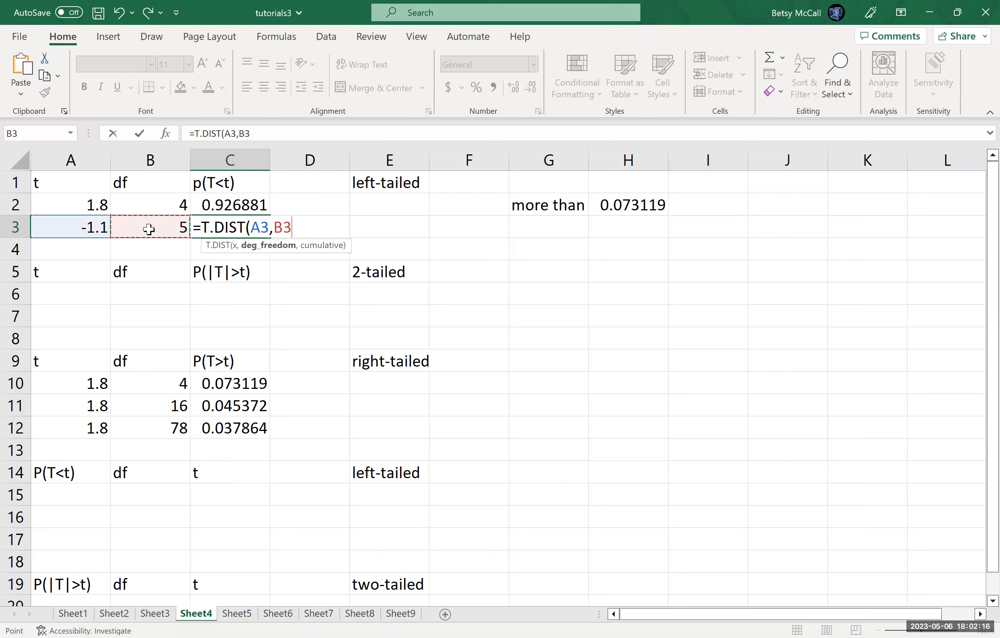
{"action": "type", "text": ",TRUE"}
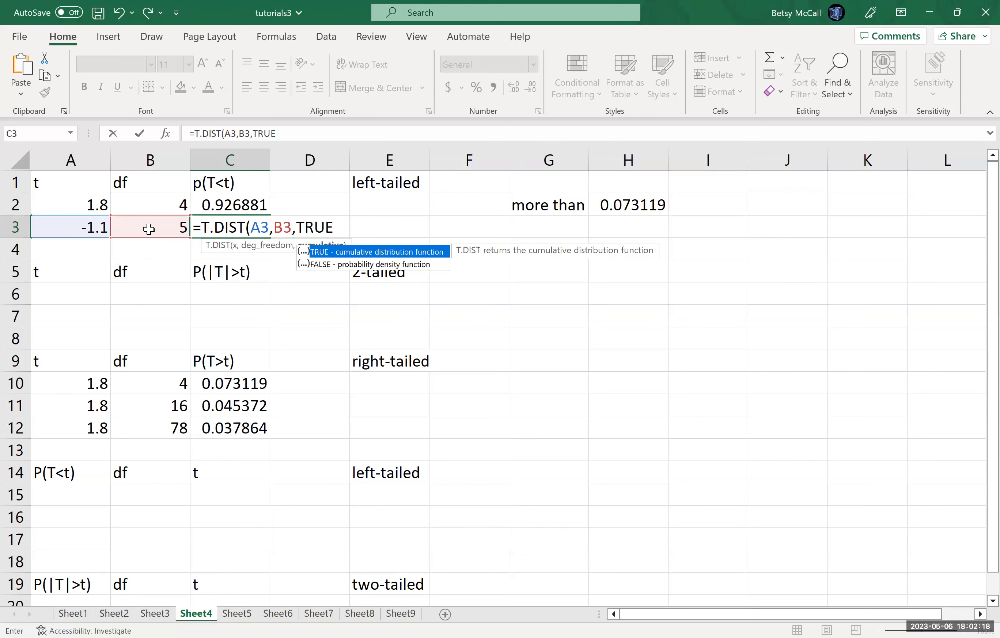
{"action": "type", "text": ")"}
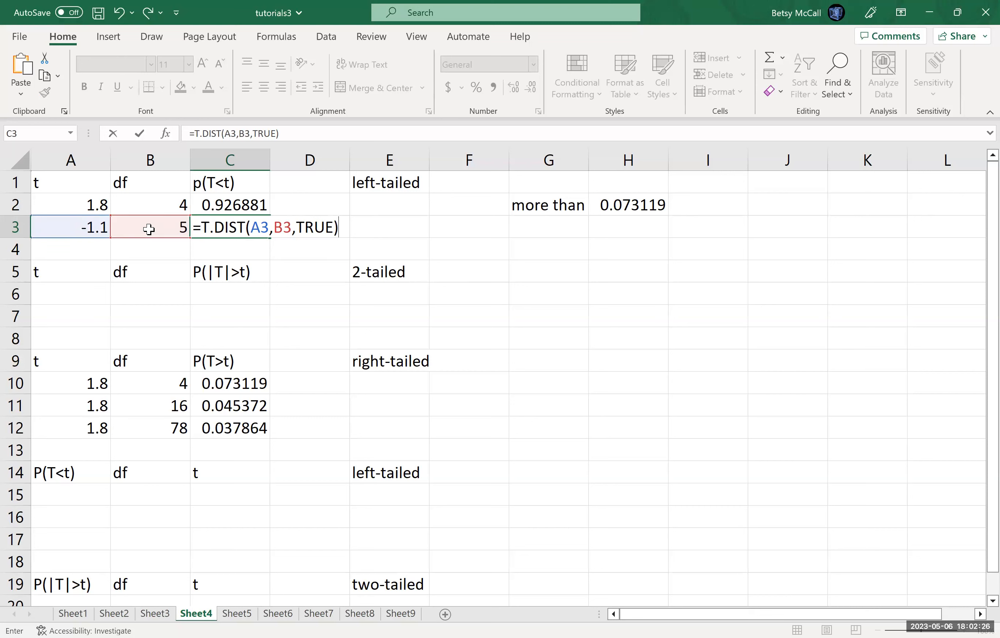
{"action": "key", "text": "Return"}
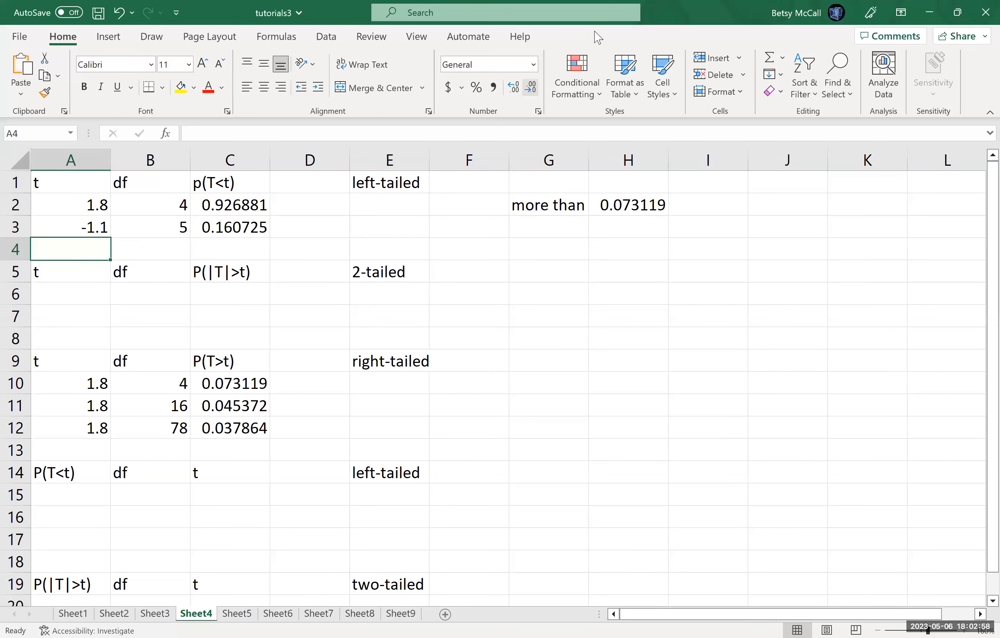
Step: Review the two-tailed problem in the Word document and enter t = -2.1 in A4 and df = 12 in B4 of the Excel sheet
{"action": "key", "text": "alt+Tab"}
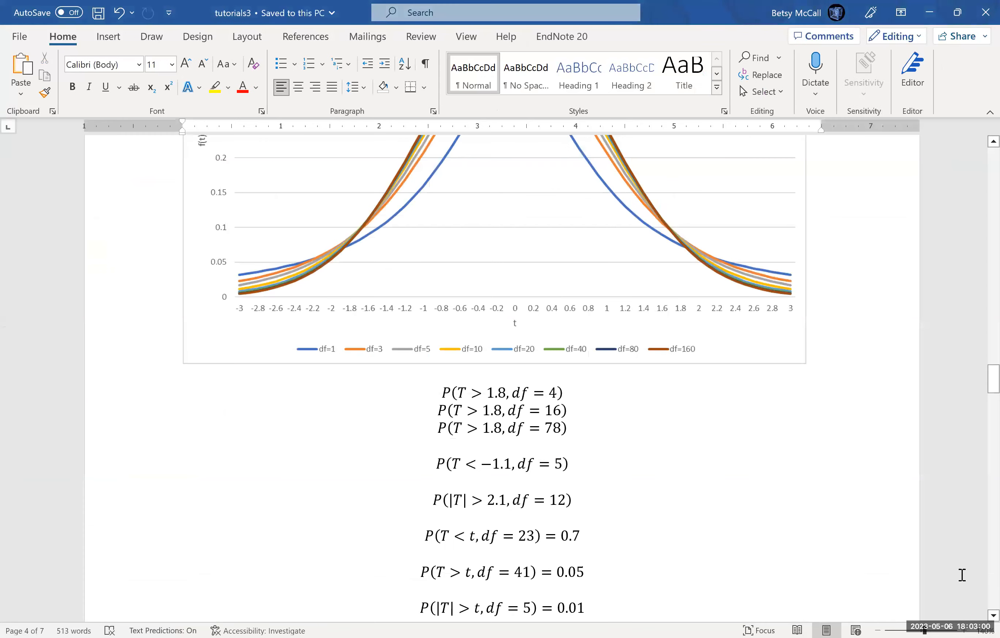
{"action": "scroll", "coordinate": [979, 618], "scroll_direction": "down", "scroll_amount": 2}
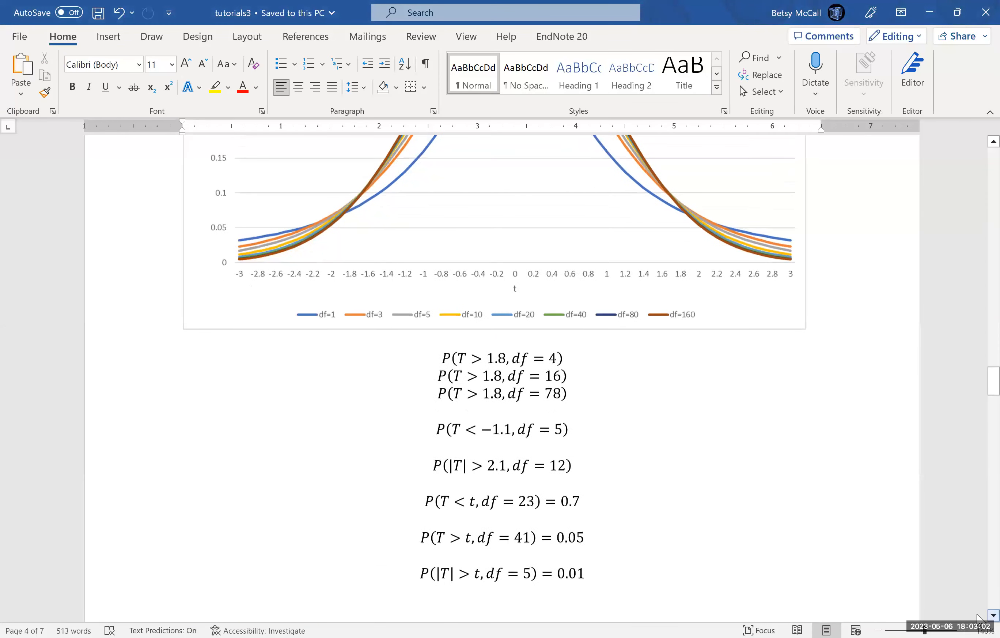
{"action": "left_click", "coordinate": [474, 452]}
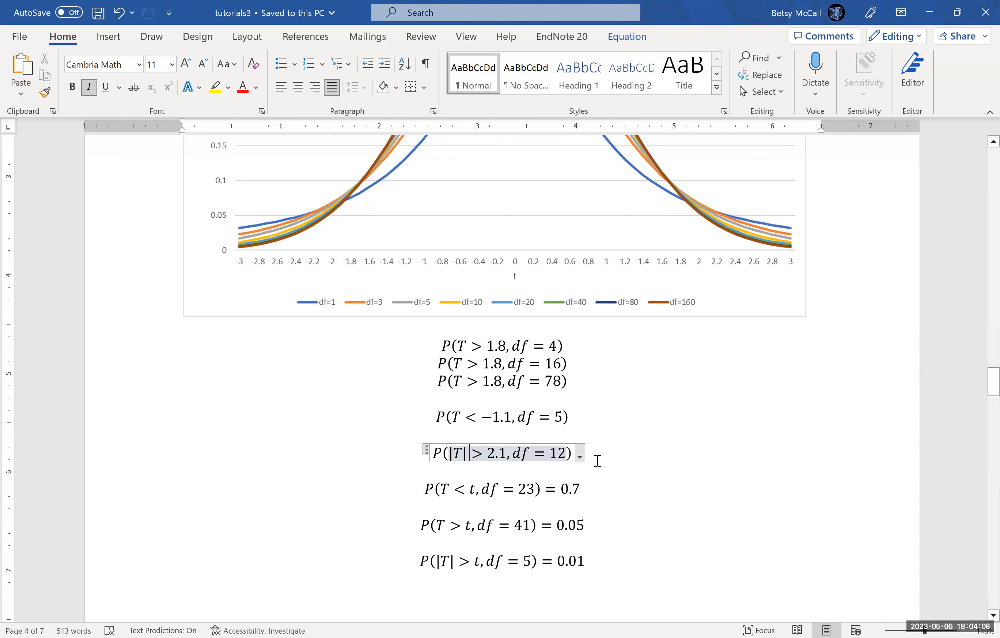
{"action": "left_click", "coordinate": [596, 457]}
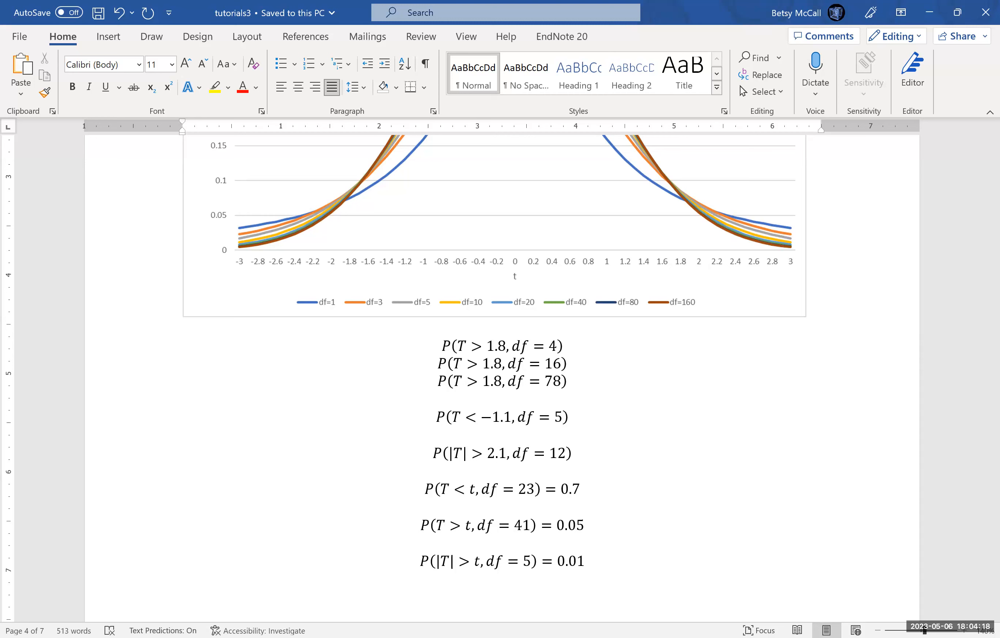
{"action": "key", "text": "alt+Tab"}
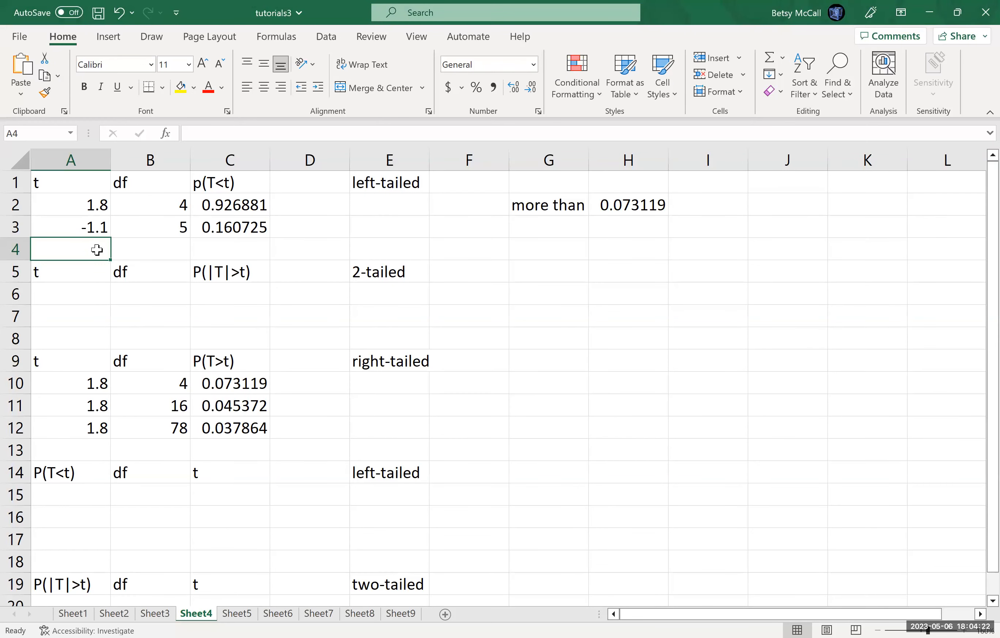
{"action": "type", "text": "-21."}
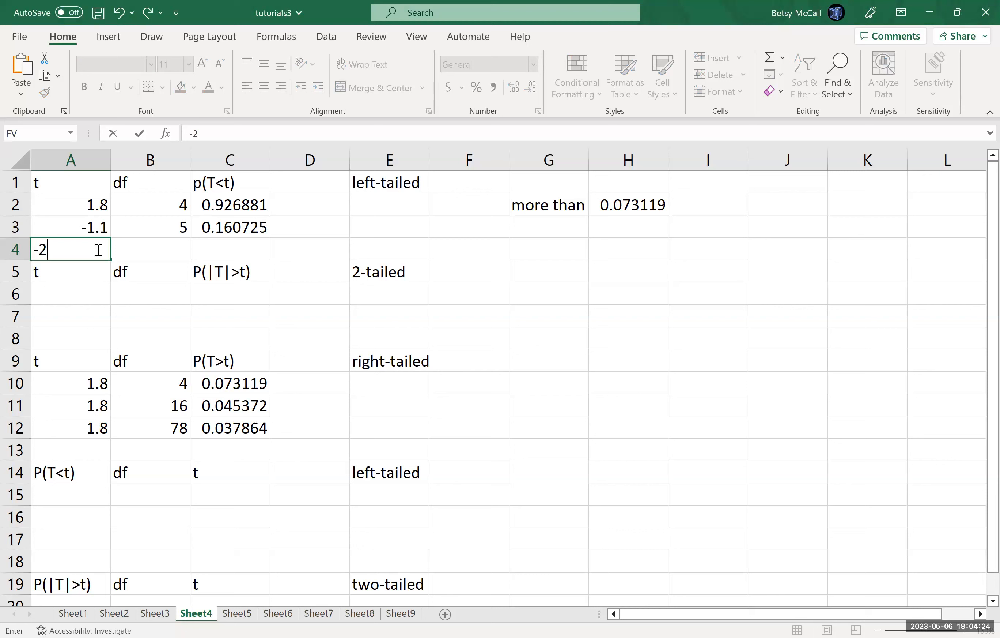
{"action": "key", "text": "BackSpace"}
{"action": "key", "text": "BackSpace"}
{"action": "type", "text": ".1"}
{"action": "key", "text": "Tab"}
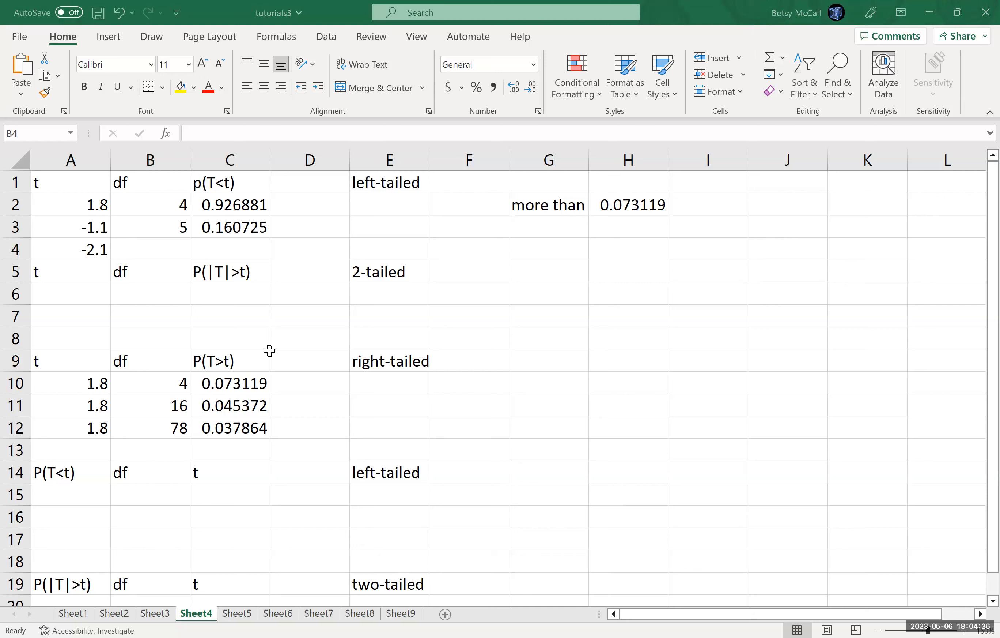
{"action": "type", "text": "12"}
{"action": "key", "text": "Tab"}
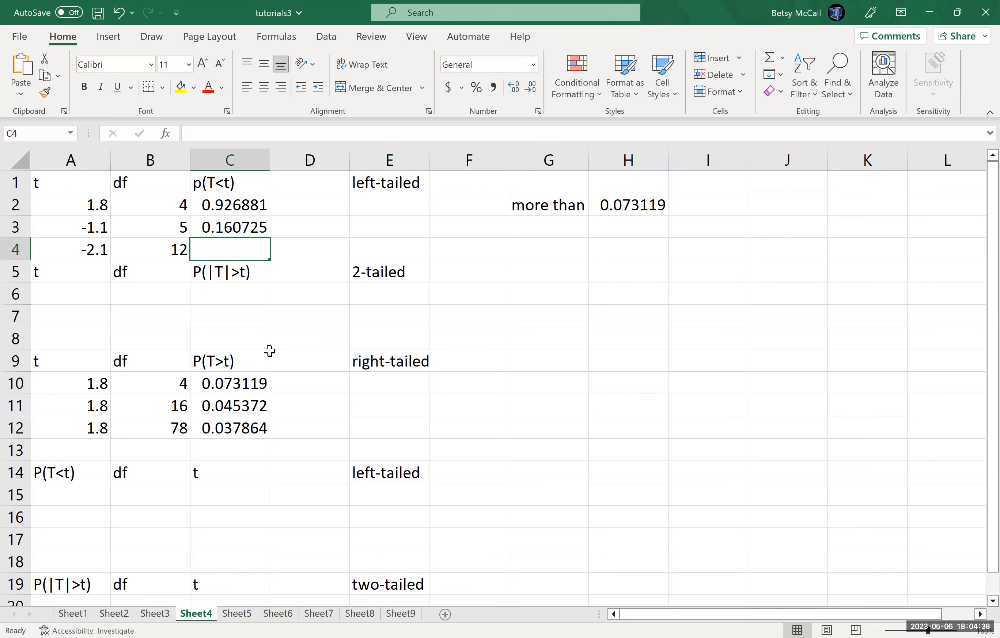
{"action": "type", "text": "="}
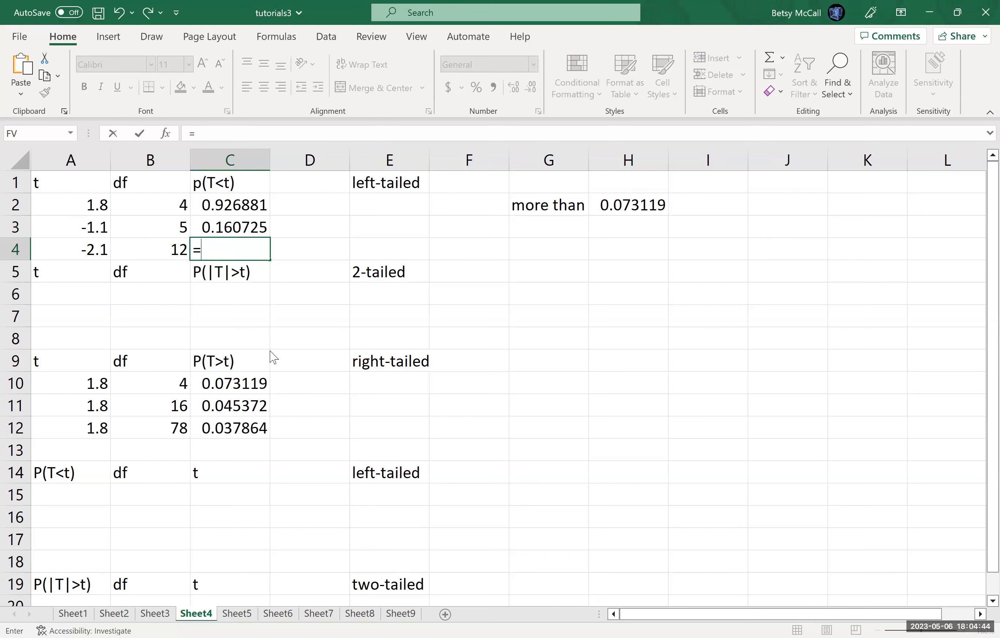
{"action": "type", "text": "T.DIST"}
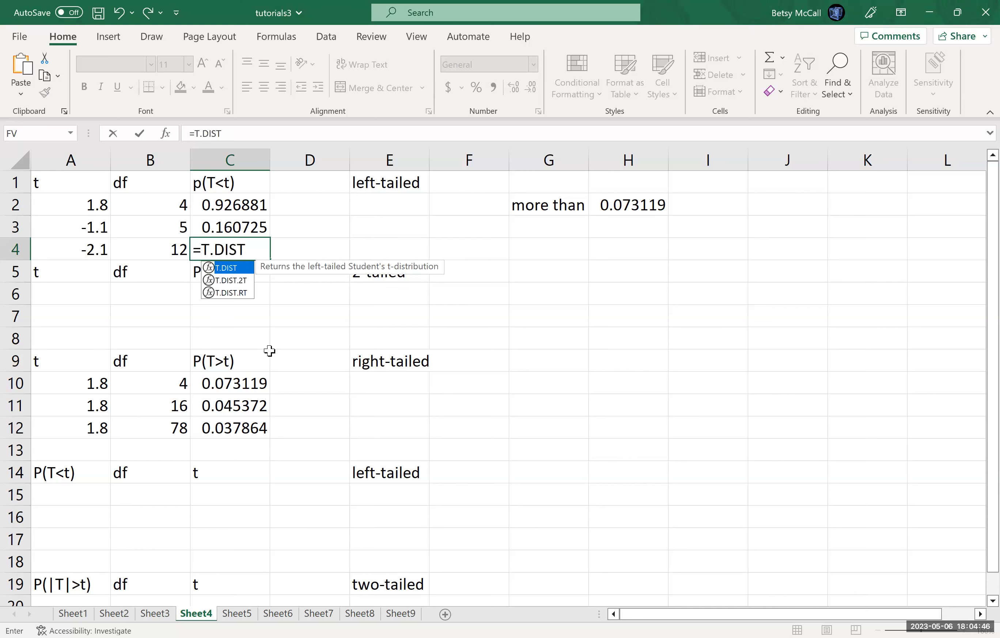
{"action": "key", "text": "shift+Return"}
{"action": "type", "text": "("}
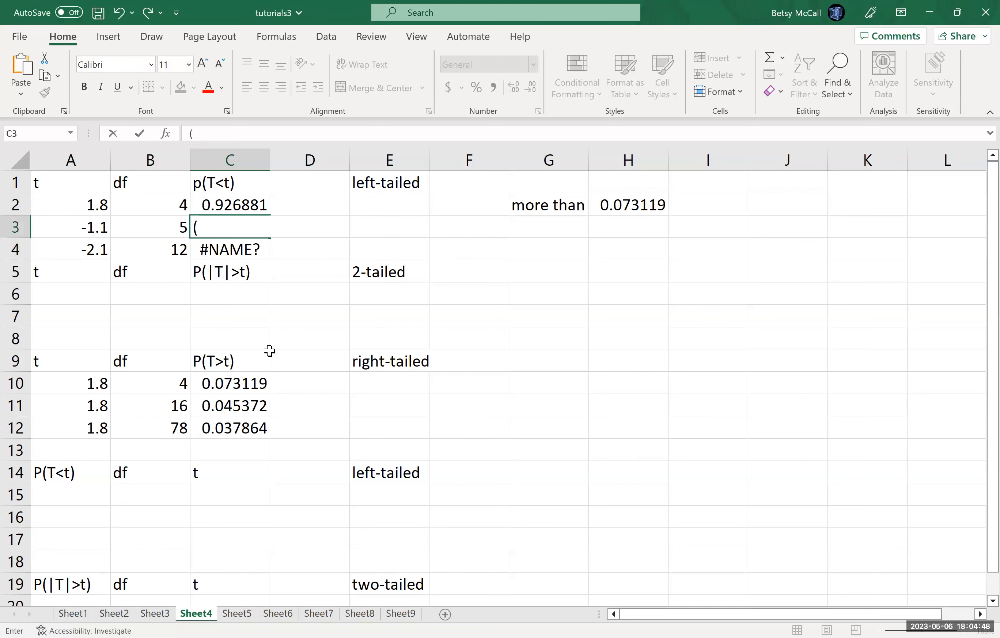
{"action": "left_click", "coordinate": [116, 11]}
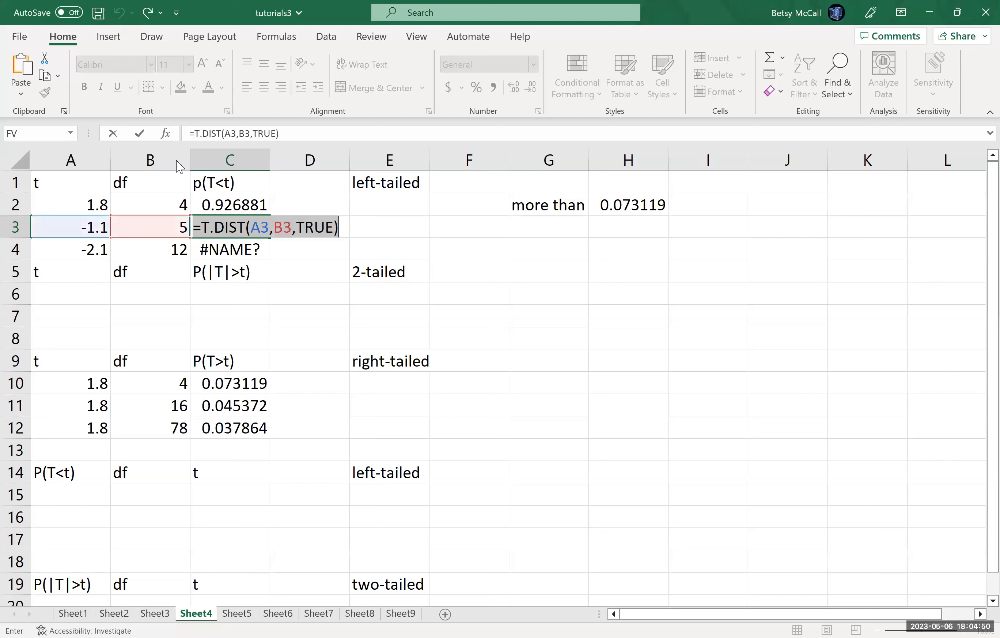
{"action": "type", "text": "="}
{"action": "left_click", "coordinate": [244, 252]}
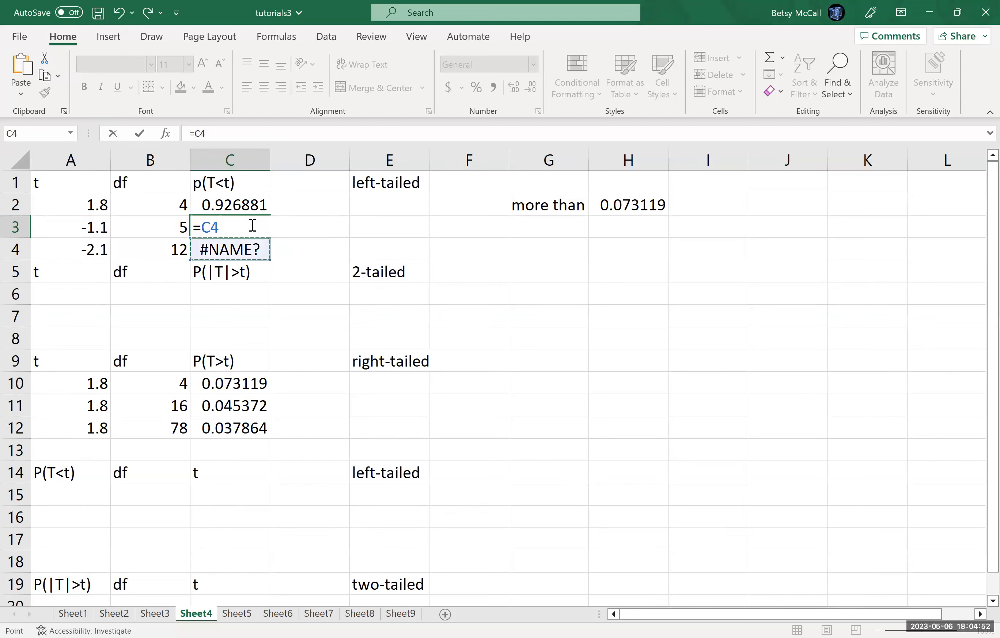
{"action": "left_click", "coordinate": [118, 14]}
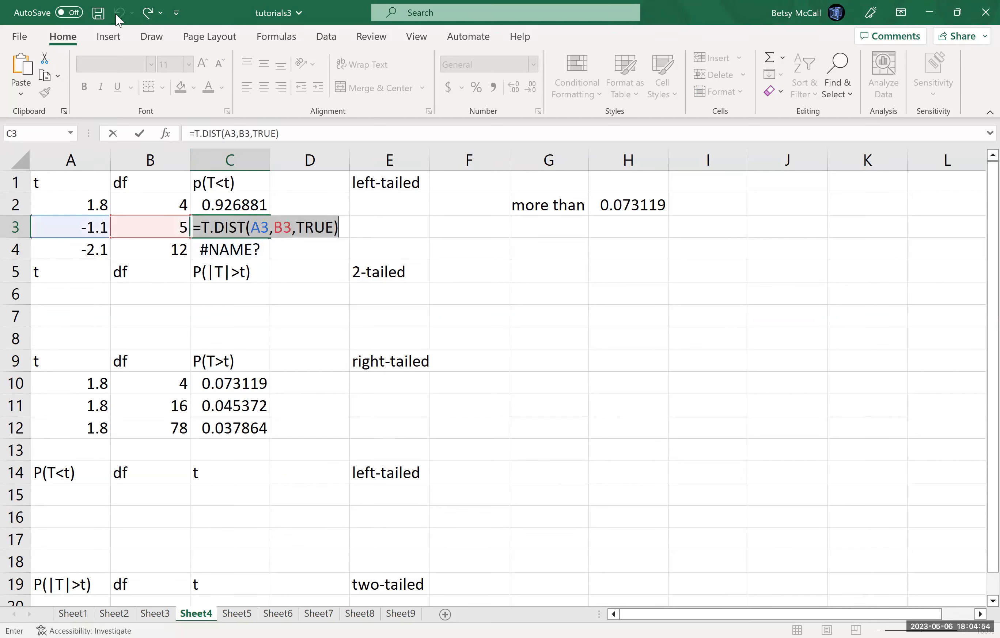
{"action": "key", "text": "Return"}
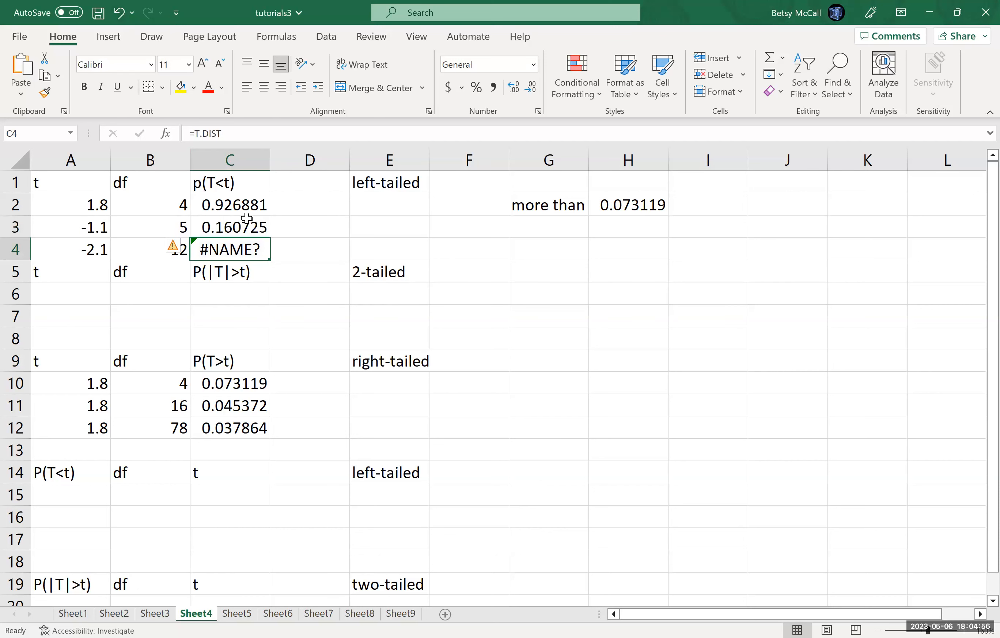
Step: Calculate the left-tailed probability for t = -2.1 in C4 with =T.DIST(A4,B4,TRUE)
{"action": "left_click", "coordinate": [236, 135]}
{"action": "type", "text": "=T.DIST("}
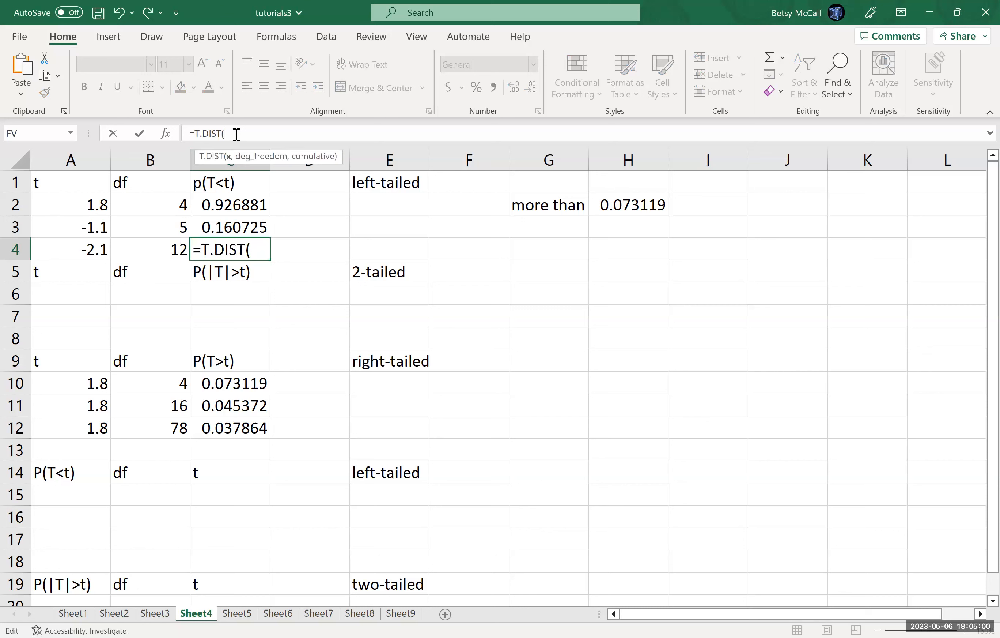
{"action": "left_click", "coordinate": [91, 249]}
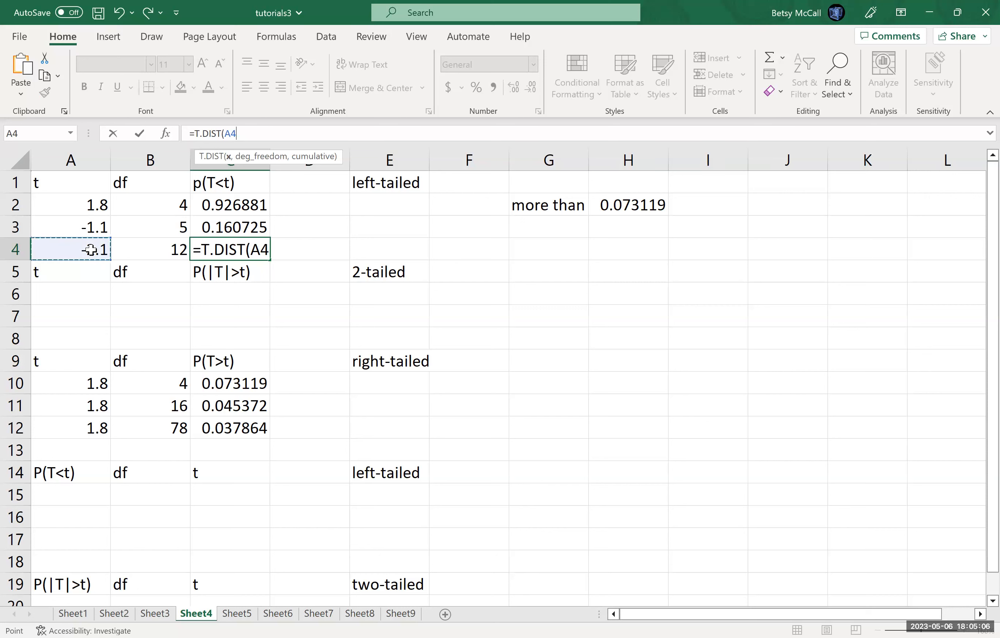
{"action": "type", "text": ","}
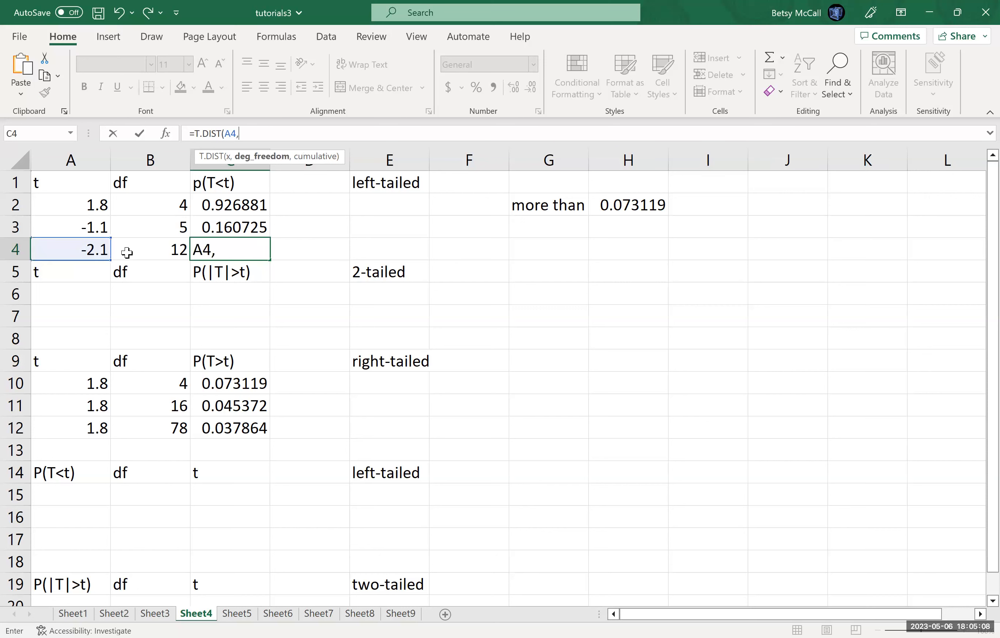
{"action": "left_click", "coordinate": [144, 253]}
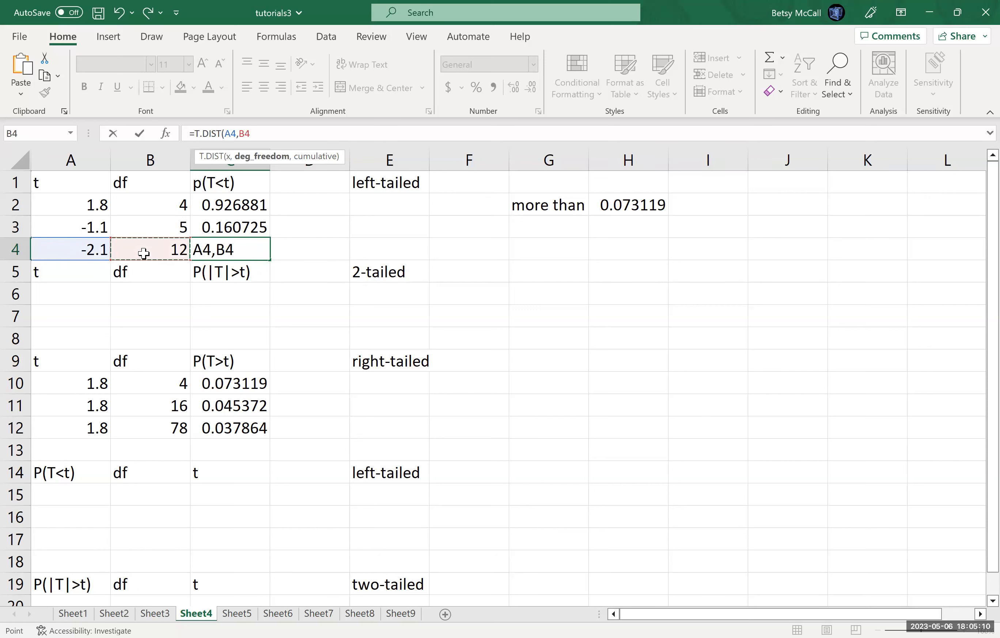
{"action": "type", "text": ",TRUE"}
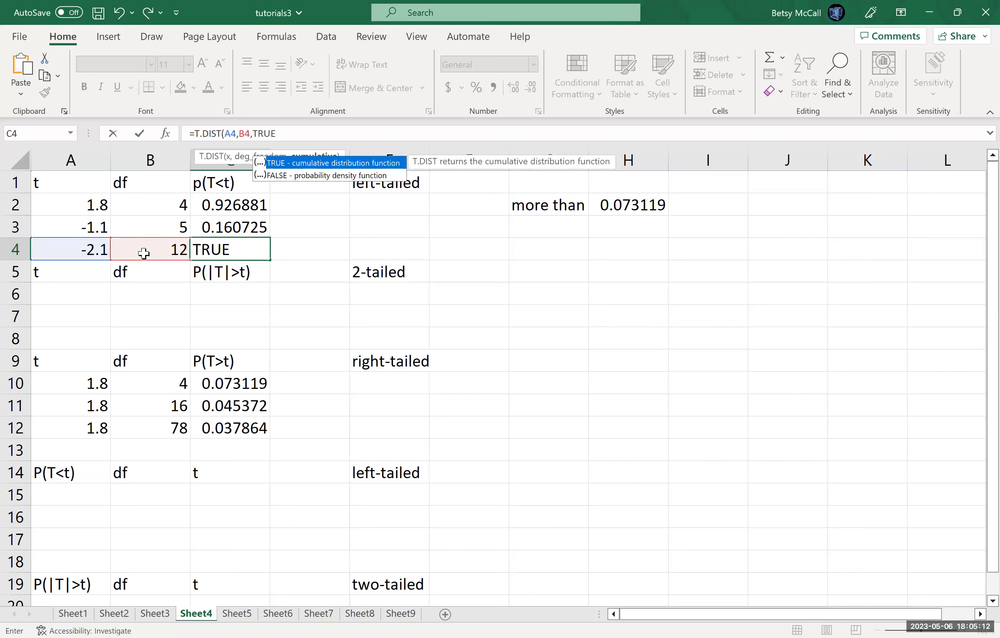
{"action": "key", "text": "Return"}
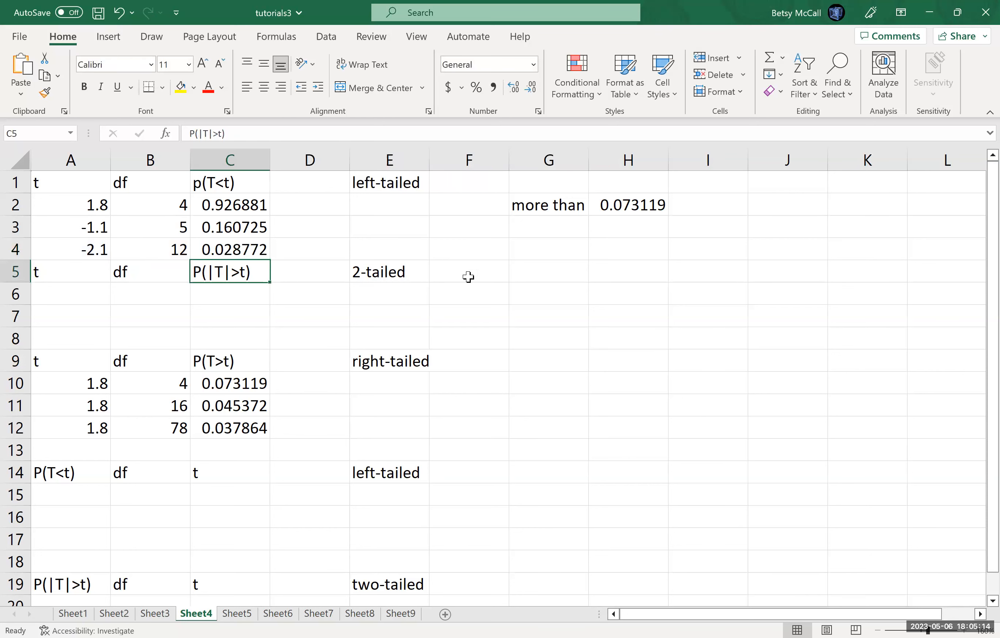
Step: Label G4 "both tails" and double the left-tailed probability in H4 with =C4*2
{"action": "left_click", "coordinate": [536, 254]}
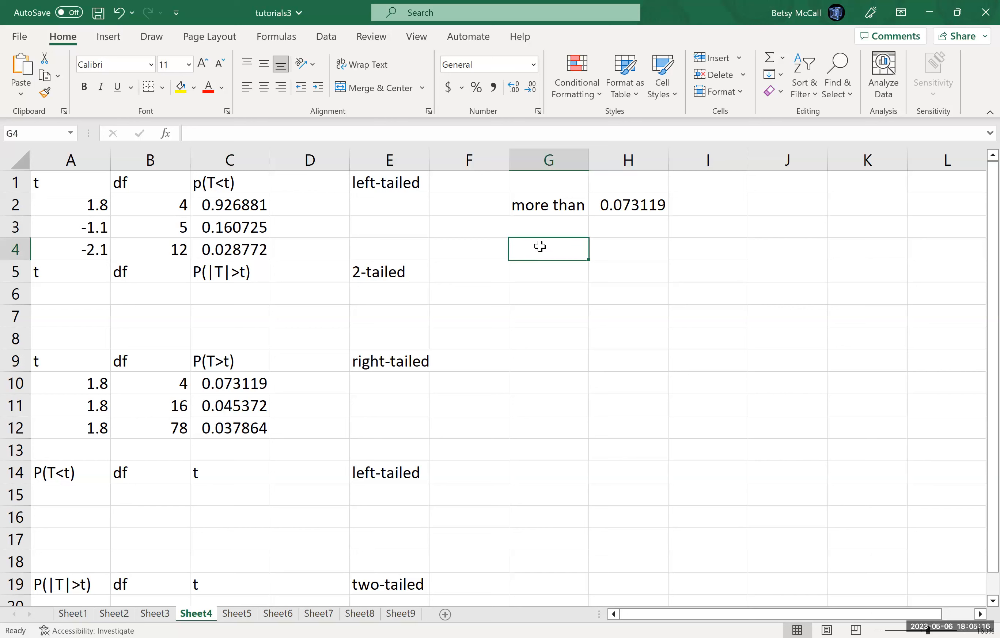
{"action": "type", "text": "both tails"}
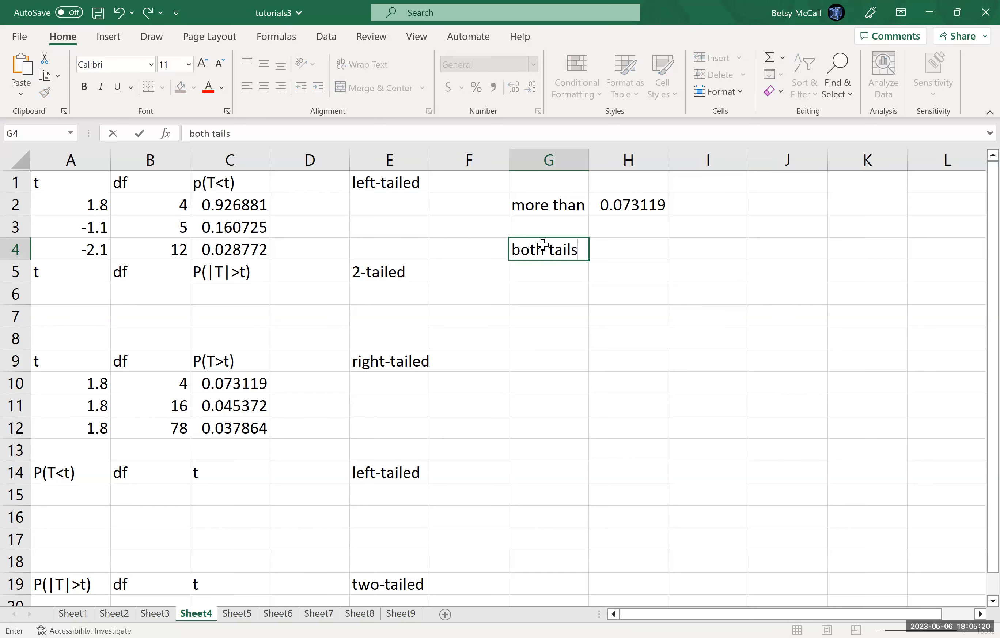
{"action": "key", "text": "Tab"}
{"action": "type", "text": "="}
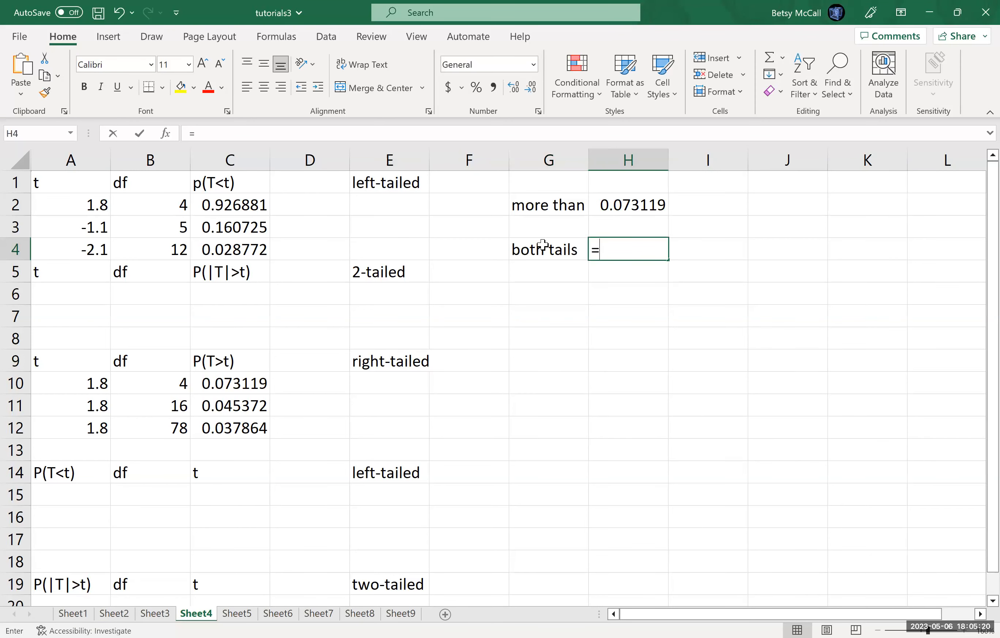
{"action": "left_click", "coordinate": [241, 250]}
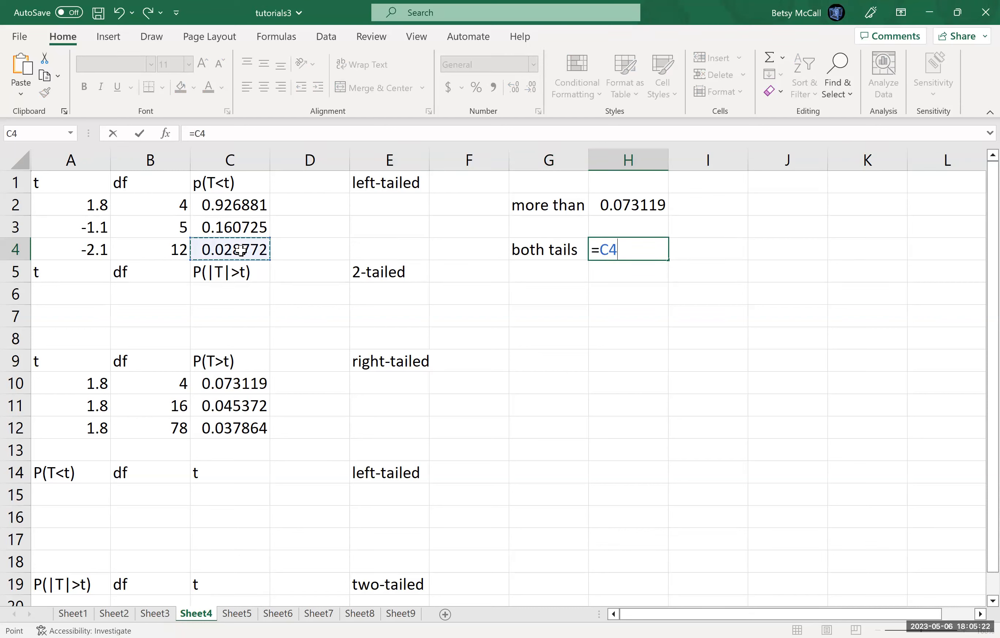
{"action": "type", "text": "*2"}
{"action": "key", "text": "Return"}
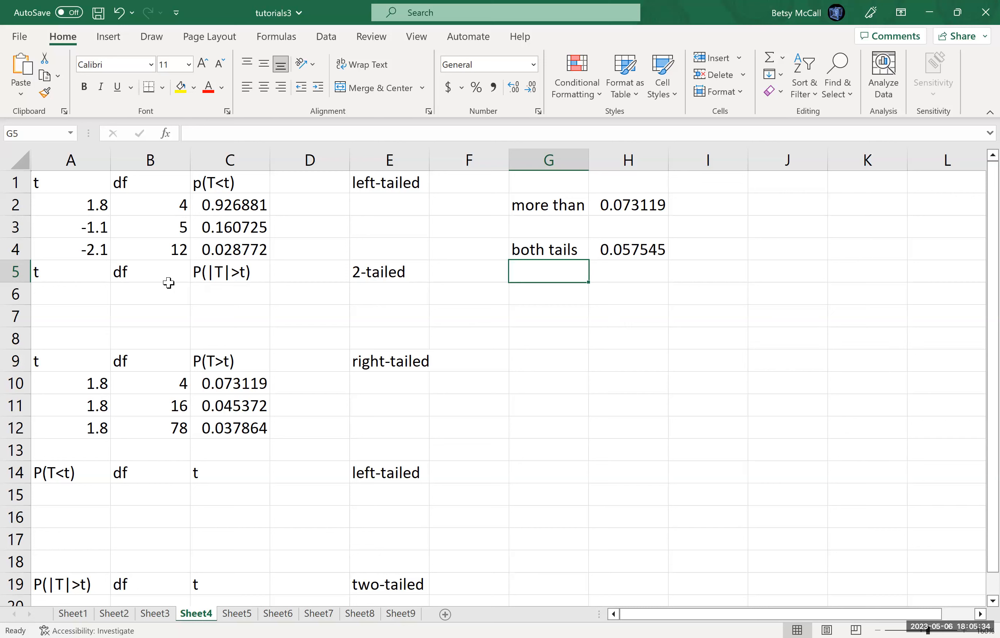
Step: Enter t = 2.1 in A6 and df = 12 in B6 of the 2-tailed section
{"action": "left_click", "coordinate": [82, 303]}
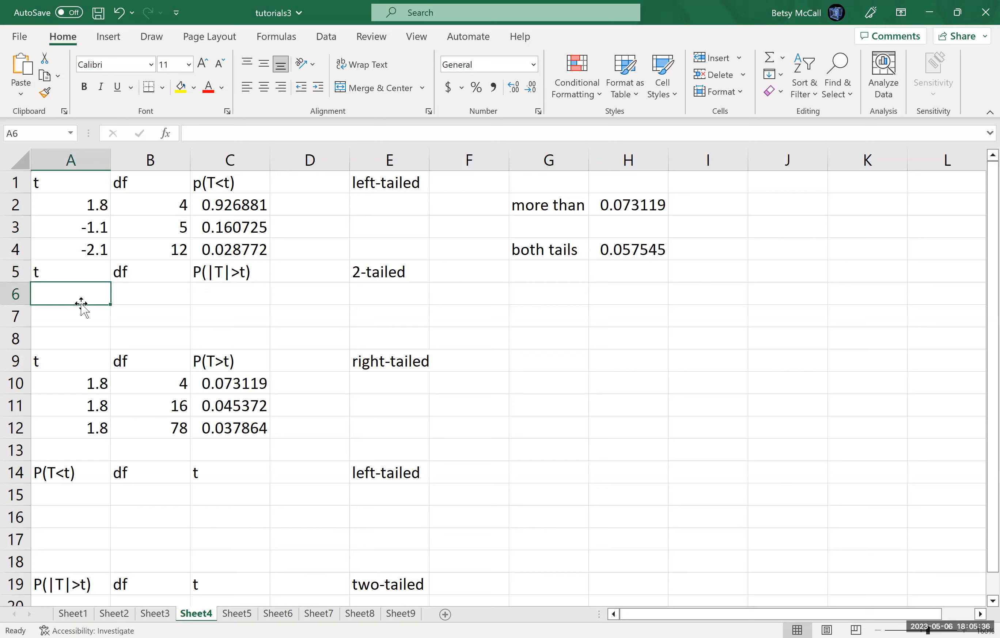
{"action": "type", "text": "-2.1"}
{"action": "key", "text": "Tab"}
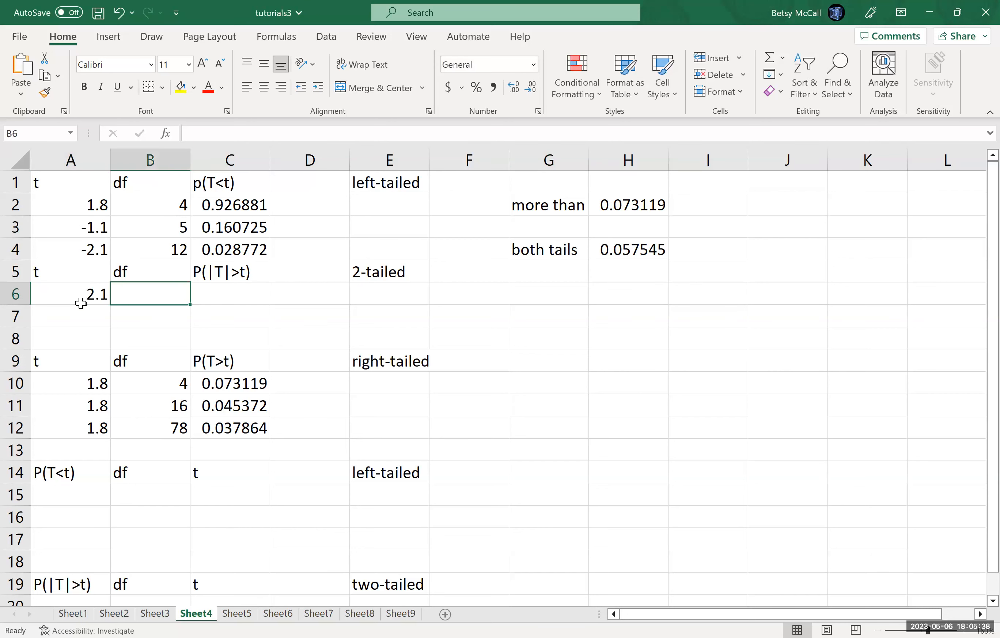
{"action": "type", "text": "12"}
{"action": "key", "text": "Tab"}
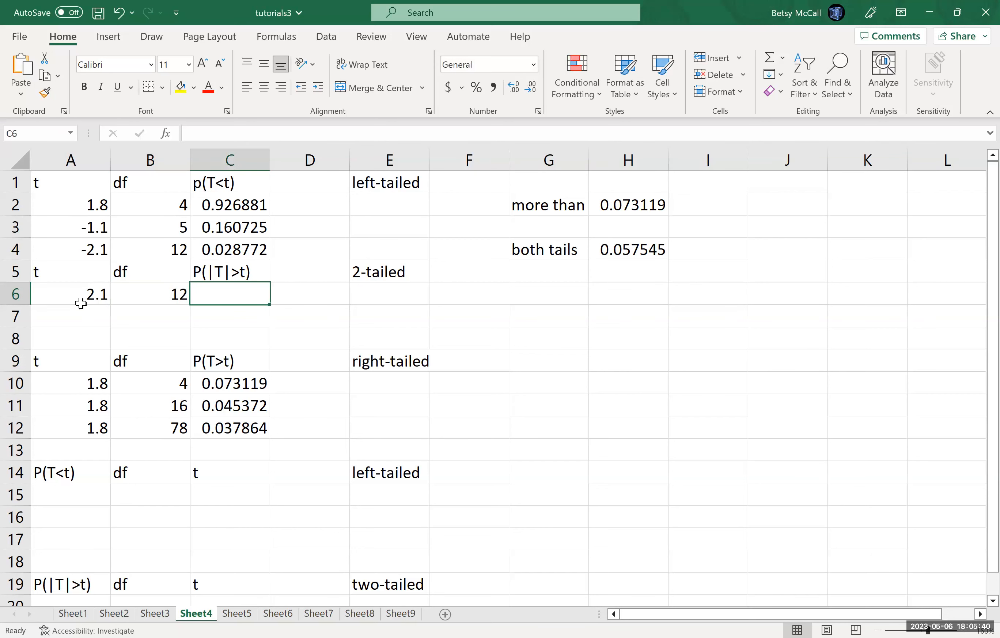
Step: Calculate the two-tailed probability in C6 with =T.DIST.2T(A6,B6)
{"action": "type", "text": "="}
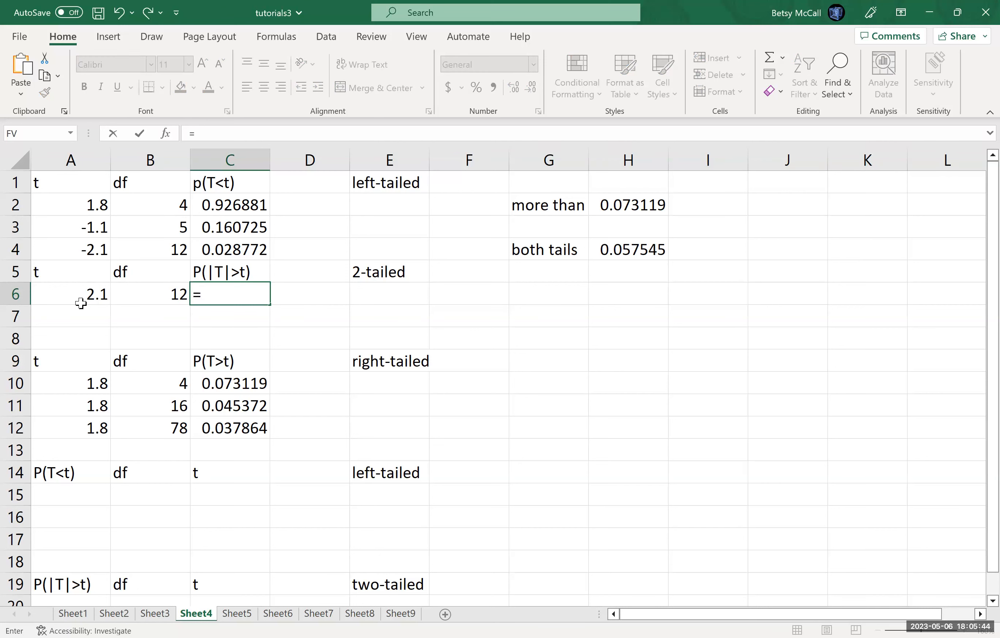
{"action": "type", "text": "T.DIST.2T"}
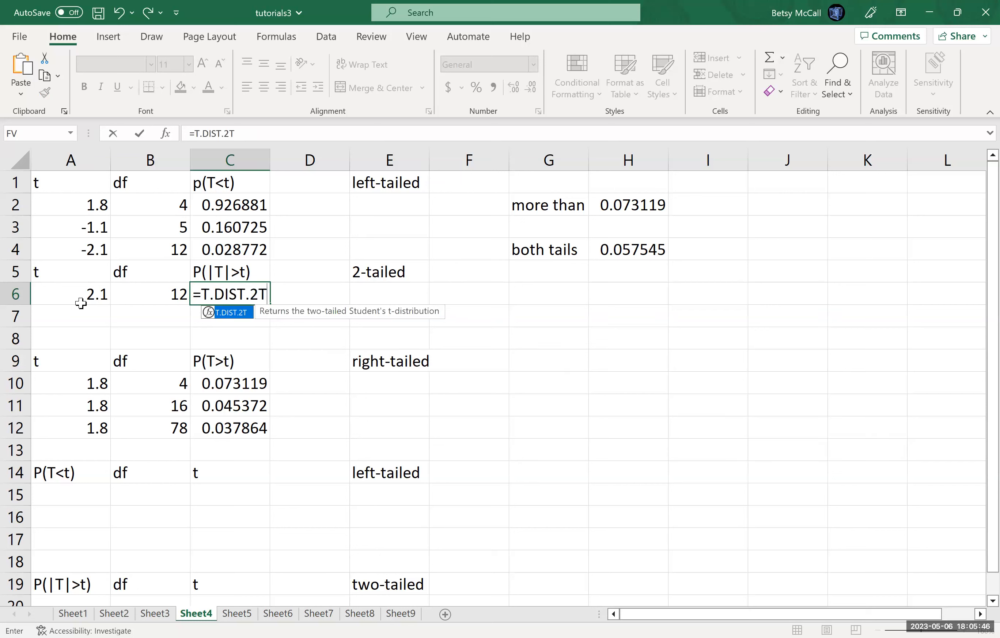
{"action": "type", "text": "("}
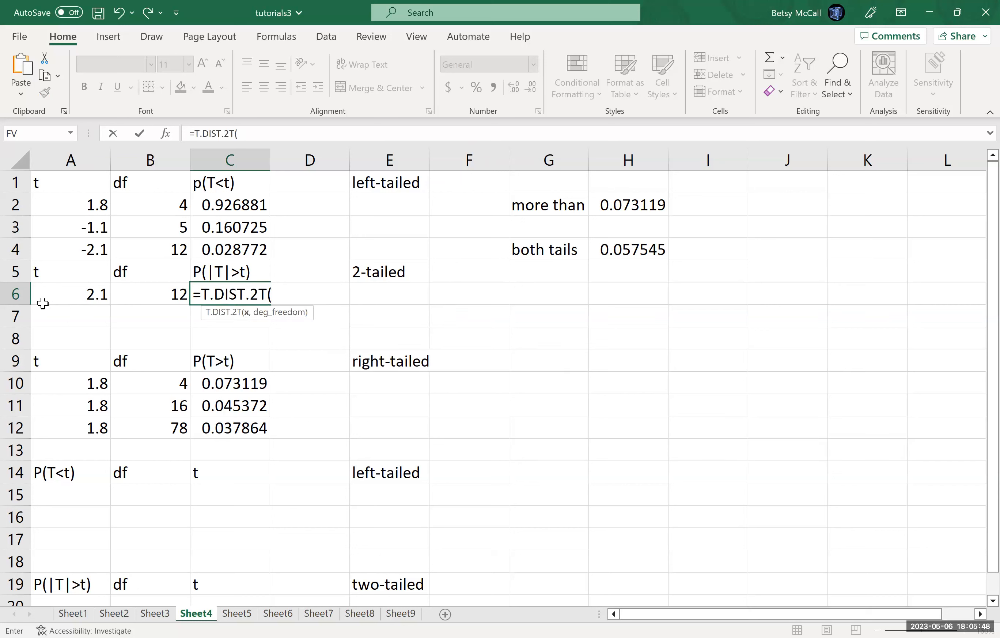
{"action": "left_click", "coordinate": [75, 297]}
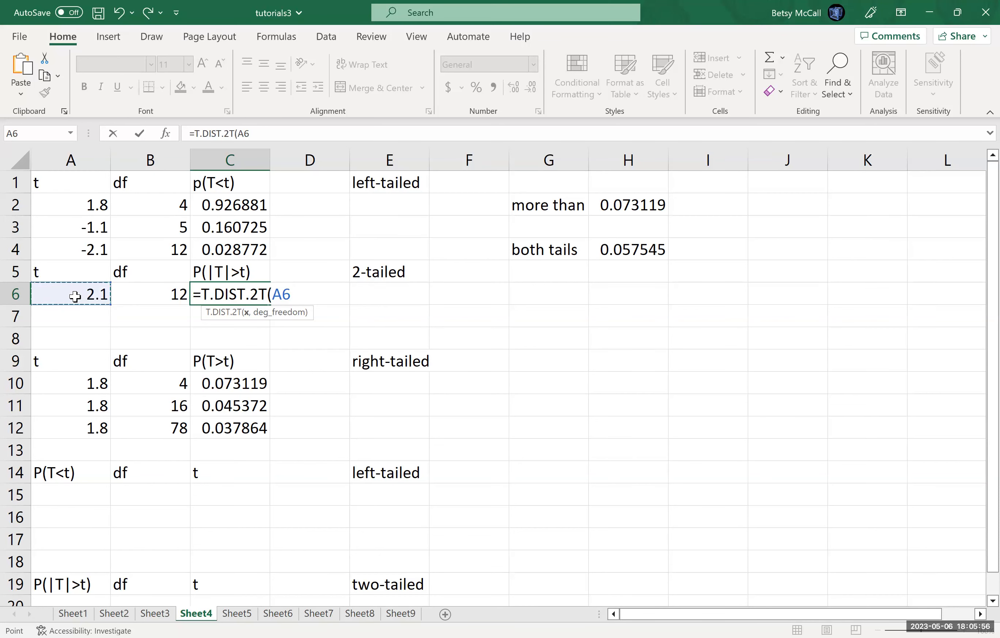
{"action": "type", "text": ","}
{"action": "left_click", "coordinate": [168, 292]}
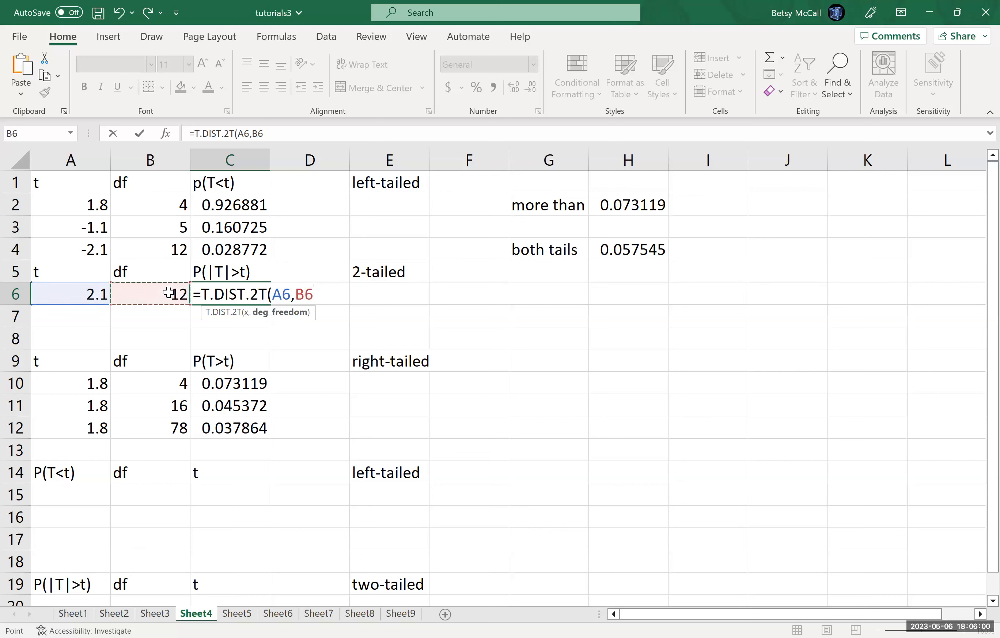
{"action": "type", "text": ")"}
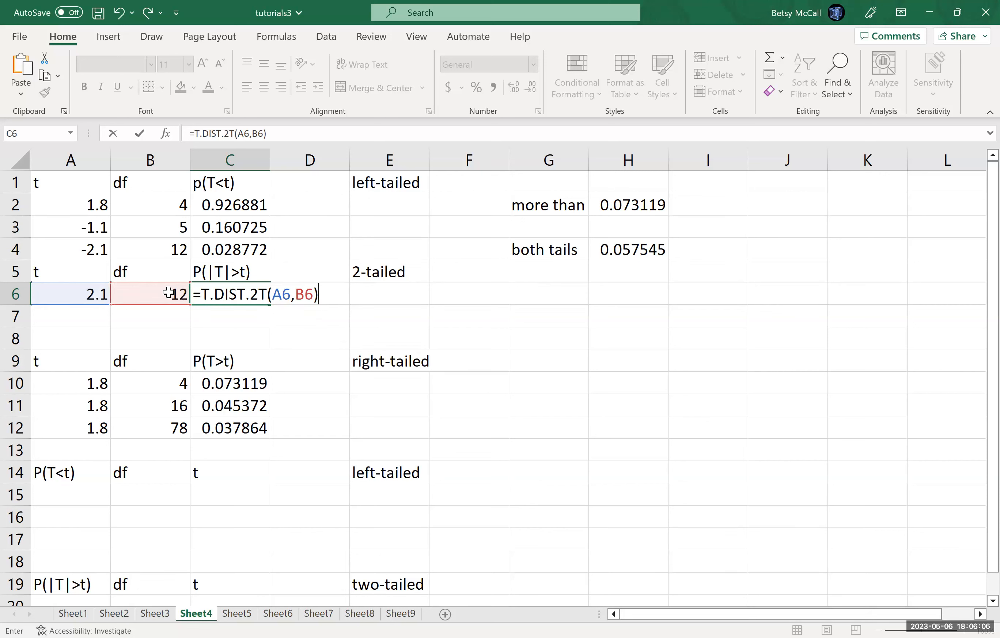
{"action": "key", "text": "Return"}
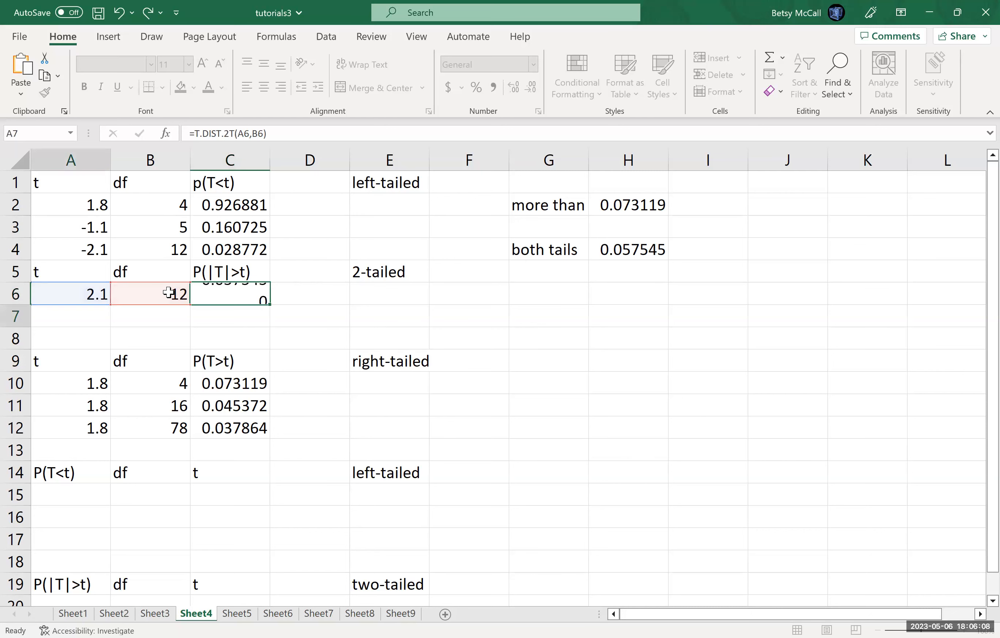
{"action": "left_click", "coordinate": [228, 295]}
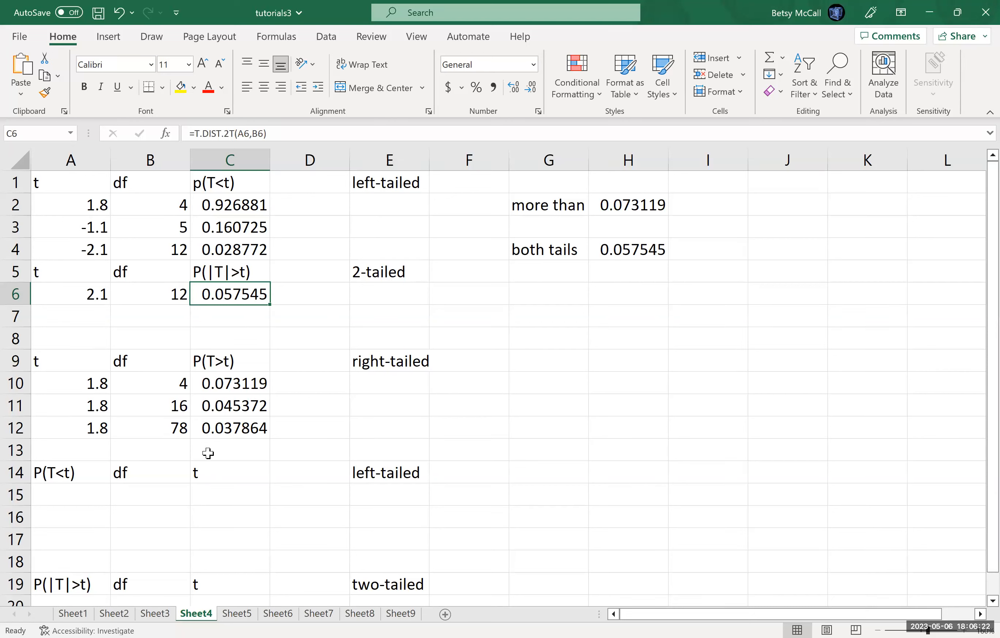
Step: Enter t = 2.1 in A13 and df = 12 in B13 of the right-tailed section
{"action": "left_click", "coordinate": [101, 451]}
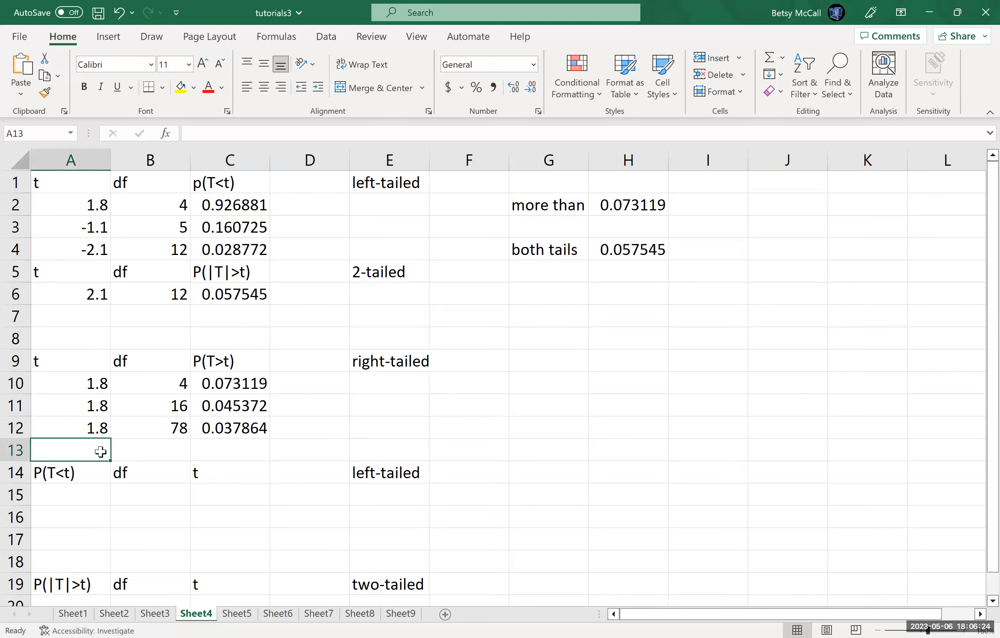
{"action": "type", "text": "2.1"}
{"action": "key", "text": "Tab"}
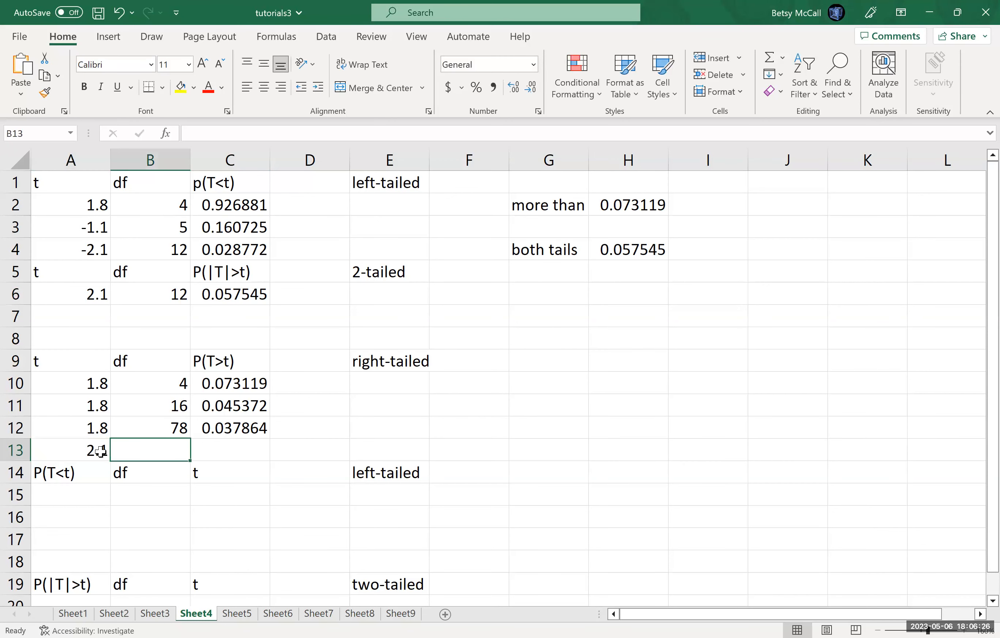
{"action": "type", "text": "12"}
{"action": "key", "text": "Tab"}
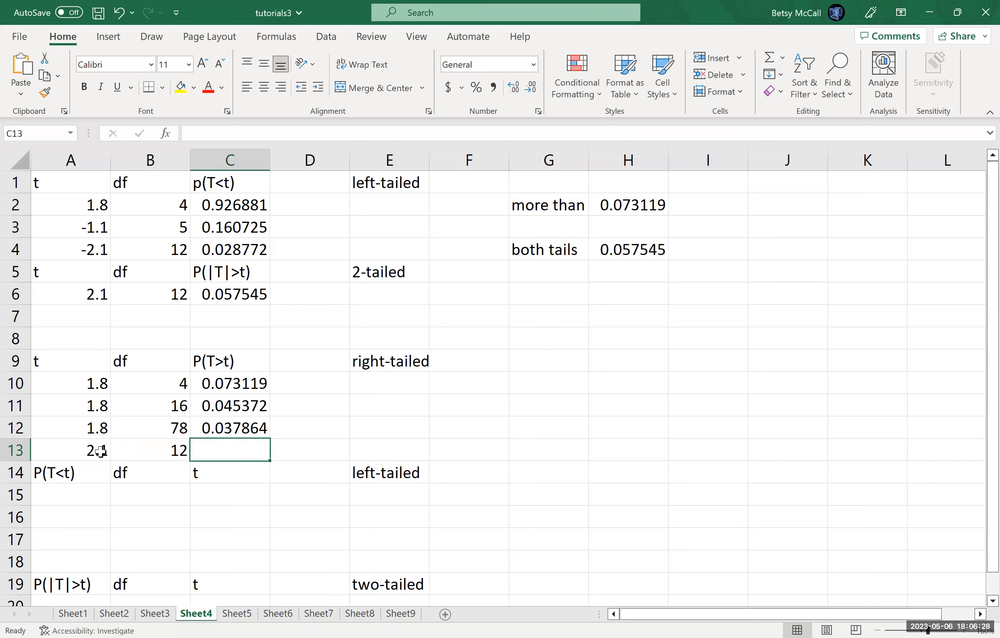
Step: Calculate the right-tailed probability in C13 with =T.DIST.RT(A13,B13)
{"action": "type", "text": "="}
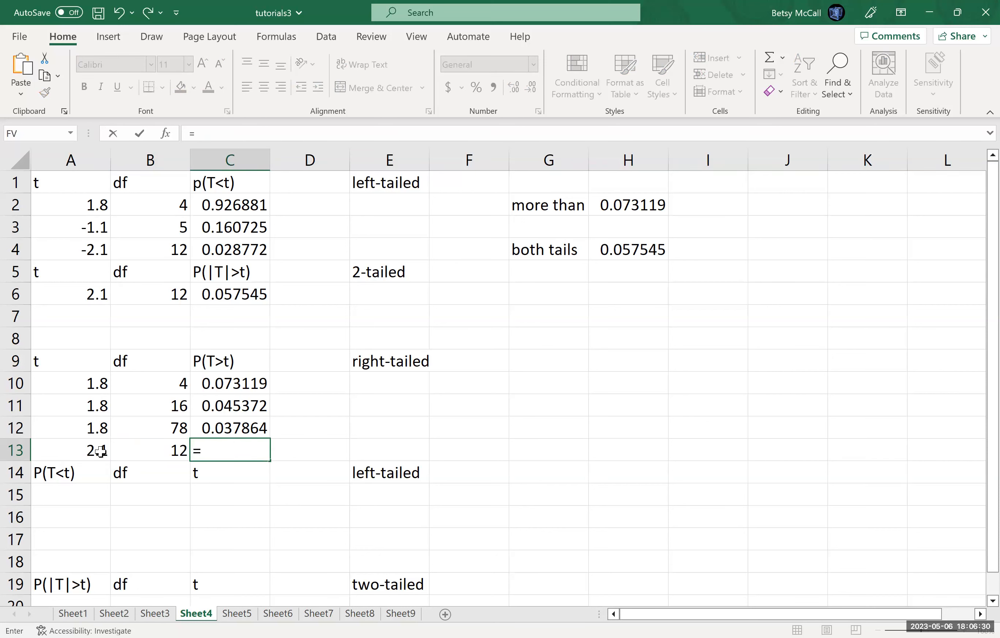
{"action": "type", "text": "T.DIST."}
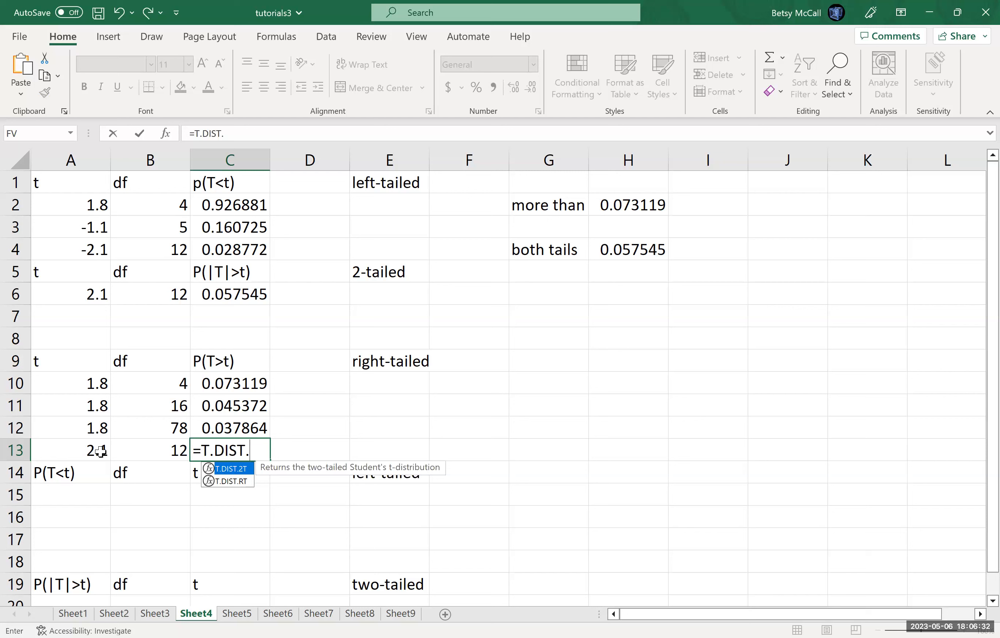
{"action": "type", "text": "RT("}
{"action": "left_click", "coordinate": [82, 446]}
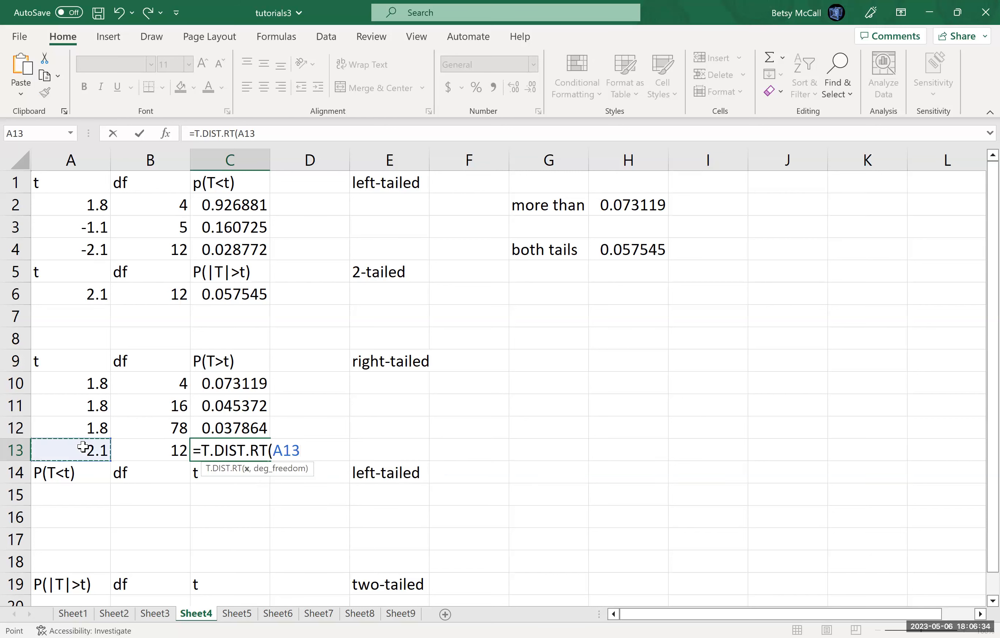
{"action": "type", "text": ",2"}
{"action": "key", "text": "BackSpace"}
{"action": "left_click", "coordinate": [159, 450]}
{"action": "type", "text": ")"}
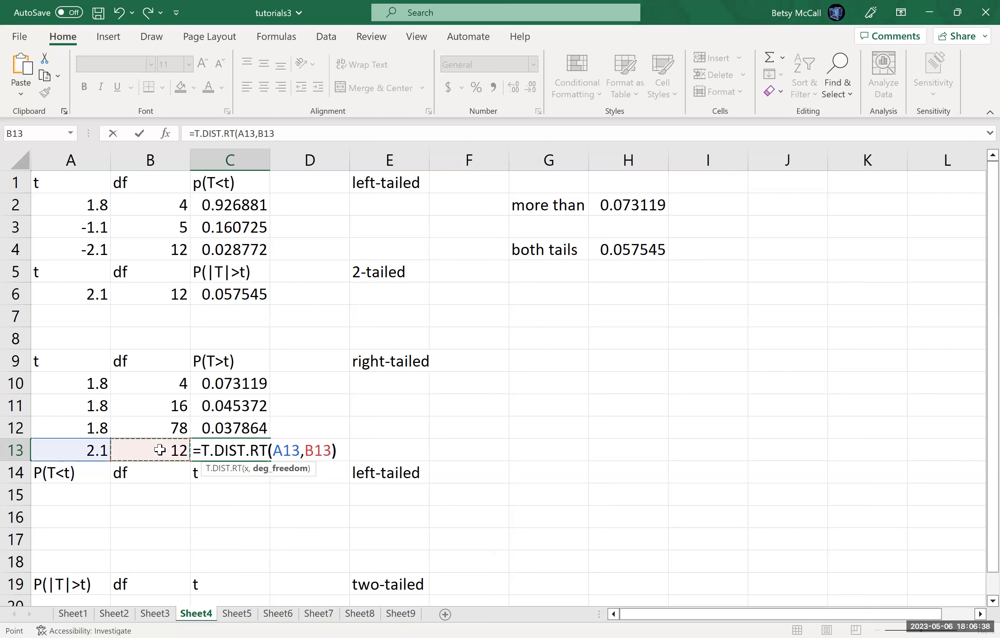
{"action": "key", "text": "Return"}
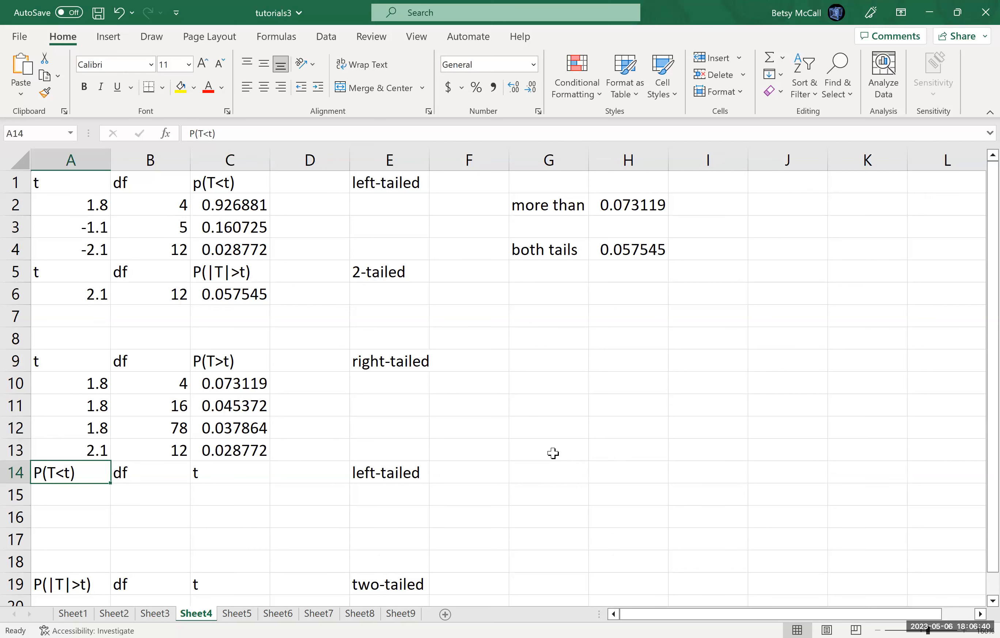
Step: Label G13 "both tails" and double the right-tailed probability in H13 with =C13*2
{"action": "left_click", "coordinate": [554, 452]}
{"action": "type", "text": "both tails"}
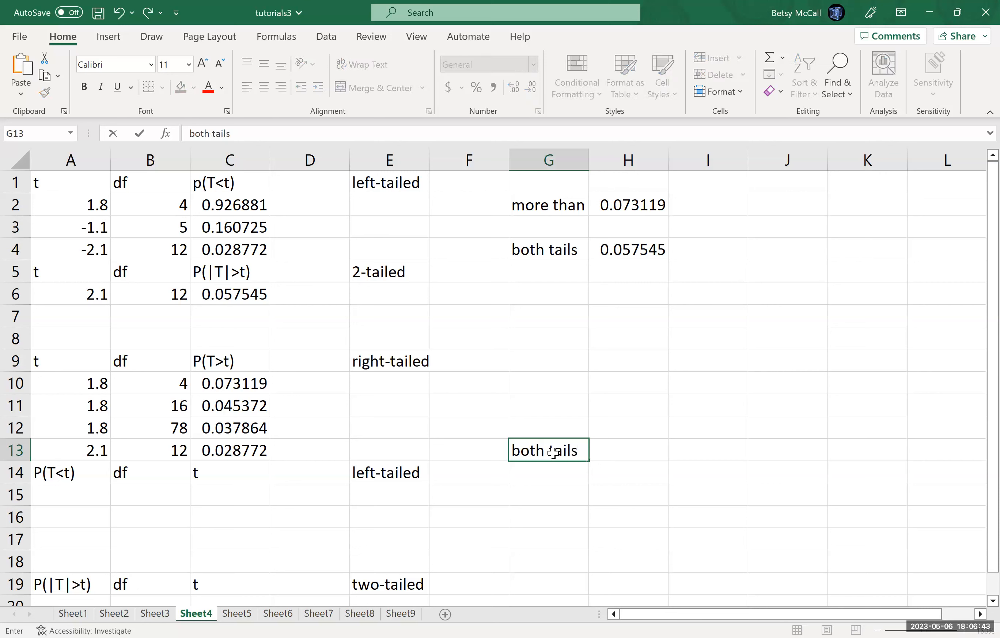
{"action": "key", "text": "Tab"}
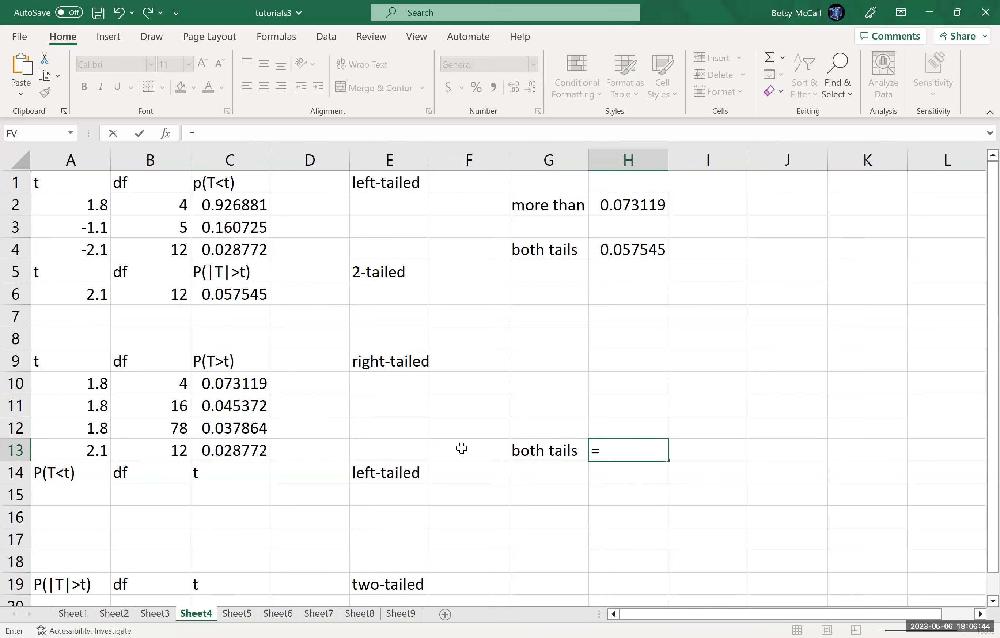
{"action": "left_click", "coordinate": [224, 451]}
{"action": "type", "text": "*2"}
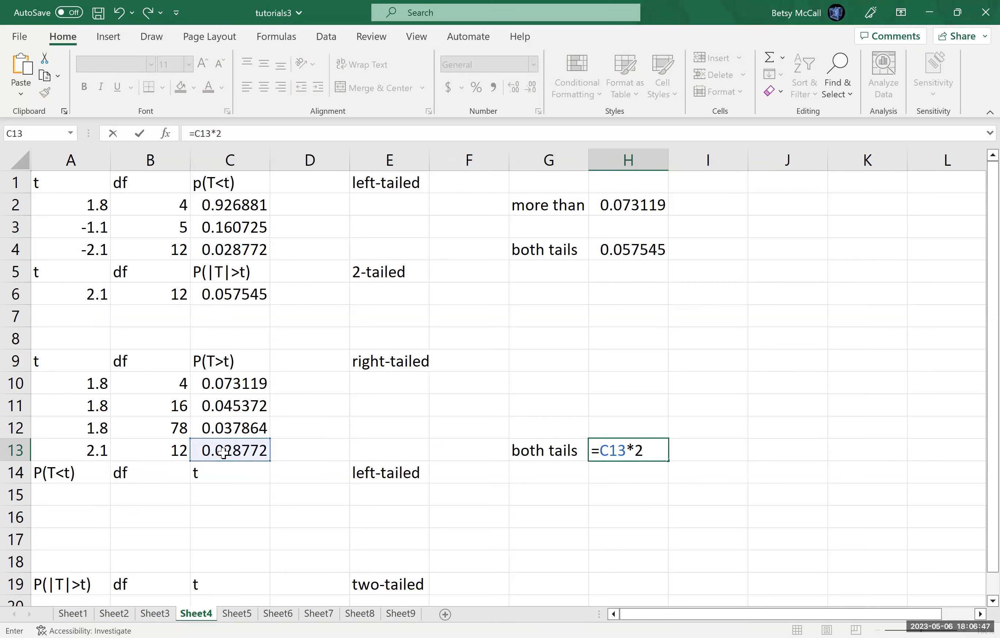
{"action": "key", "text": "Return"}
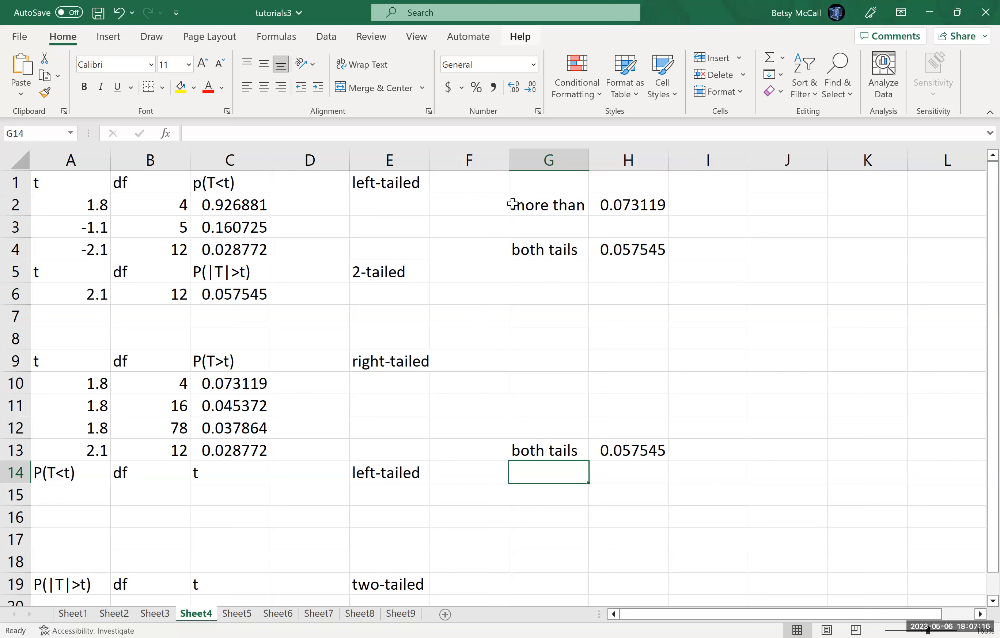
Step: Consult the P(T<t, df=23)=0.7 problem in the Word document and enter 0.7 in A15 and 23 in B15 of the Excel sheet
{"action": "left_click", "coordinate": [448, 180]}
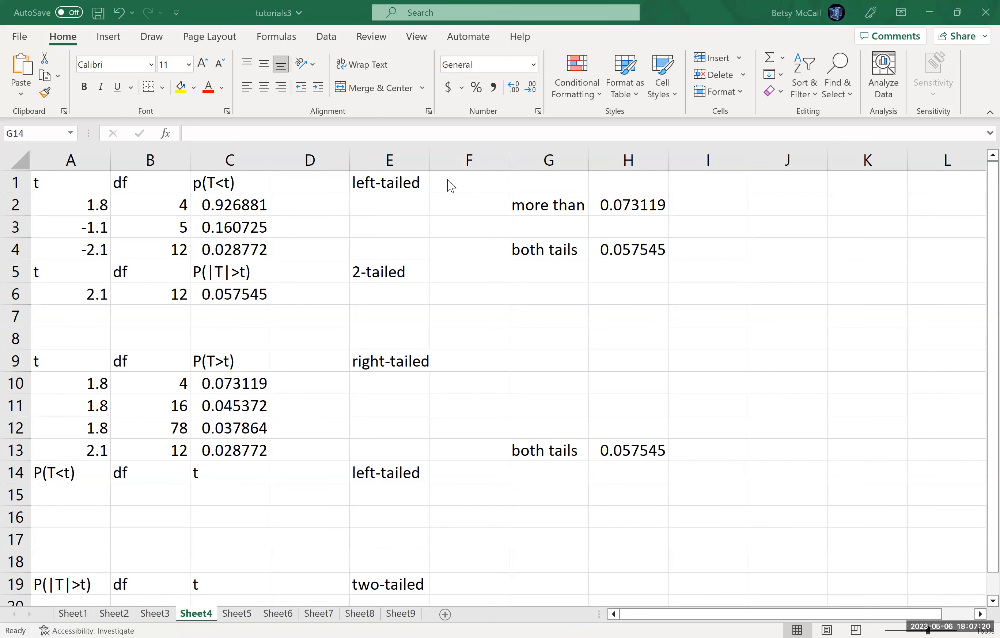
{"action": "key", "text": "alt+Tab"}
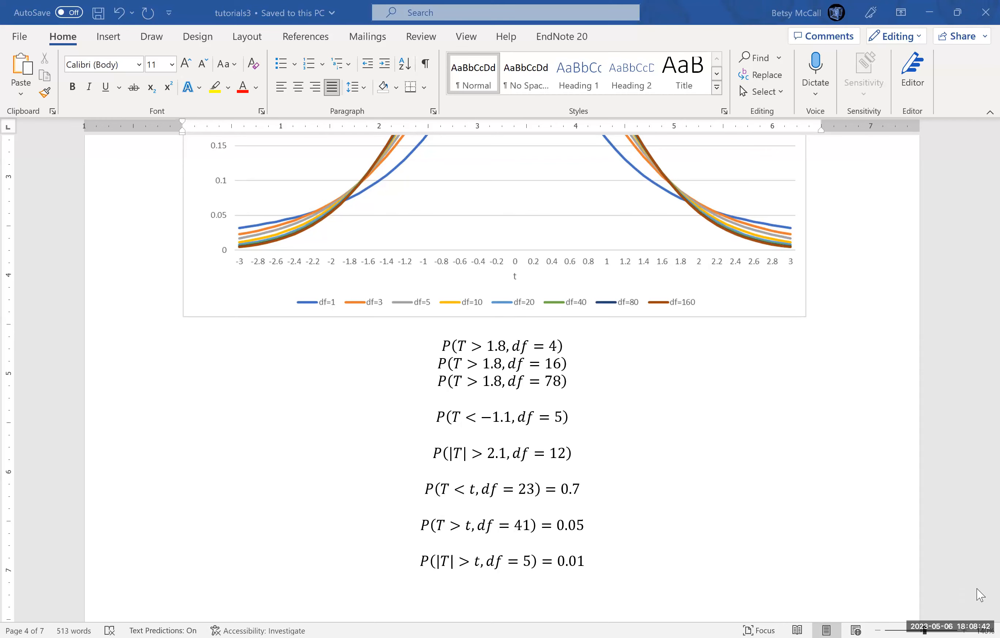
{"action": "key", "text": "alt+Tab"}
{"action": "left_click", "coordinate": [992, 601]}
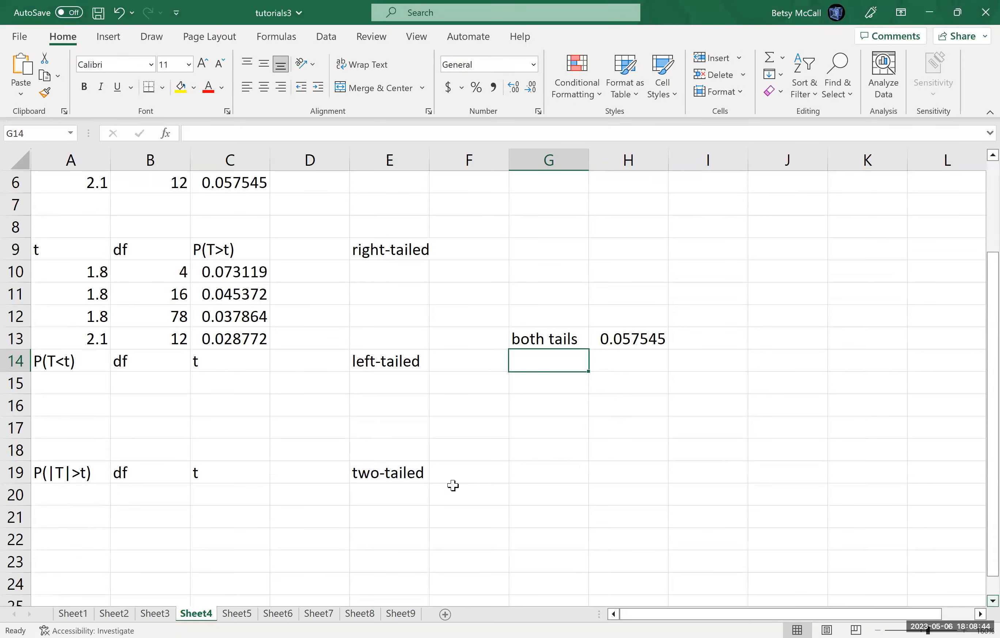
{"action": "left_click", "coordinate": [68, 380]}
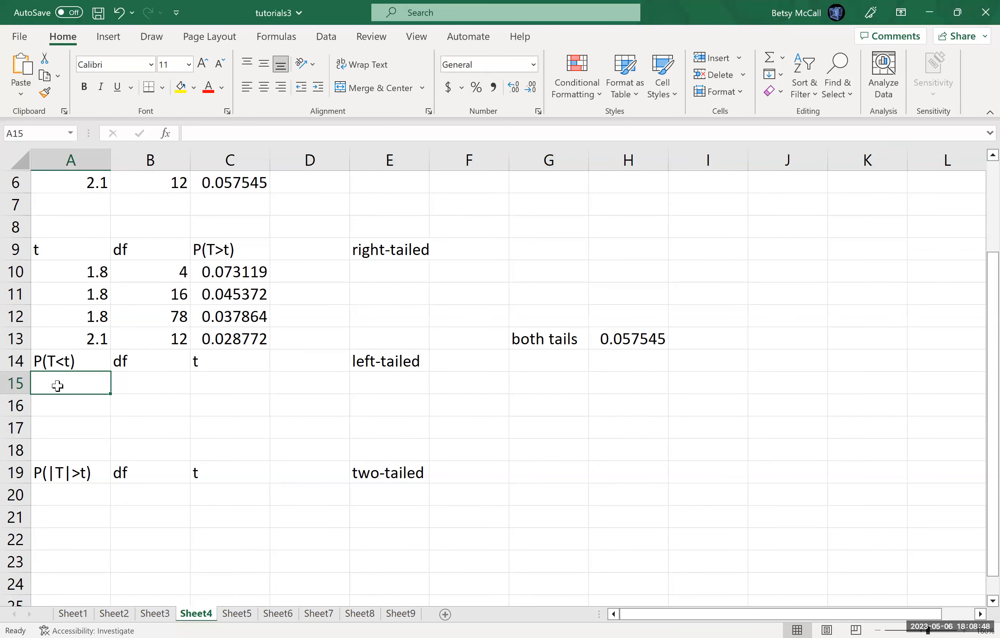
{"action": "type", "text": "0.7"}
{"action": "key", "text": "Tab"}
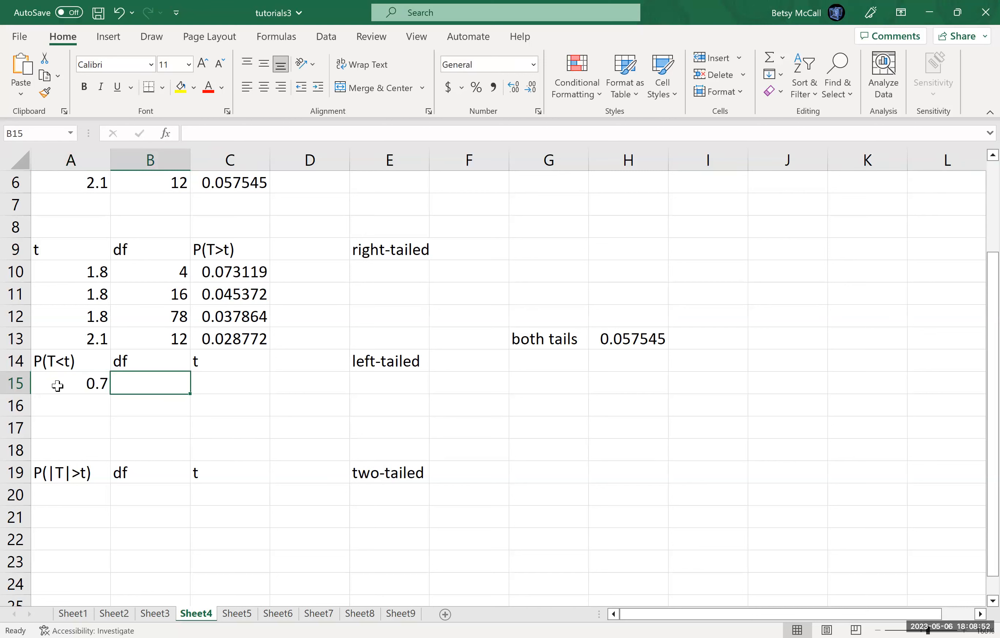
{"action": "type", "text": "23"}
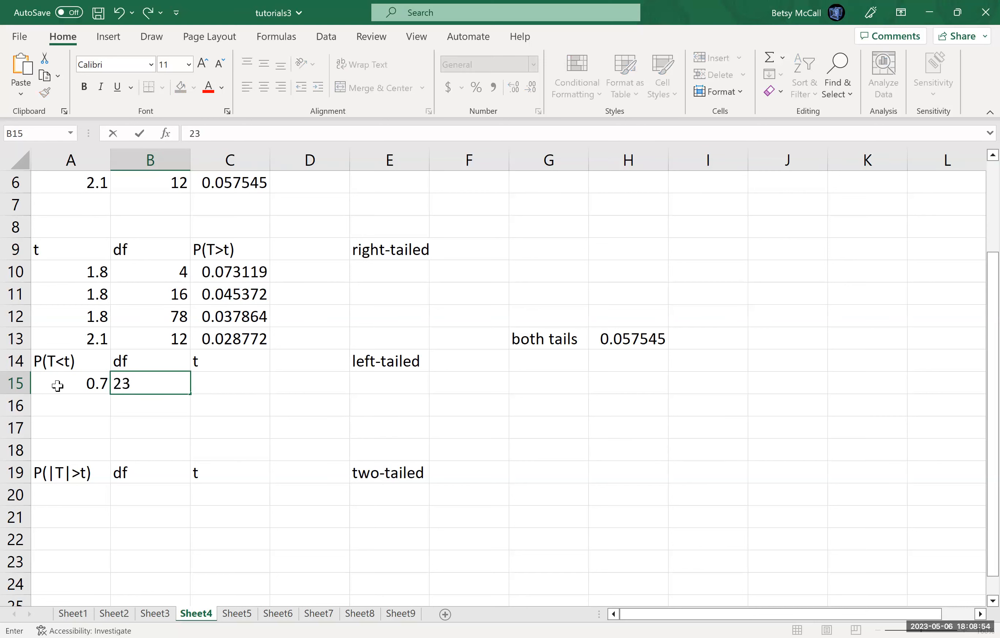
{"action": "key", "text": "Tab"}
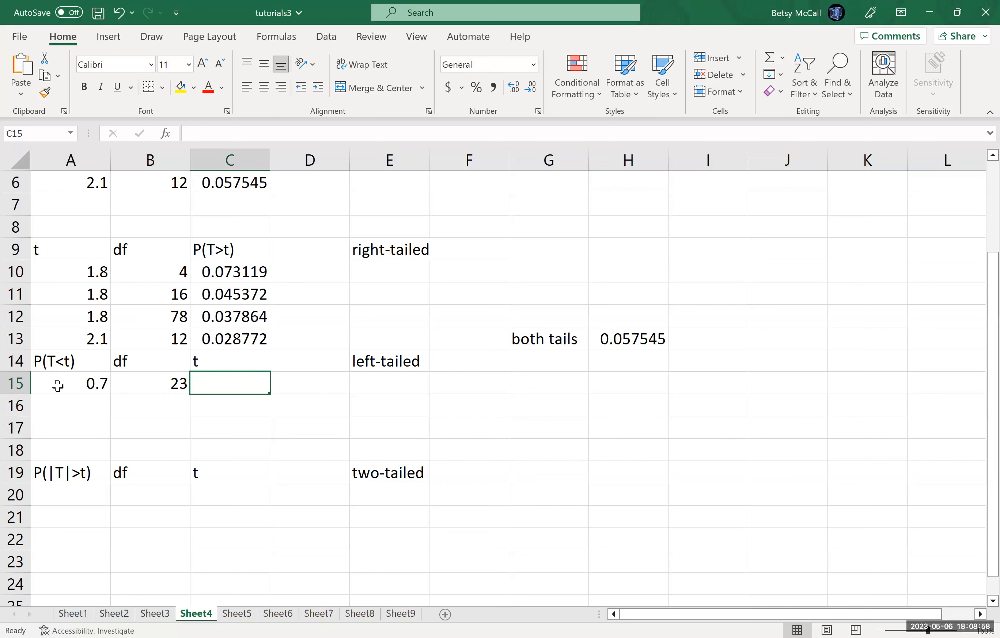
Step: Calculate the left-tailed critical t value in C15 with =T.INV(A15,B15)
{"action": "type", "text": "="}
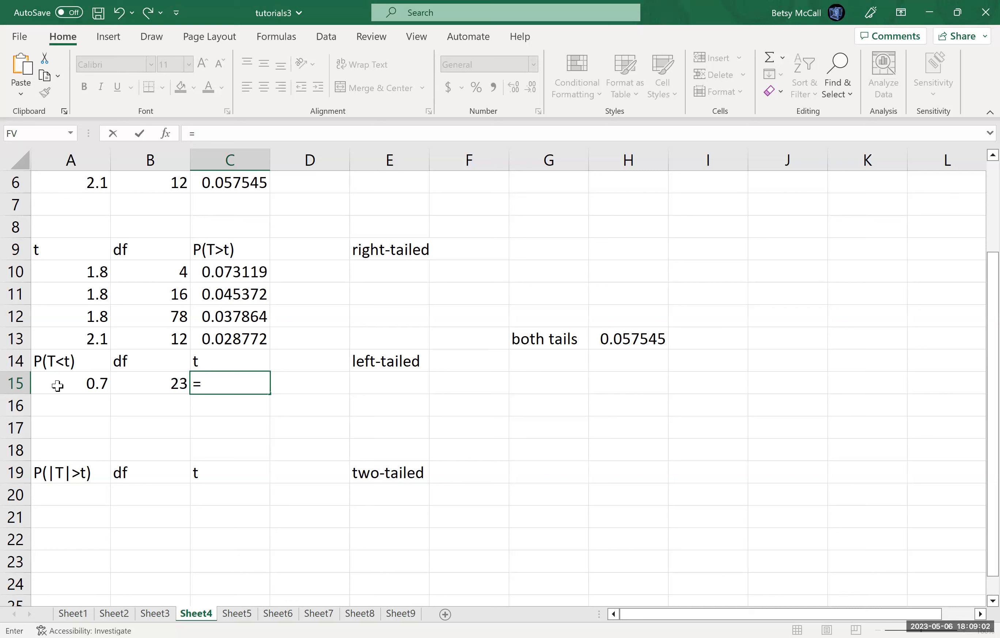
{"action": "type", "text": "T."}
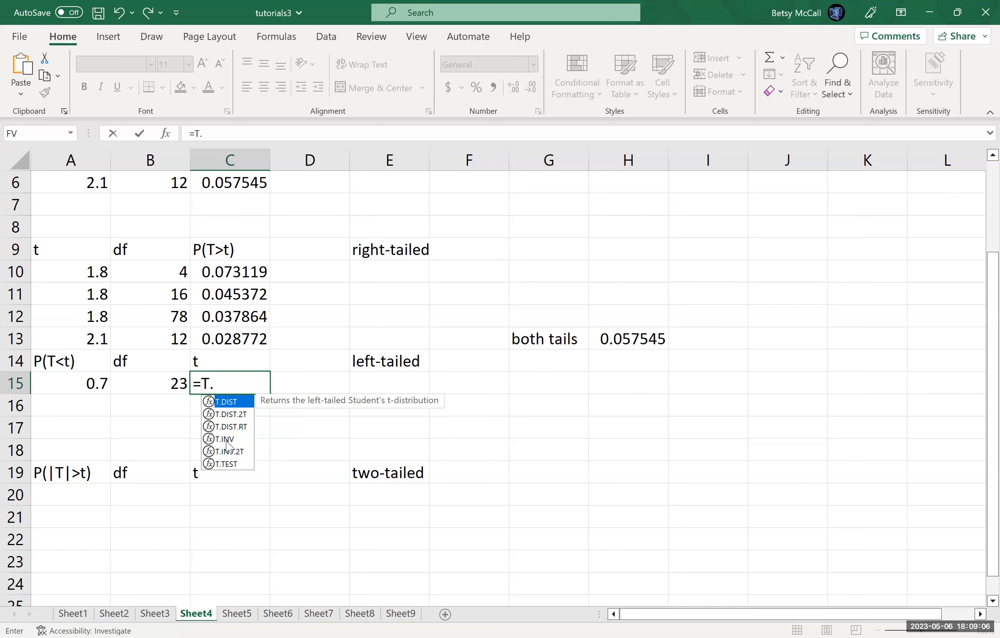
{"action": "type", "text": "inv"}
{"action": "key", "text": "BackSpace"}
{"action": "key", "text": "BackSpace"}
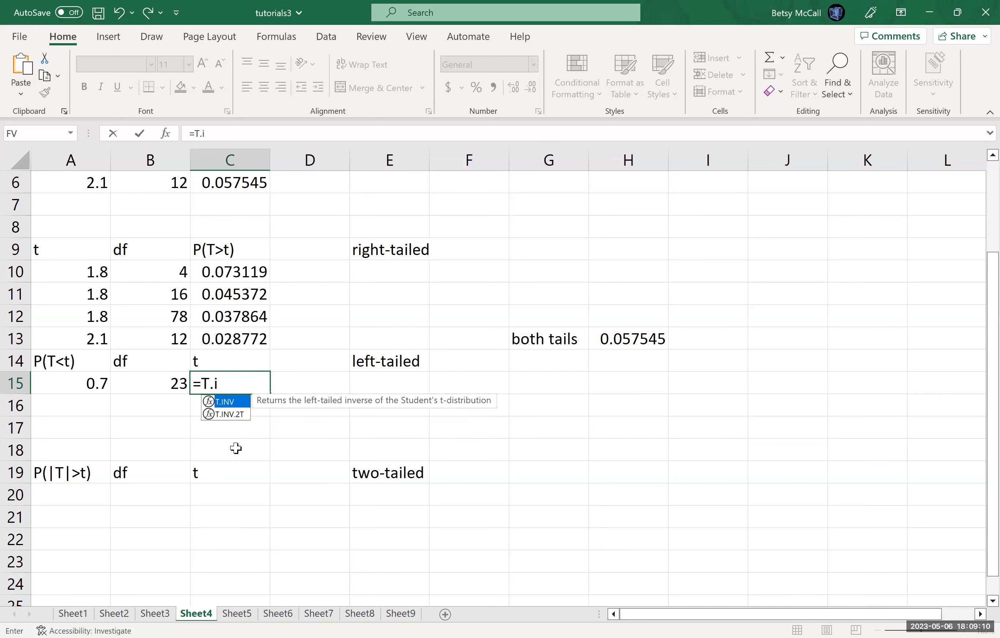
{"action": "key", "text": "Tab"}
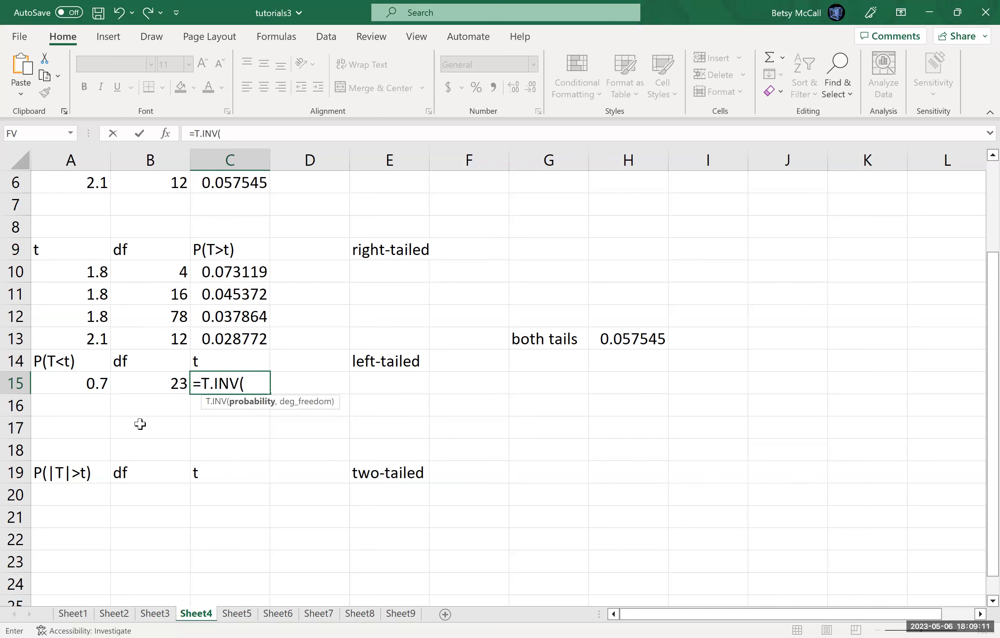
{"action": "left_click", "coordinate": [91, 388]}
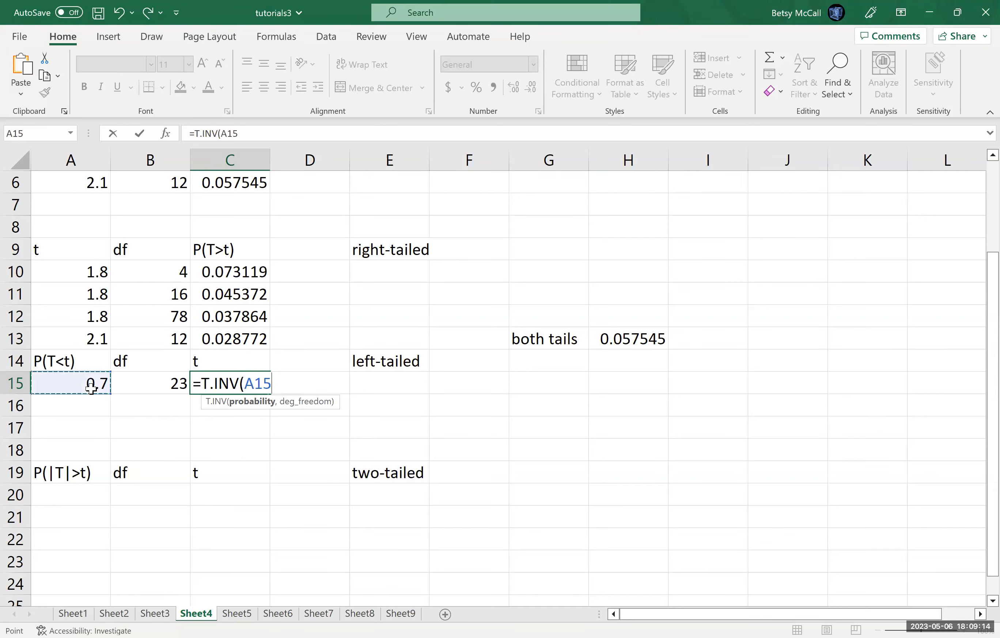
{"action": "type", "text": ","}
{"action": "left_click", "coordinate": [167, 383]}
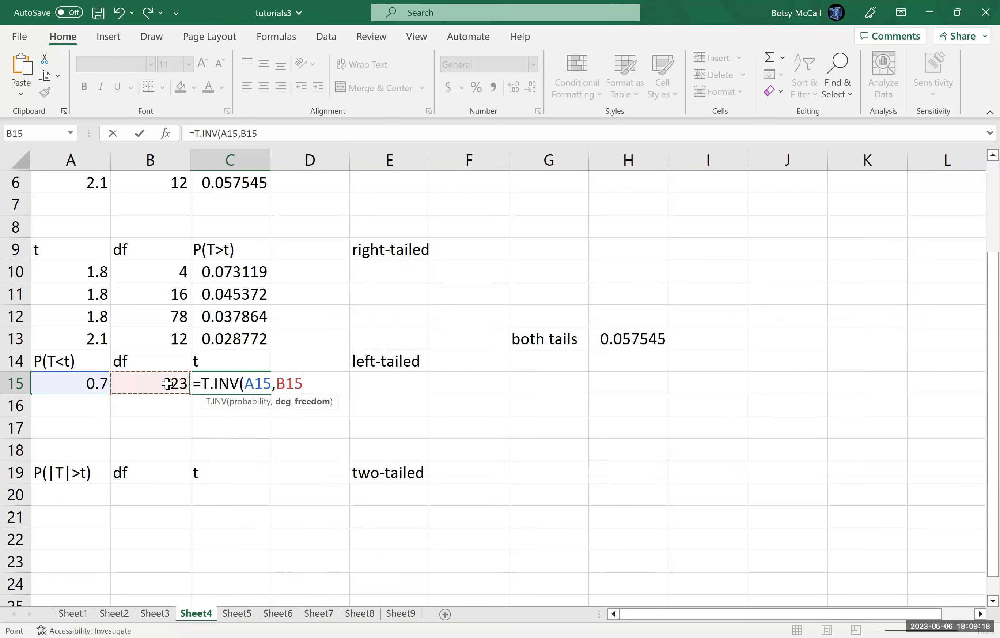
{"action": "type", "text": ")"}
{"action": "key", "text": "Return"}
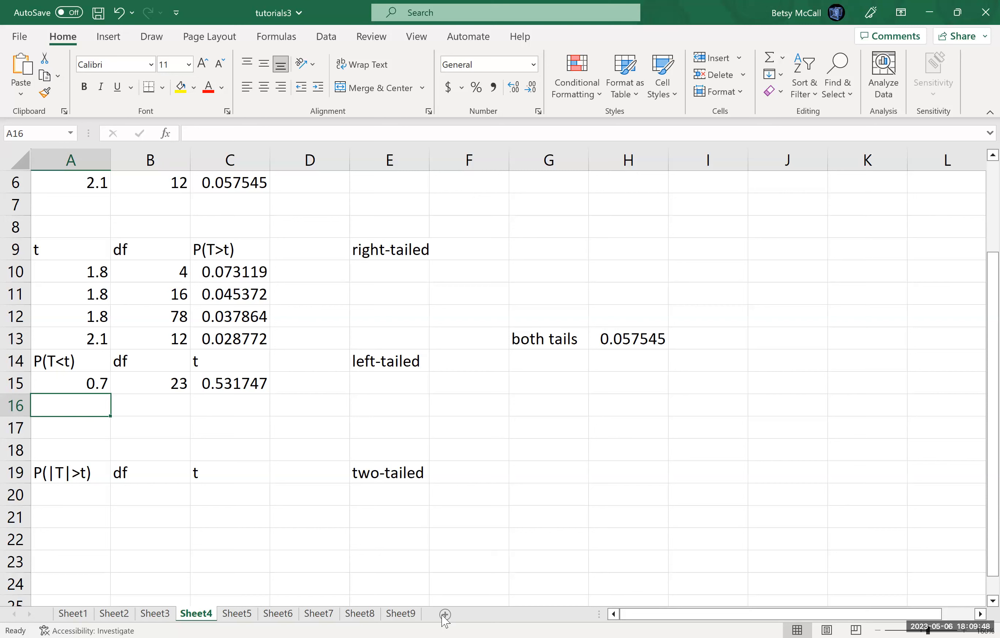
Step: Consult the P(T>t, df=41)=0.05 problem in Word and enter its left-tail probability 95% in A16 and df 41 in B16 in Excel
{"action": "left_click", "coordinate": [515, 122]}
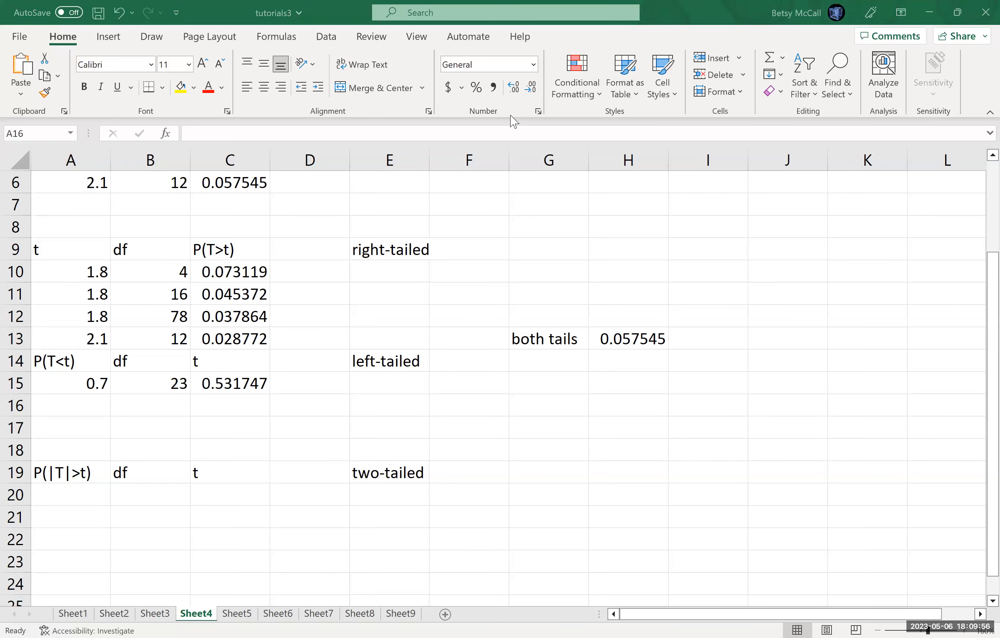
{"action": "key", "text": "alt+Tab"}
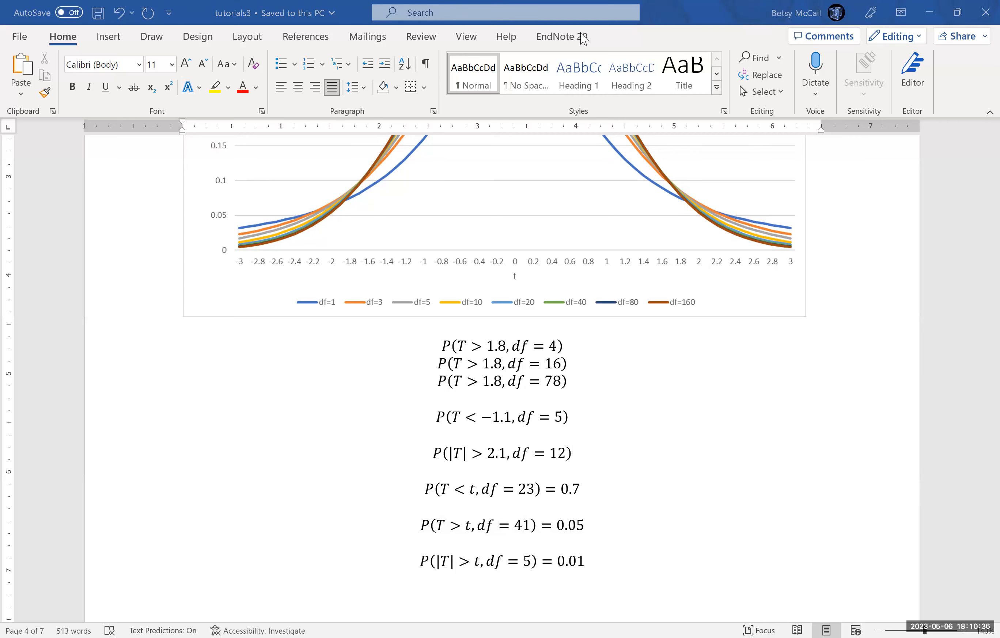
{"action": "key", "text": "alt+Tab"}
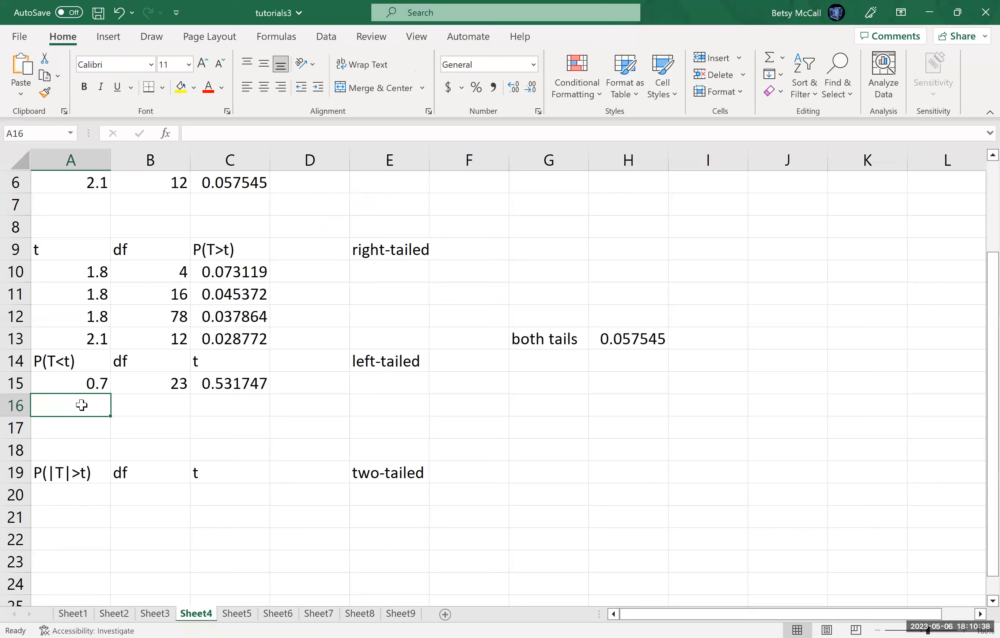
{"action": "type", "text": "95%"}
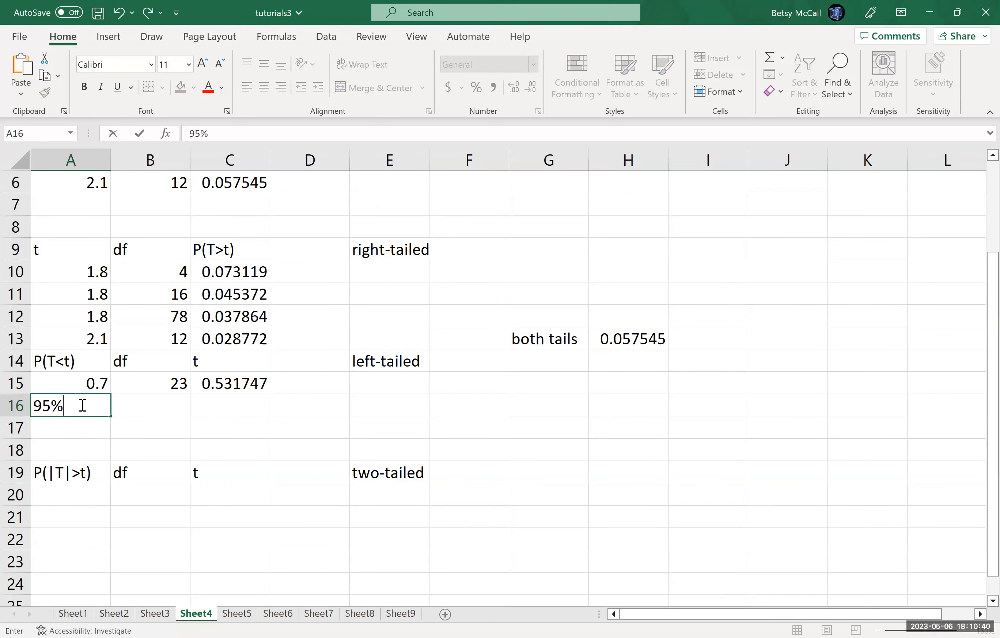
{"action": "key", "text": "Tab"}
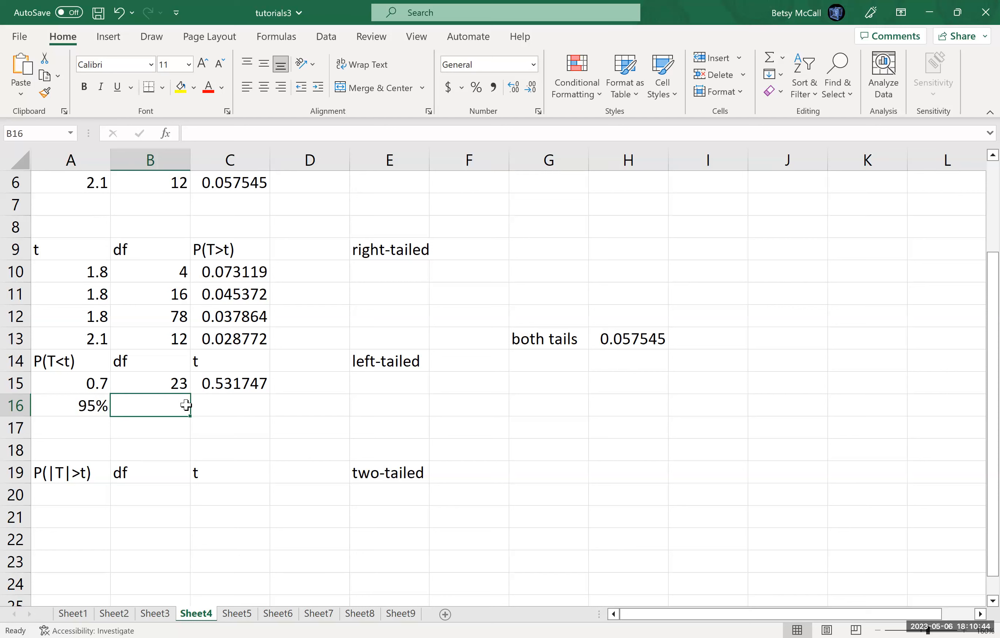
{"action": "type", "text": "41"}
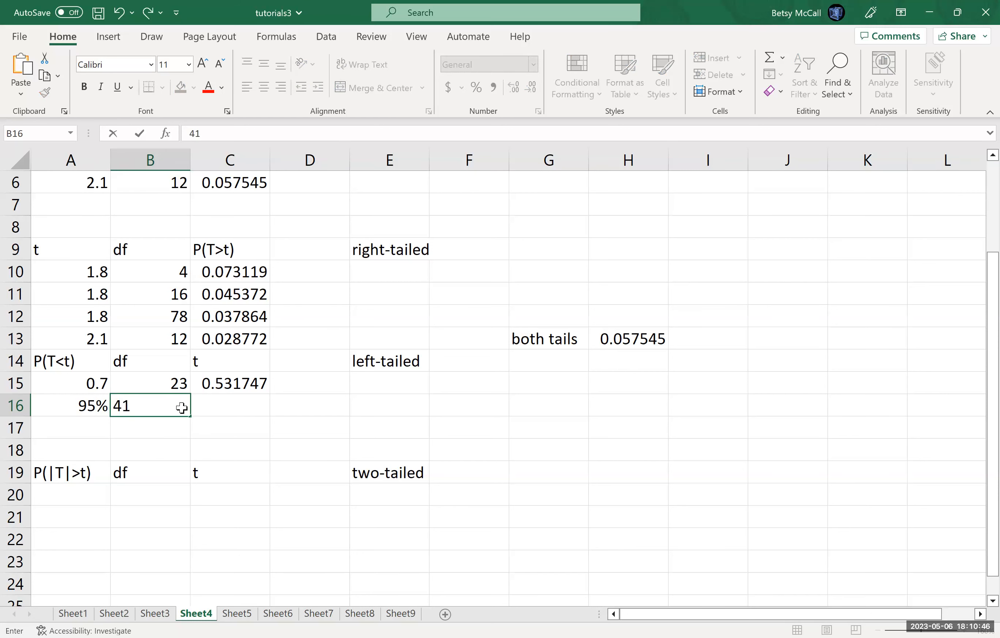
{"action": "key", "text": "Tab"}
Step: Calculate the critical t value in C16 with =T.INV(A16,B16)
{"action": "type", "text": "="}
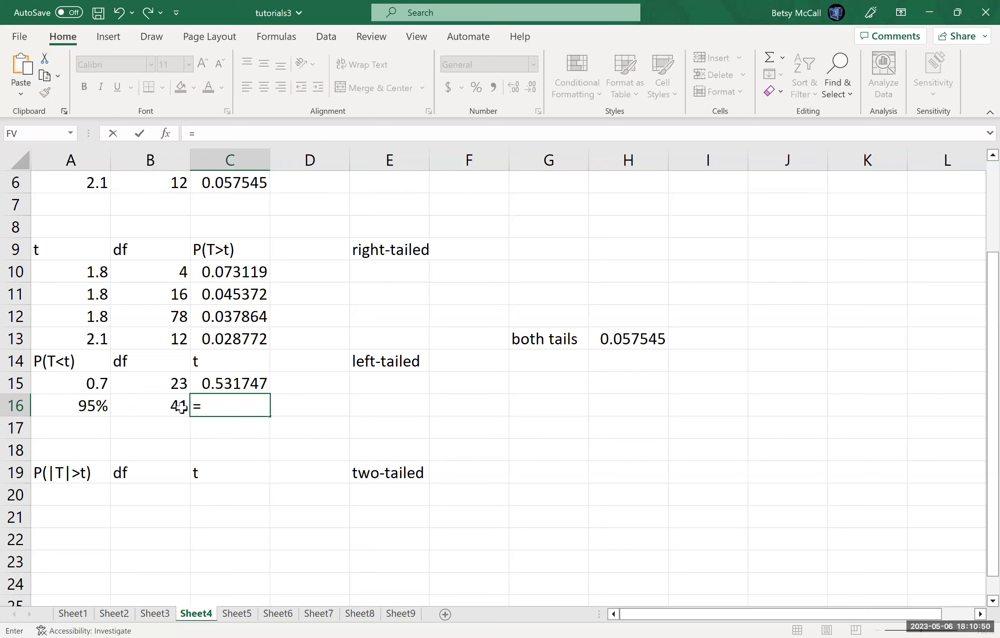
{"action": "type", "text": "T.INV("}
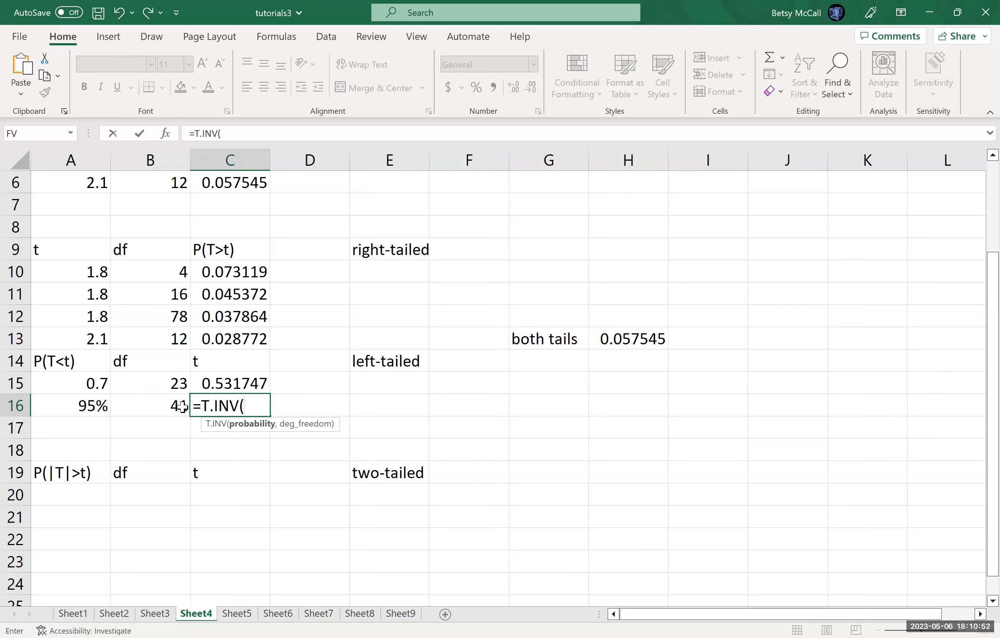
{"action": "left_click", "coordinate": [94, 406]}
{"action": "type", "text": ","}
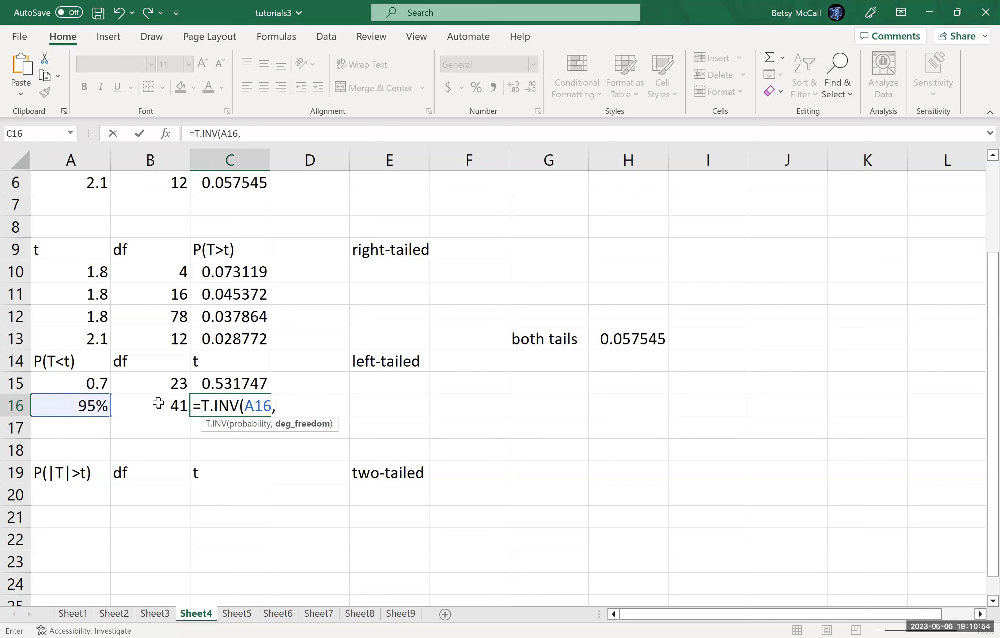
{"action": "left_click", "coordinate": [158, 404]}
{"action": "type", "text": ")"}
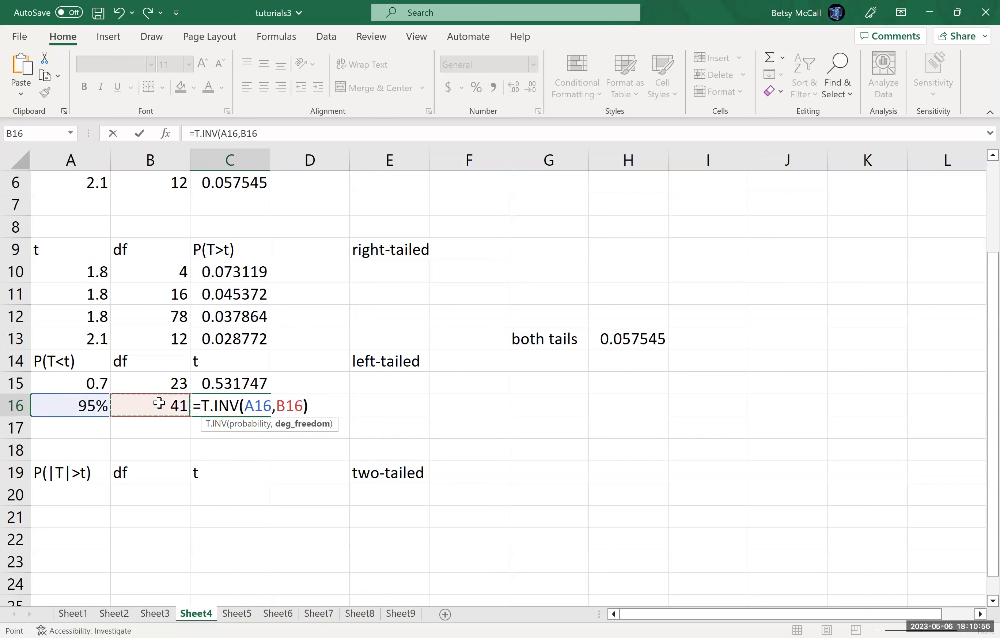
{"action": "key", "text": "Return"}
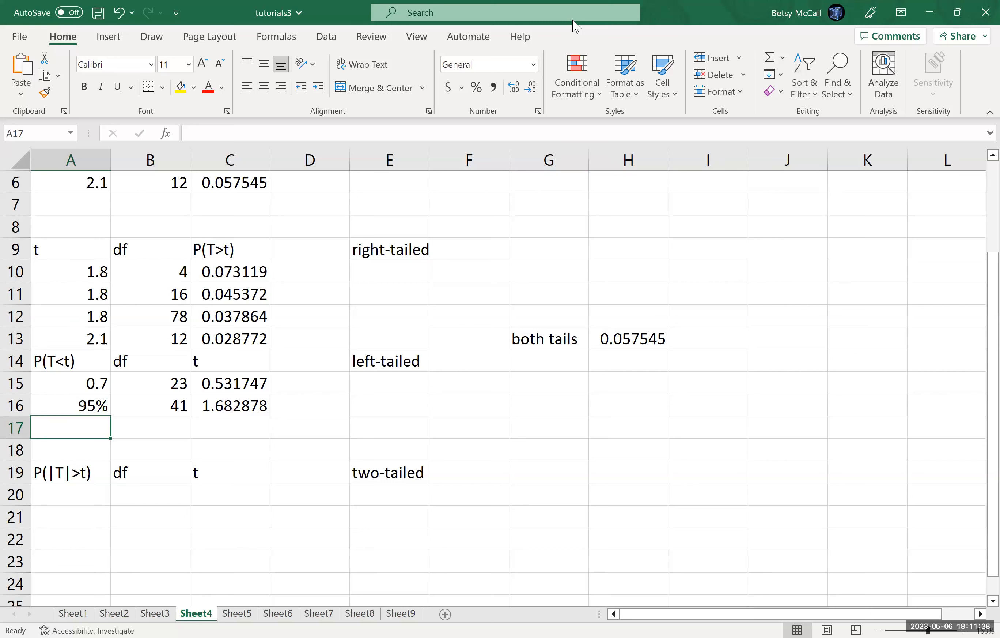
Step: Consult the P(|T|>t, df=5)=0.01 problem in Word and enter 0.01 in A20 and 5 in B20 of the Excel sheet
{"action": "key", "text": "alt+Tab"}
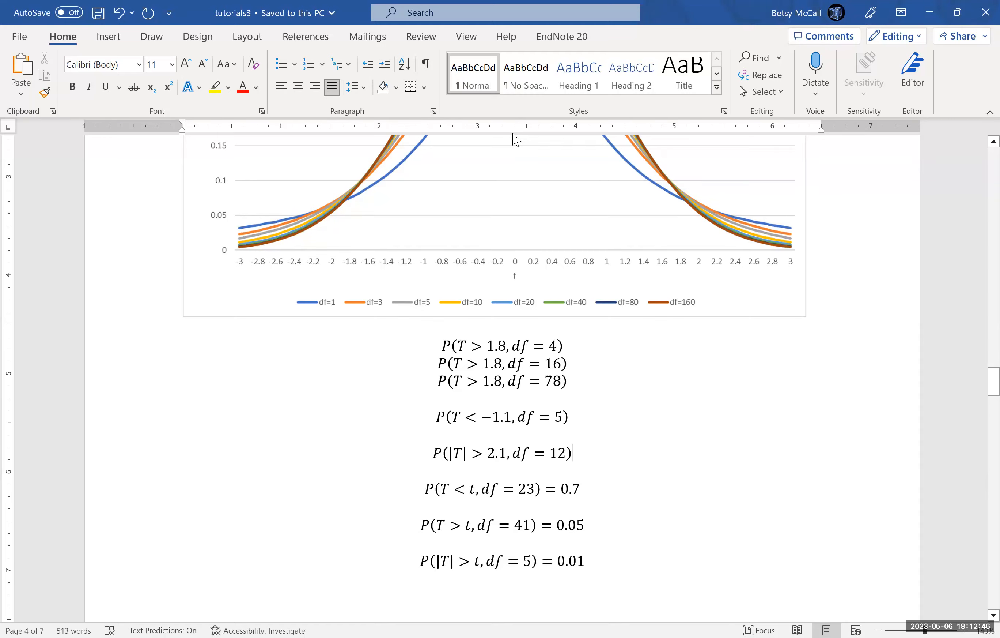
{"action": "key", "text": "alt+Tab"}
{"action": "left_click", "coordinate": [70, 496]}
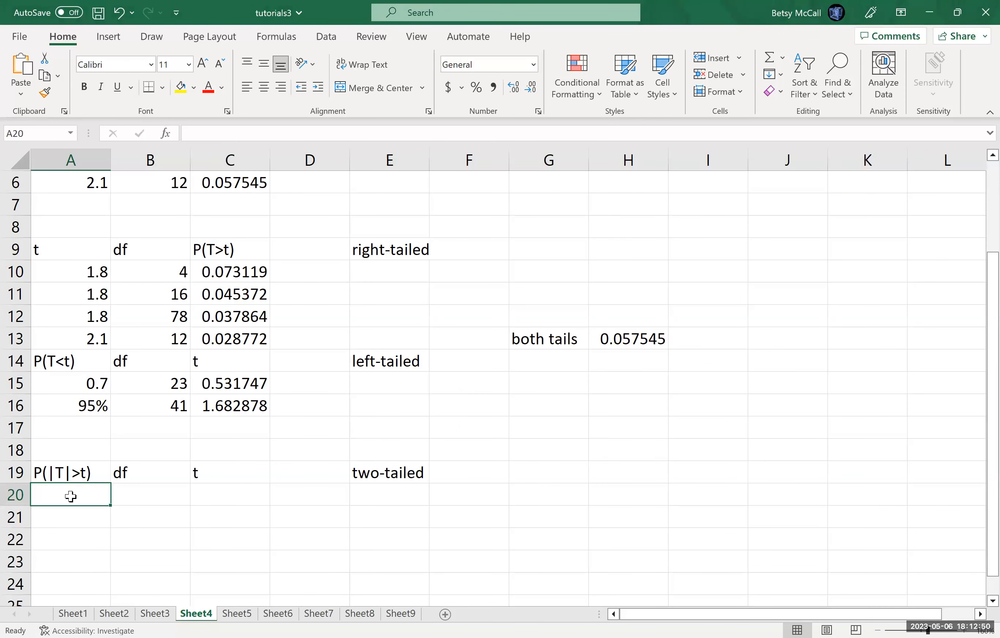
{"action": "type", "text": "0.01"}
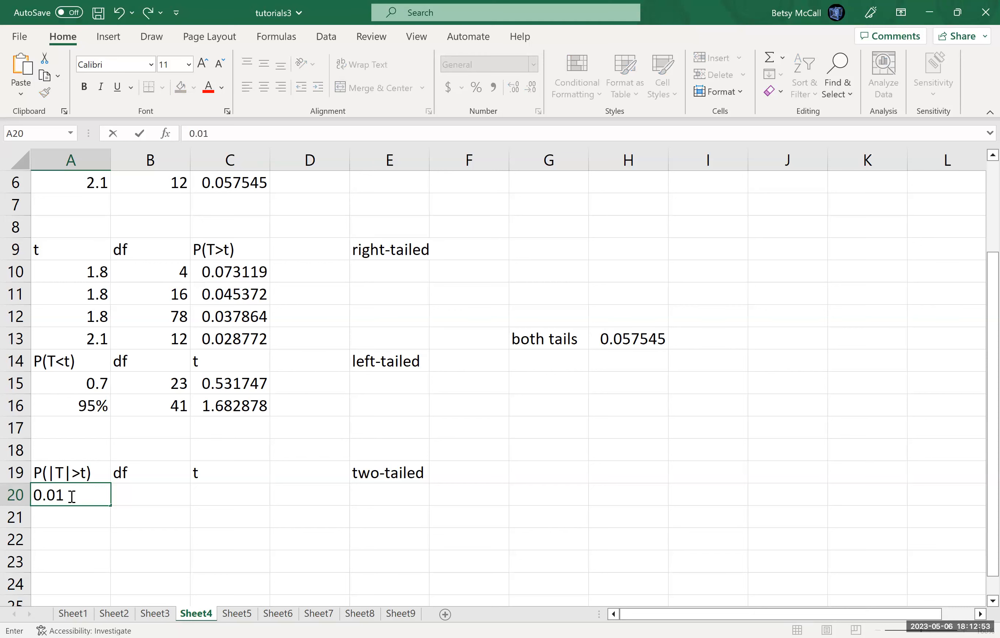
{"action": "key", "text": "Tab"}
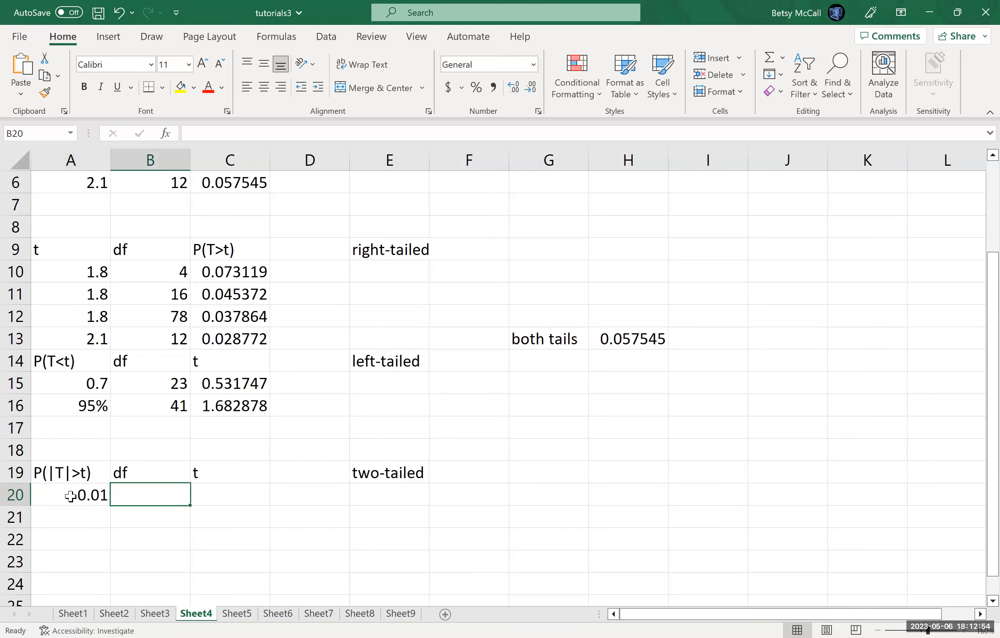
{"action": "type", "text": "5"}
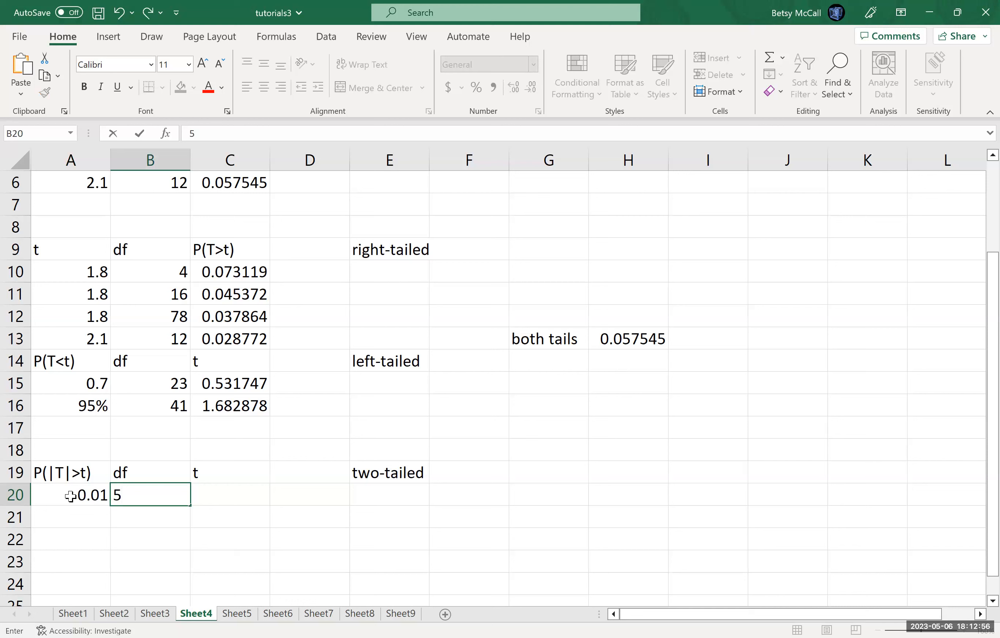
{"action": "key", "text": "Tab"}
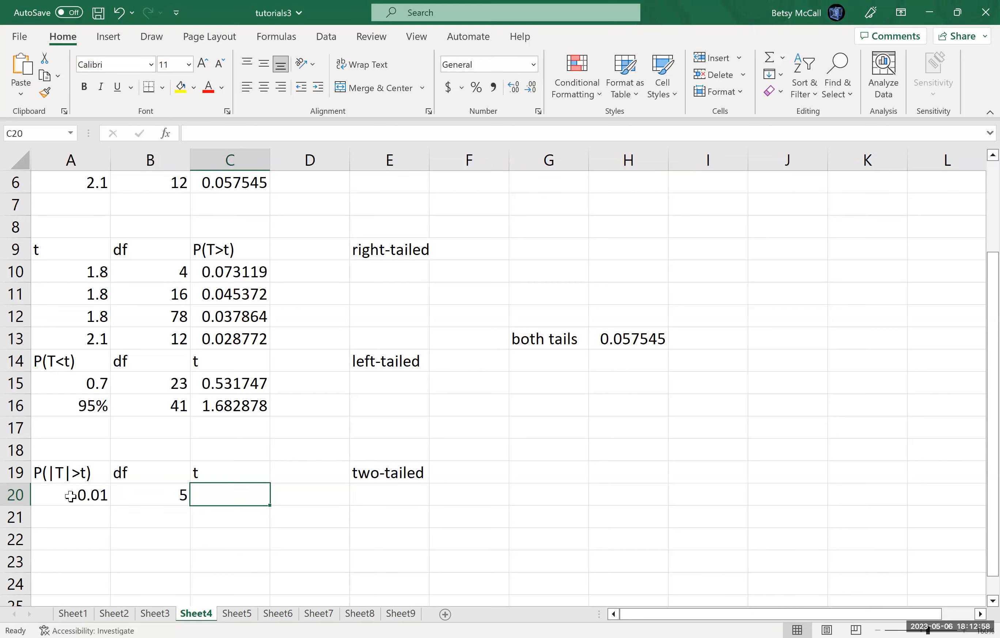
Step: Calculate the two-tailed critical t value in C20 with =T.INV.2T(A20,B20)
{"action": "type", "text": "="}
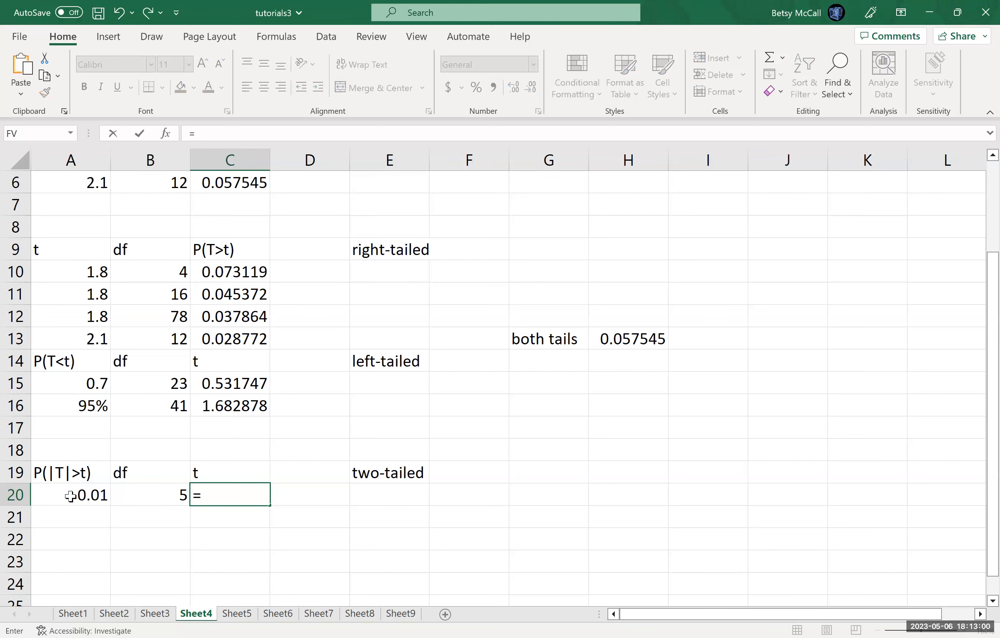
{"action": "type", "text": "T.INV("}
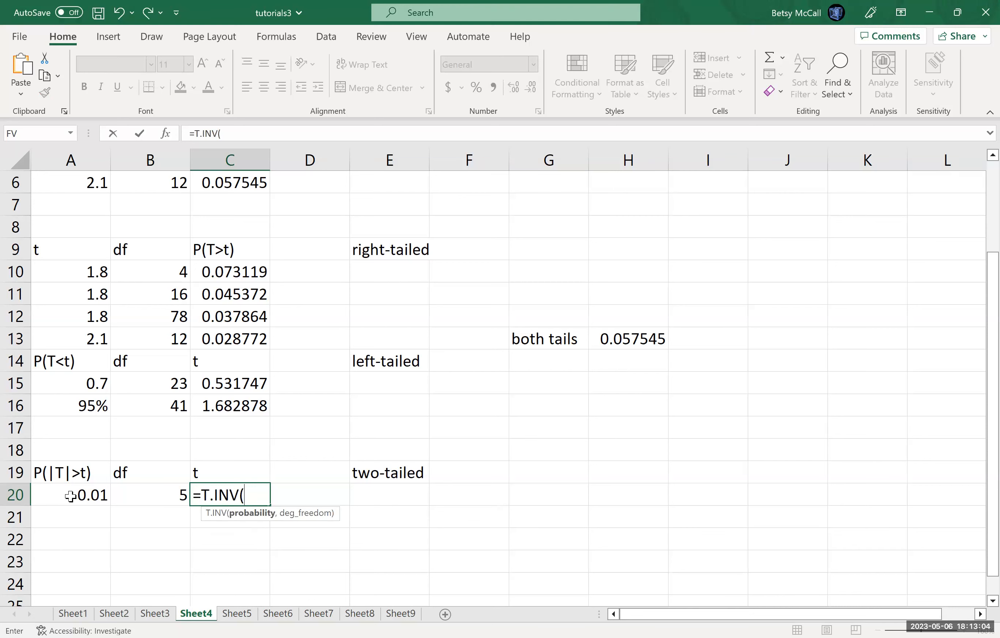
{"action": "left_click", "coordinate": [71, 496]}
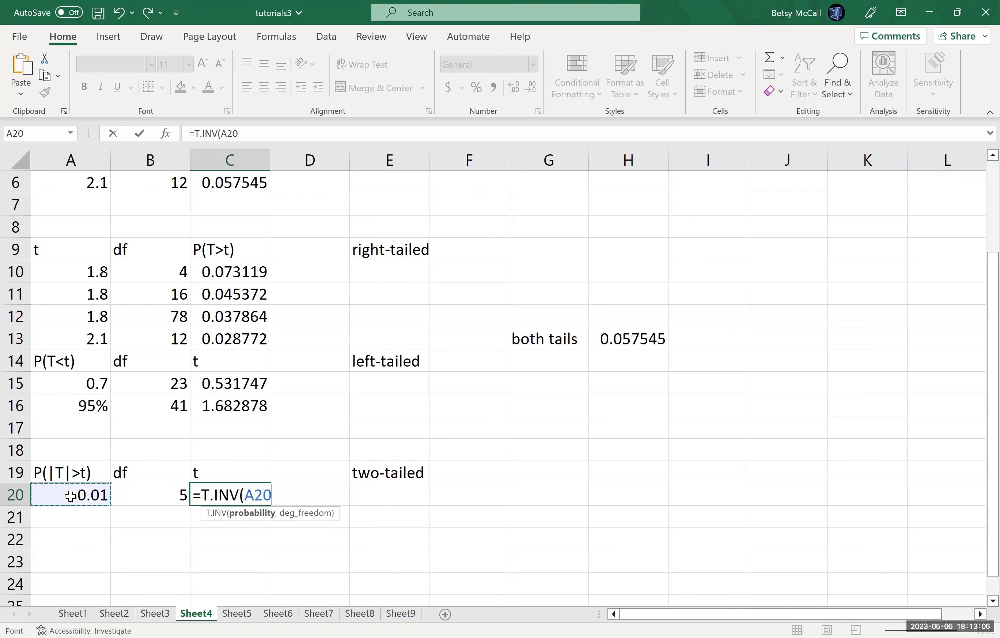
{"action": "type", "text": ","}
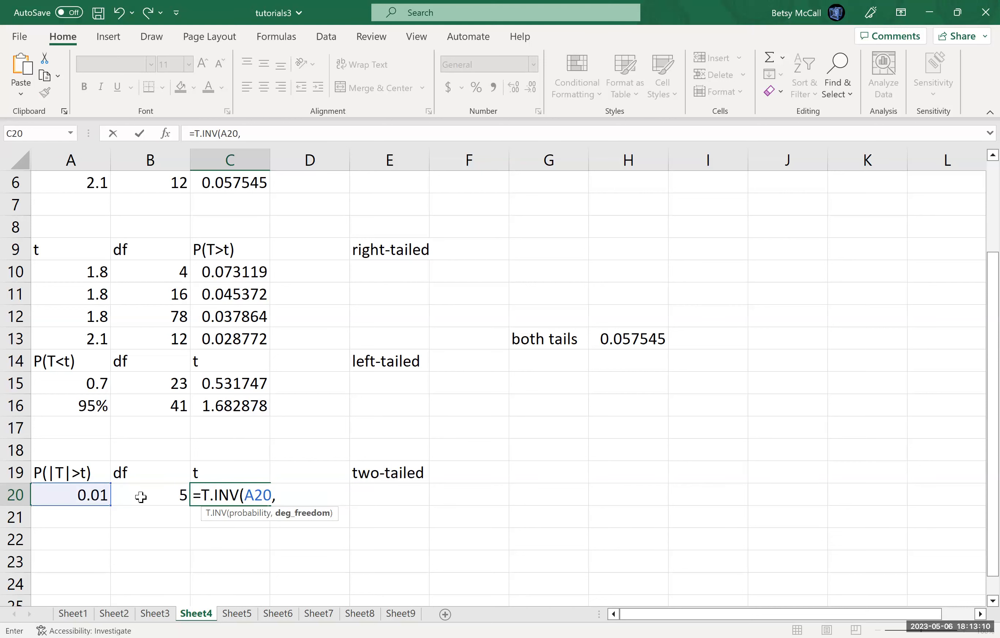
{"action": "key", "text": "BackSpace"}
{"action": "key", "text": "BackSpace"}
{"action": "key", "text": "BackSpace"}
{"action": "key", "text": "BackSpace"}
{"action": "key", "text": "BackSpace"}
{"action": "type", "text": ".2T("}
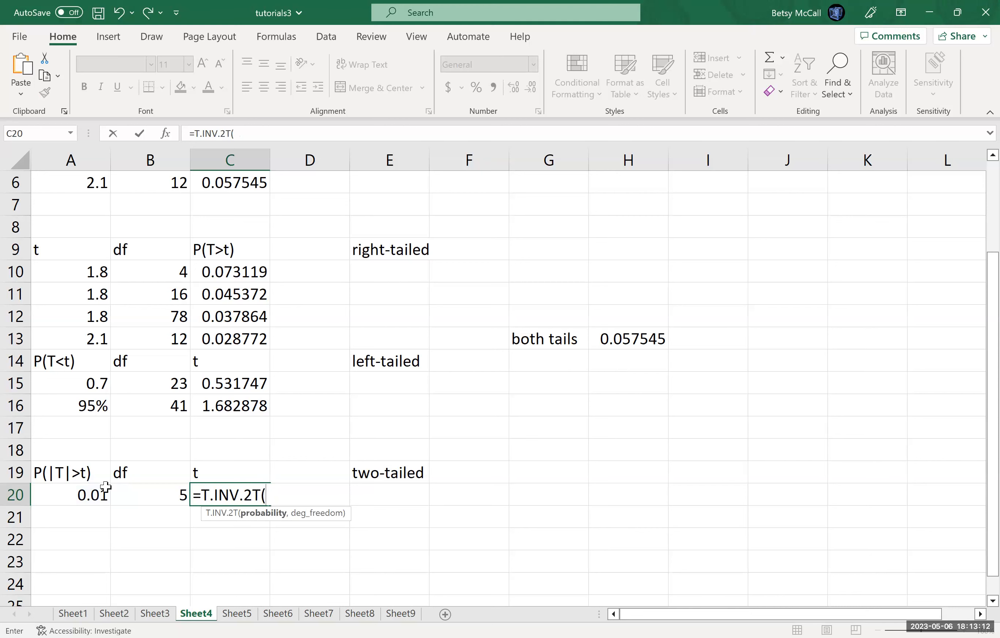
{"action": "left_click", "coordinate": [79, 496]}
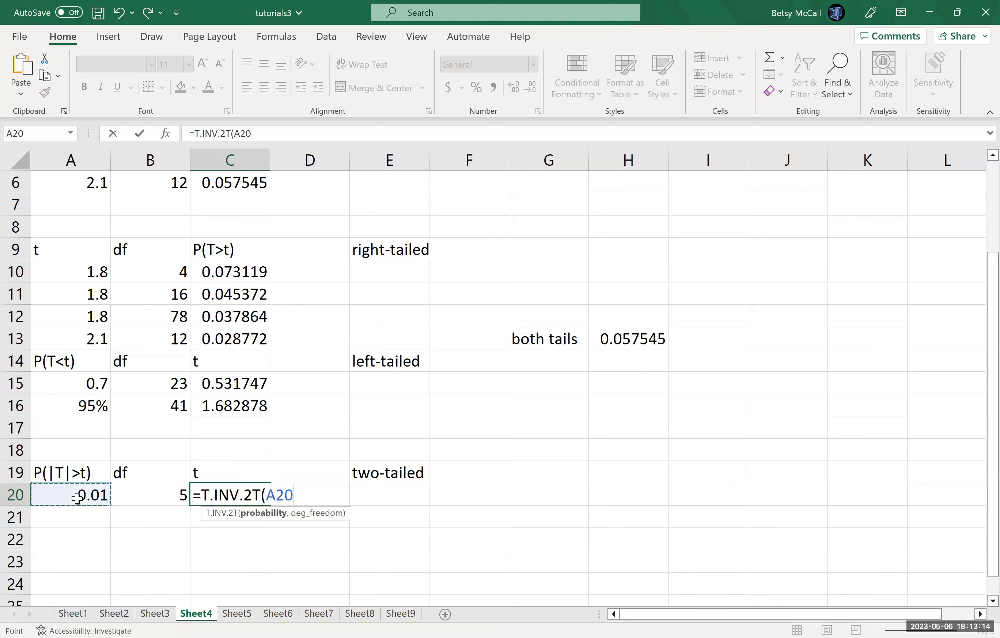
{"action": "type", "text": ","}
{"action": "left_click", "coordinate": [156, 492]}
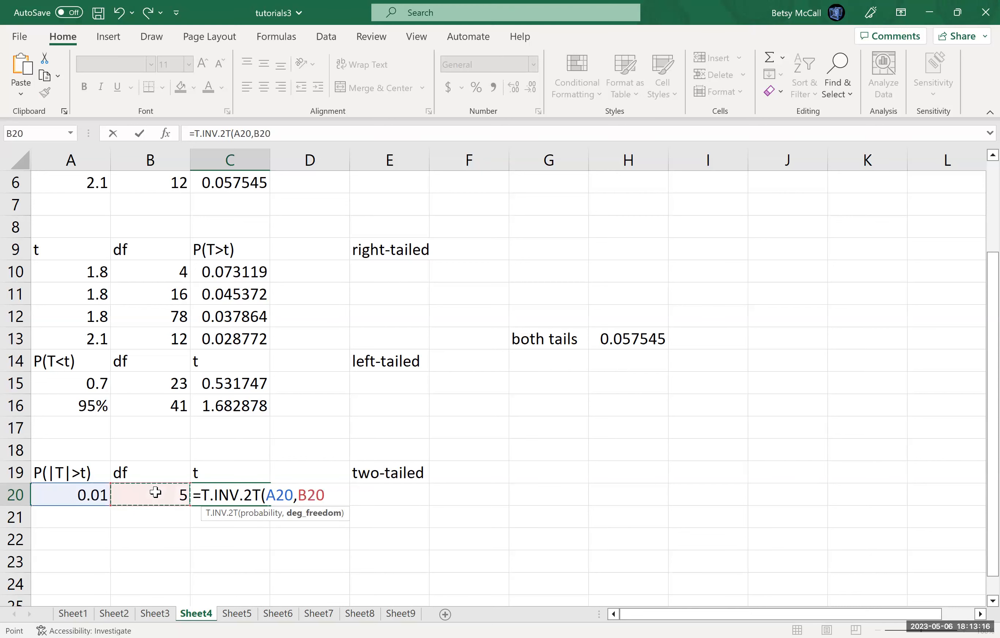
{"action": "type", "text": ")"}
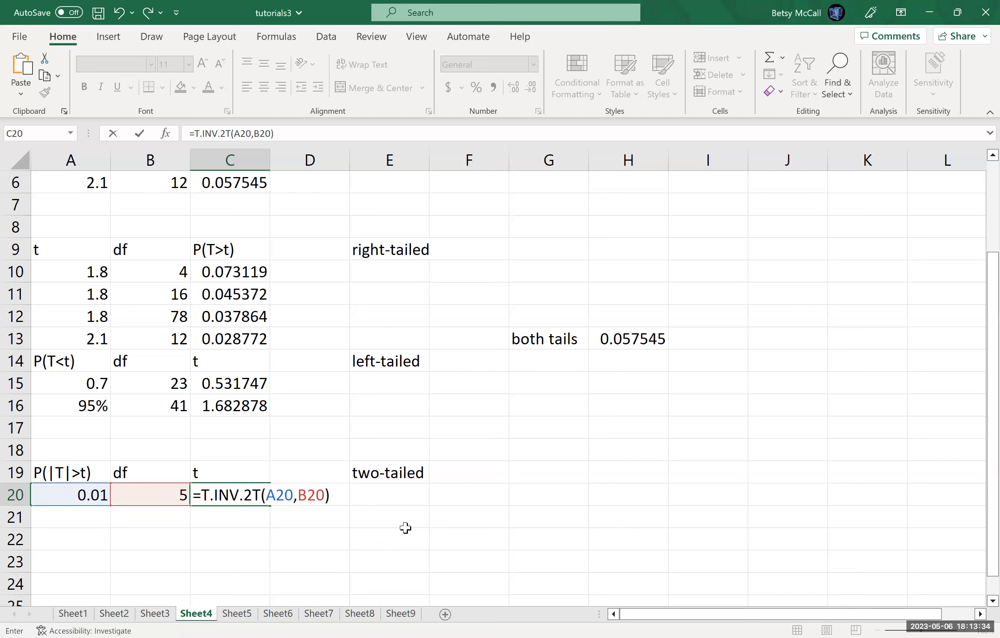
{"action": "key", "text": "Return"}
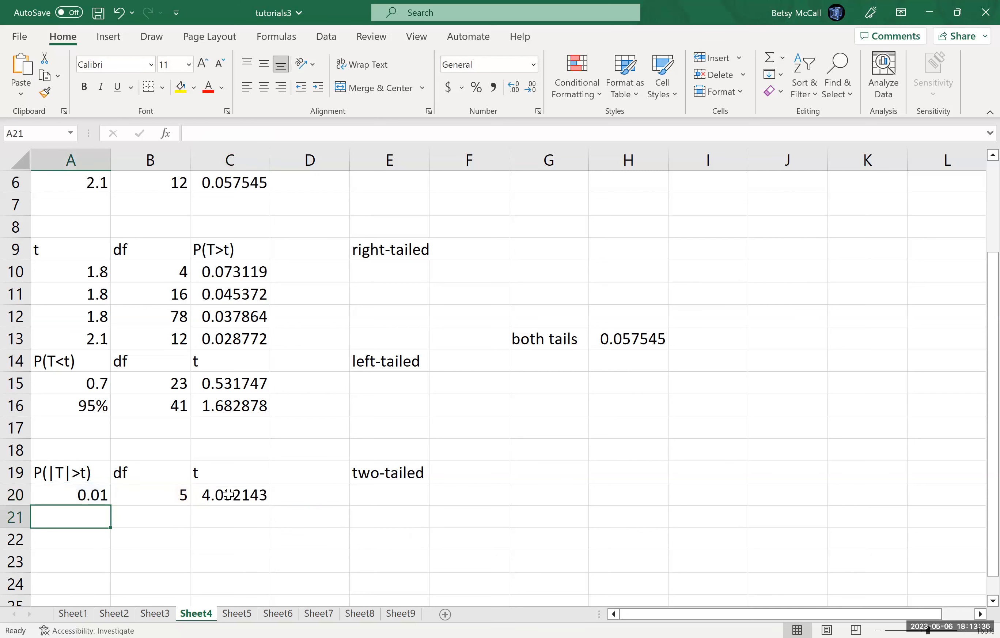